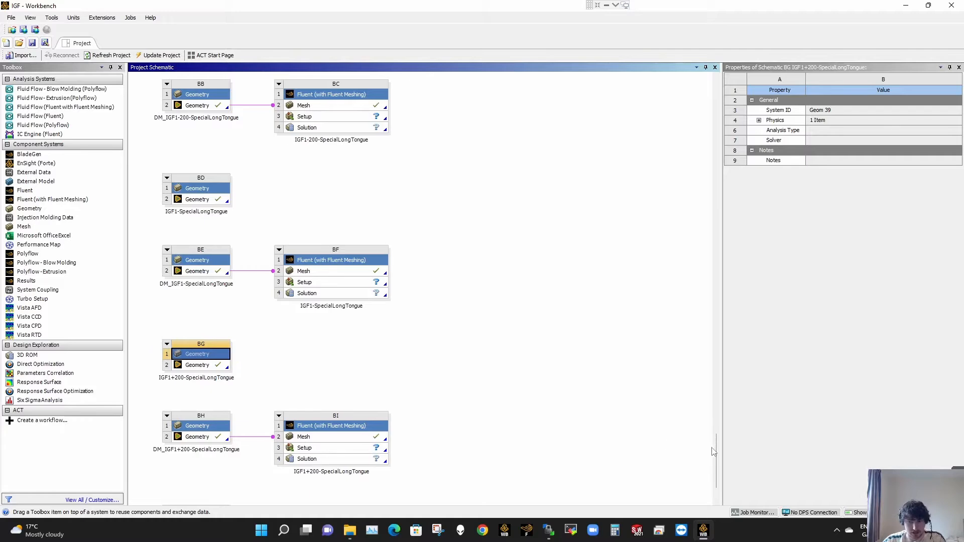
- Rename the copied IGF1+200-SpecialLongTongue geometry system to IGF1+400-SpecialLongTongue
scroll(414, 478, down, 3)
right_click(211, 452)
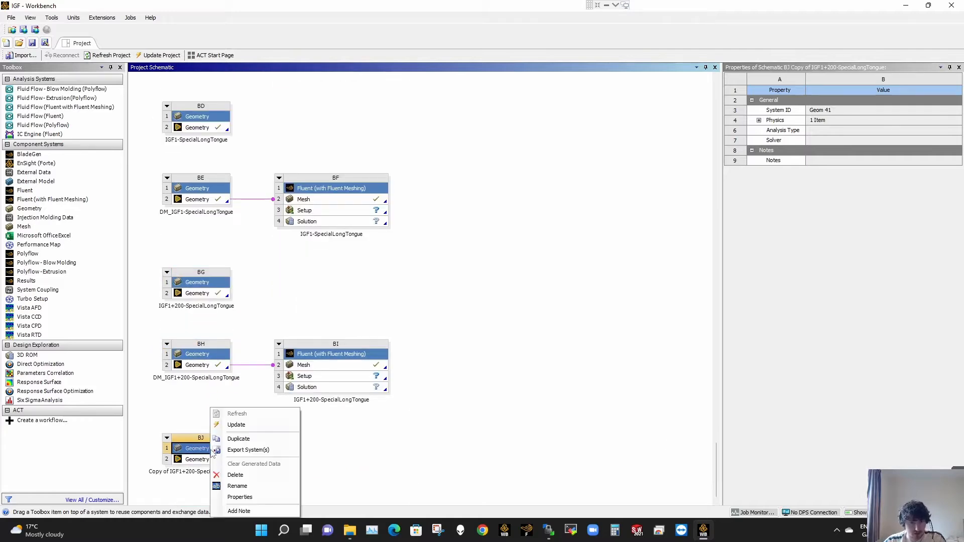
click(236, 485)
click(170, 471)
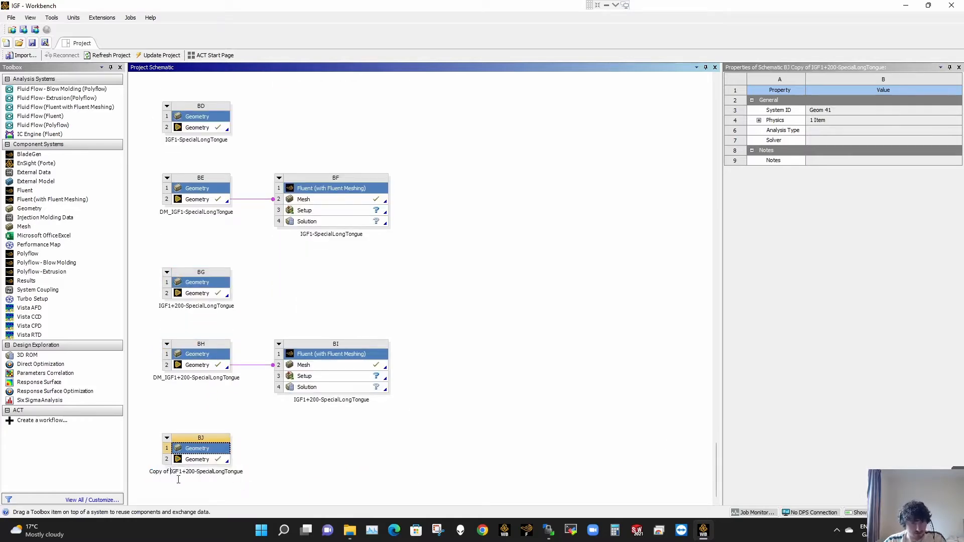
key(BackSpace)
key(BackSpace)
key(BackSpace)
key(BackSpace)
key(BackSpace)
key(BackSpace)
key(BackSpace)
key(BackSpace)
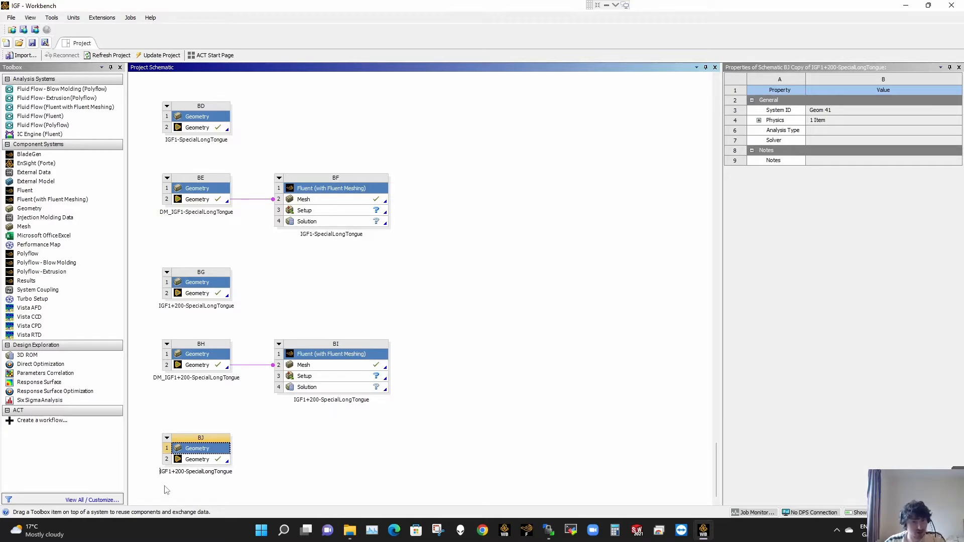
key(BackSpace)
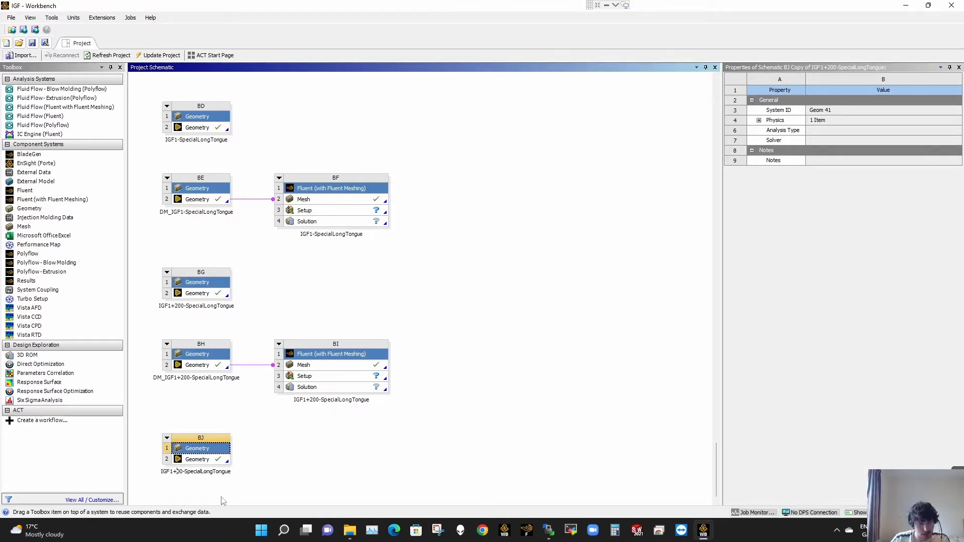
text(4)
click(224, 501)
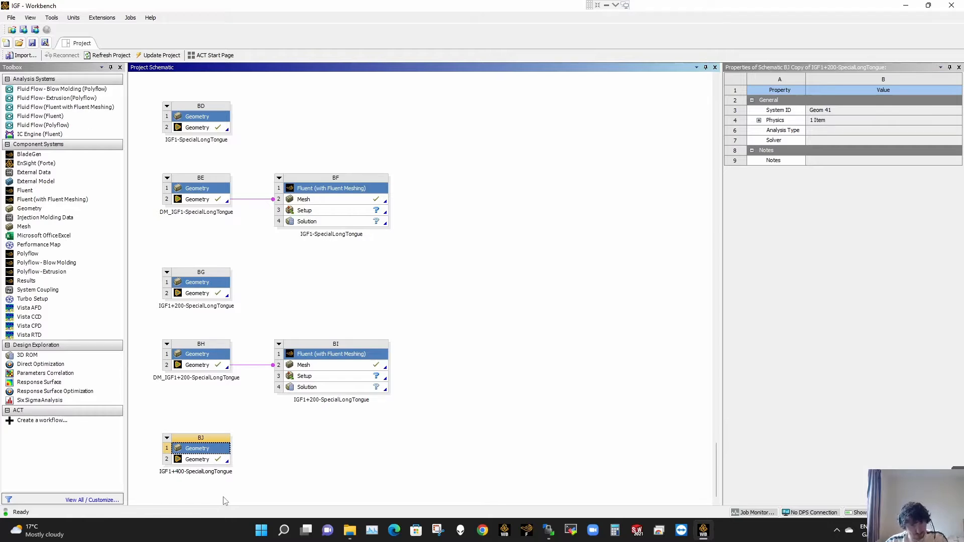
- Open the geometry of the IGF1+400-SpecialLongTongue system for editing in SpaceClaim
click(211, 464)
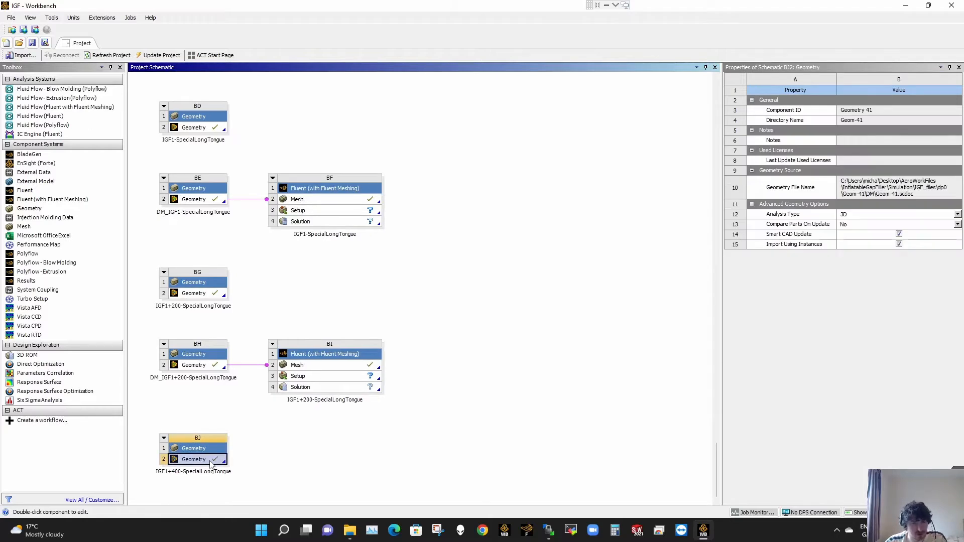
right_click(210, 461)
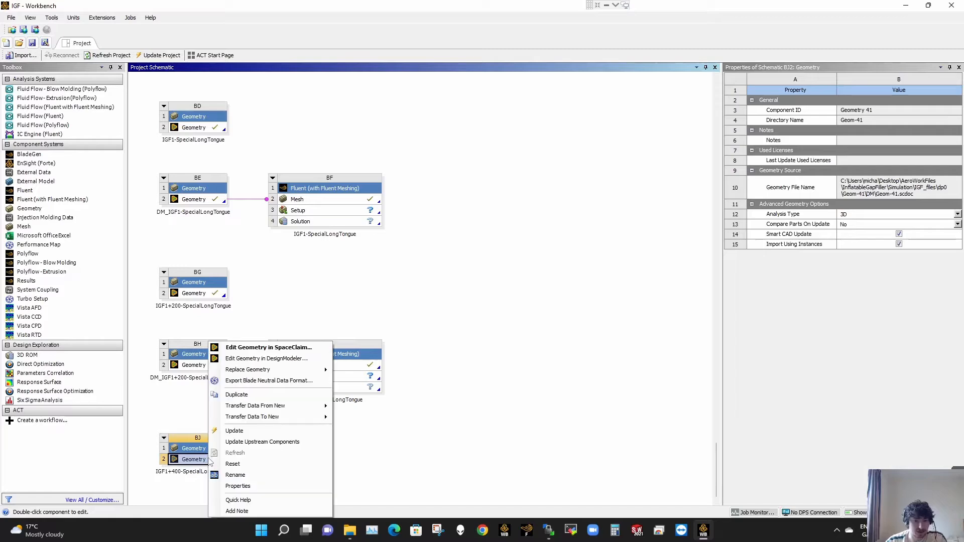
click(265, 348)
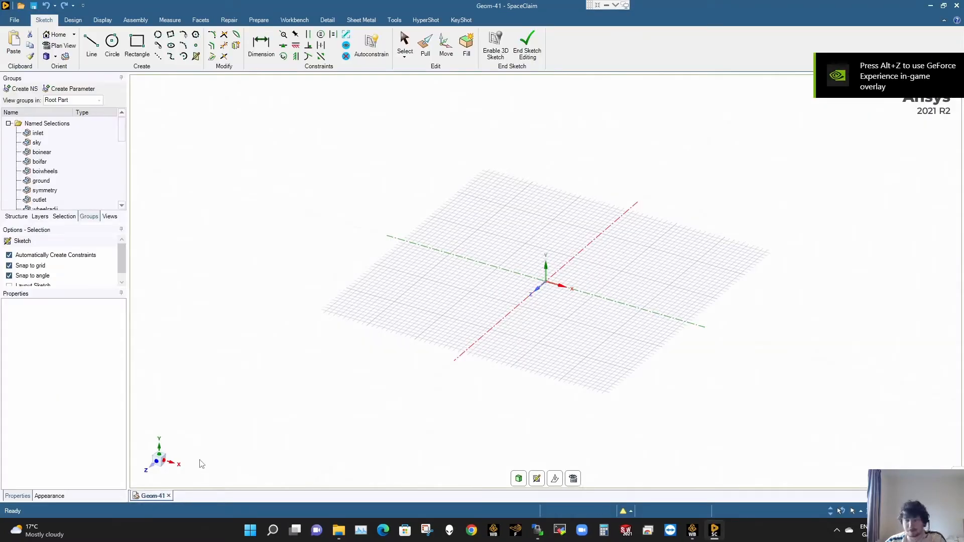
- Hide the inlet, sky, ground, symmetry and outlet named selections so the van and trailer can be seen inside the enclosure
scroll(517, 237, down, 4)
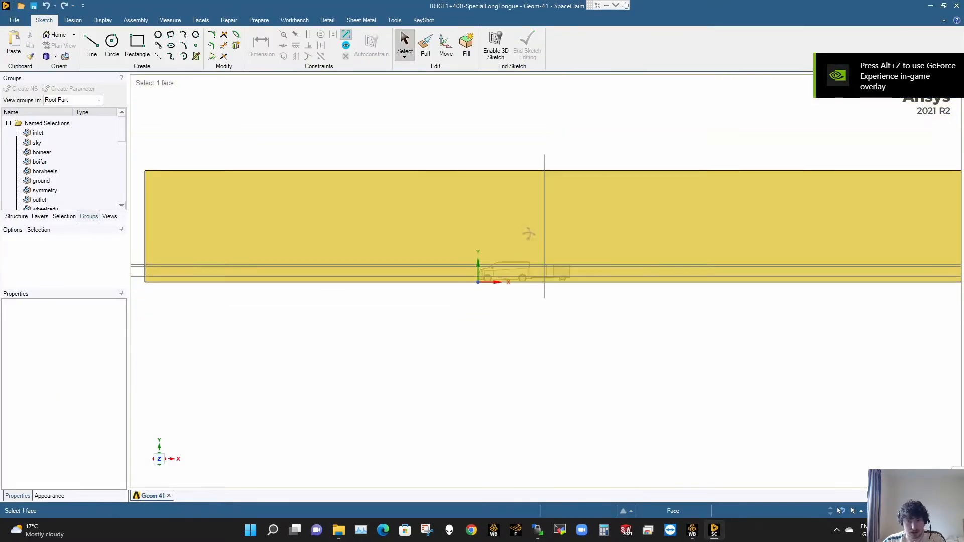
middle_drag(530, 233, 472, 258)
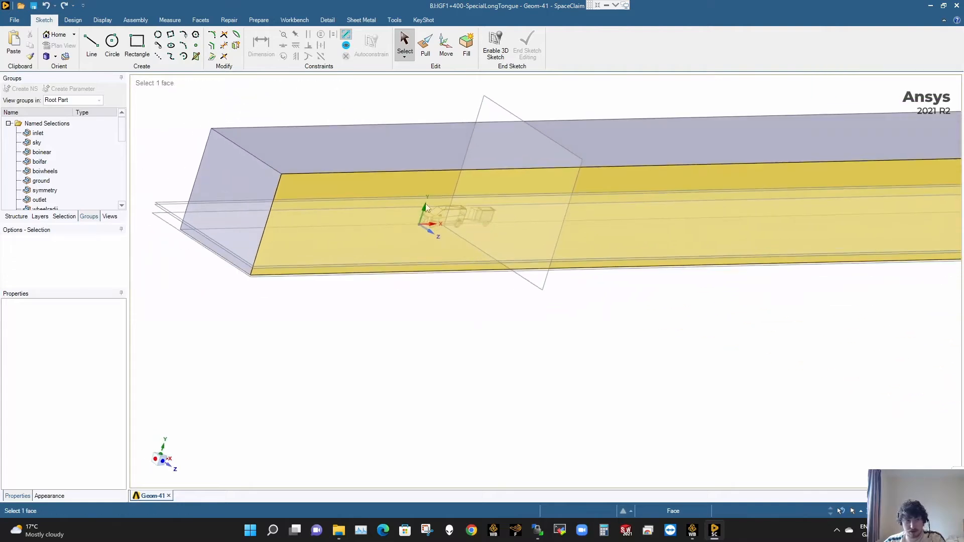
click(16, 216)
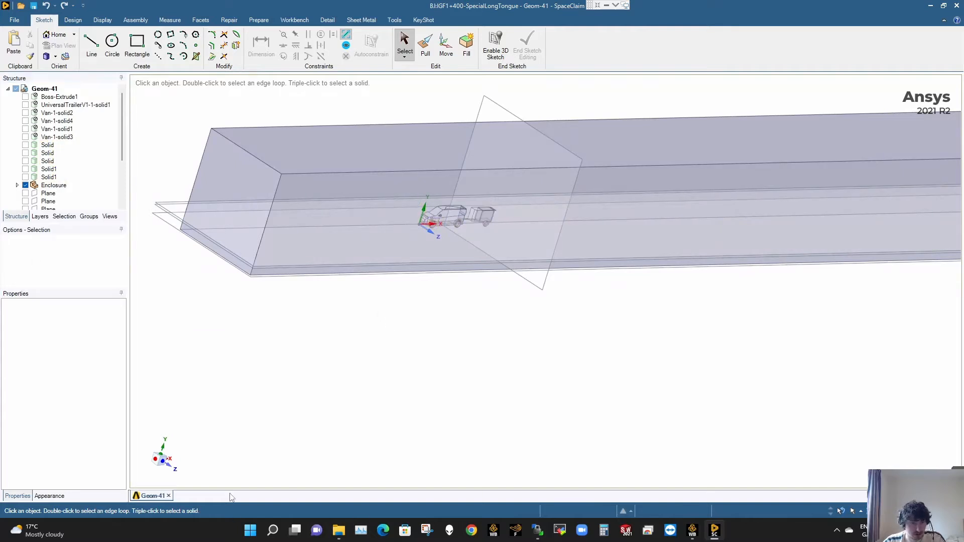
click(169, 467)
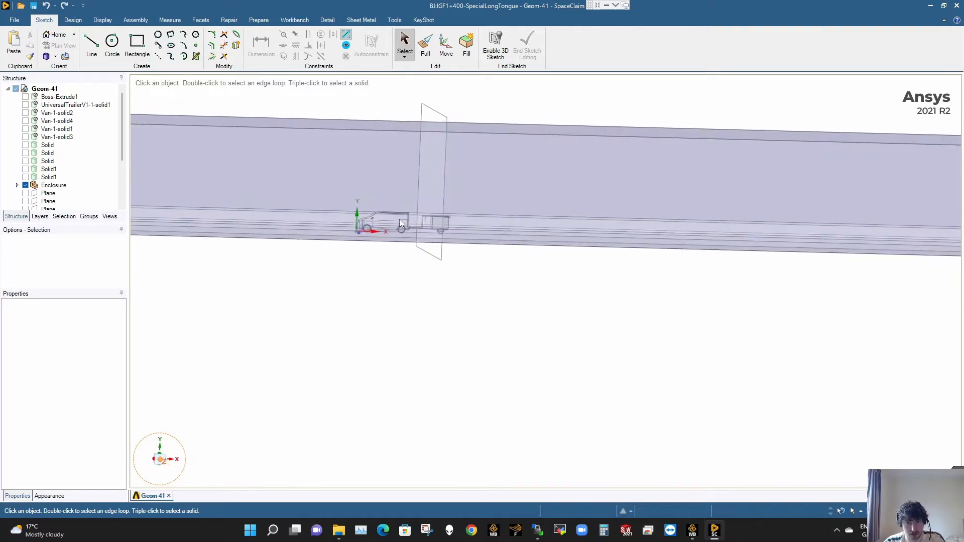
click(88, 216)
click(38, 133)
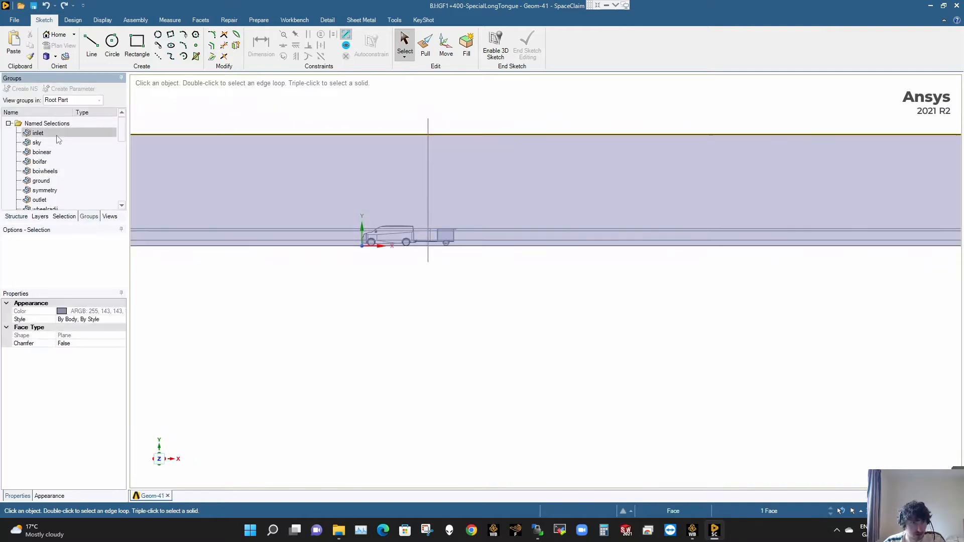
ctrl+click(37, 143)
ctrl+click(55, 181)
ctrl+click(54, 190)
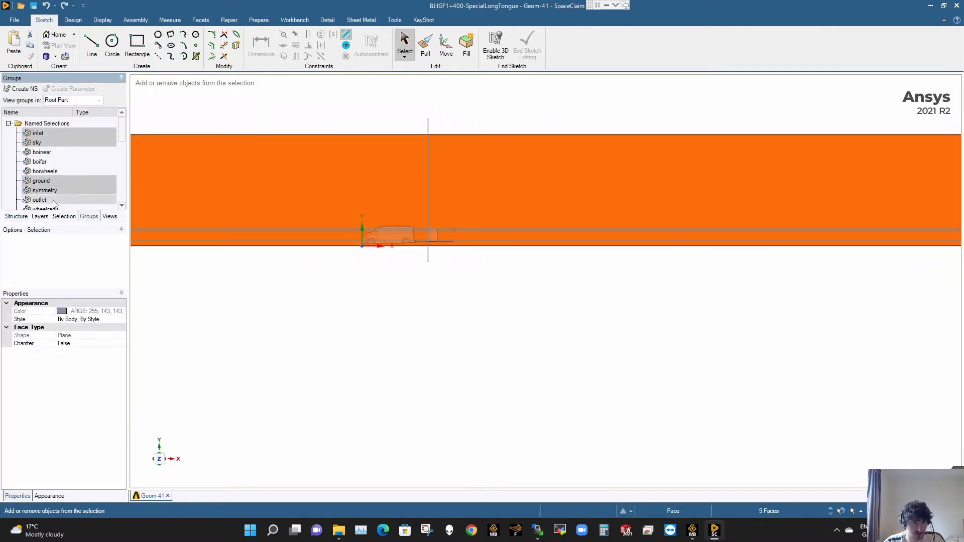
ctrl+click(53, 200)
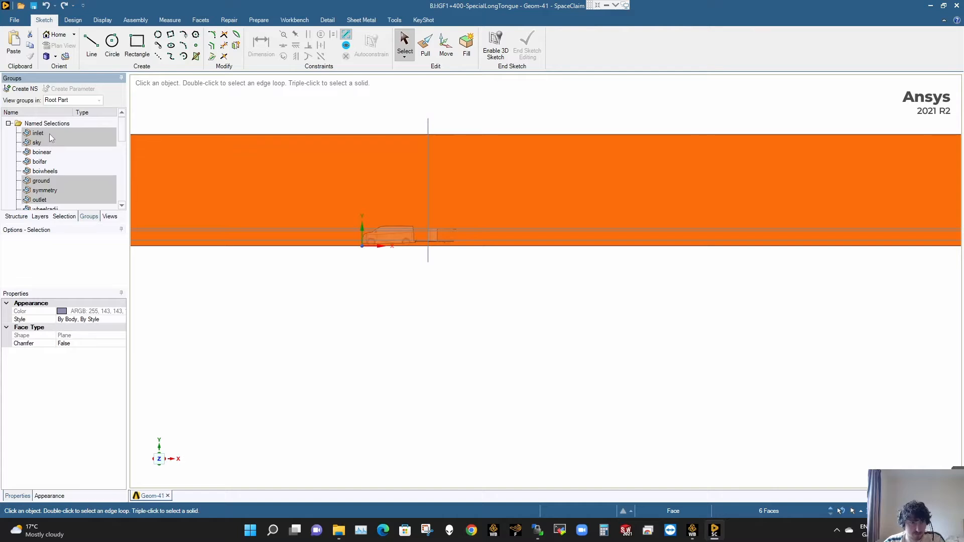
right_click(50, 135)
click(75, 211)
click(401, 267)
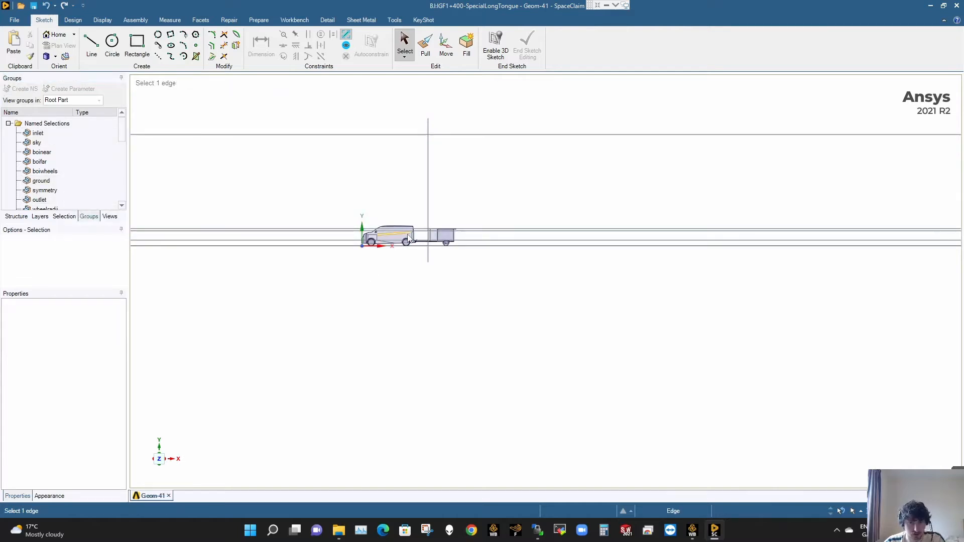
- Examine the van, the trailer and the gap between them squarely from the side
scroll(408, 233, up, 8)
middle_drag(571, 225, 566, 252)
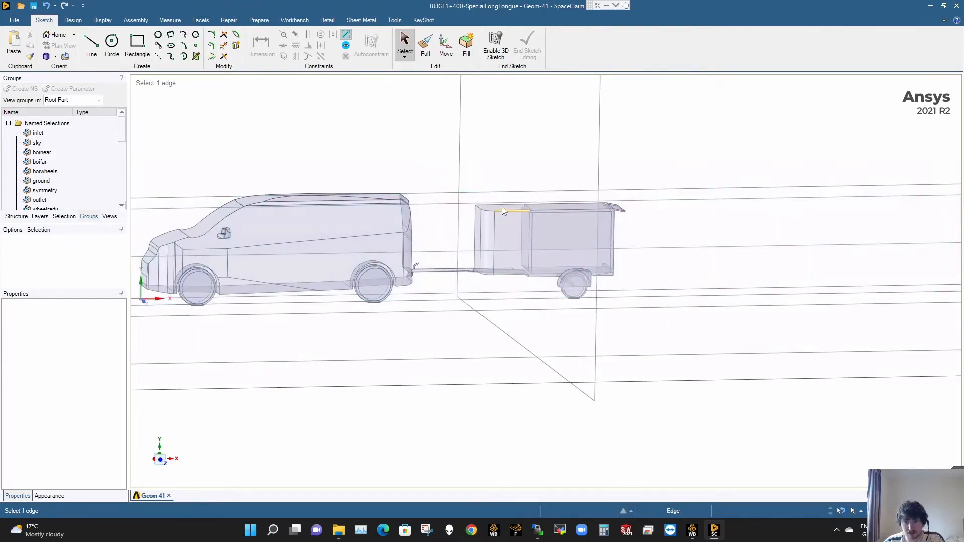
click(159, 460)
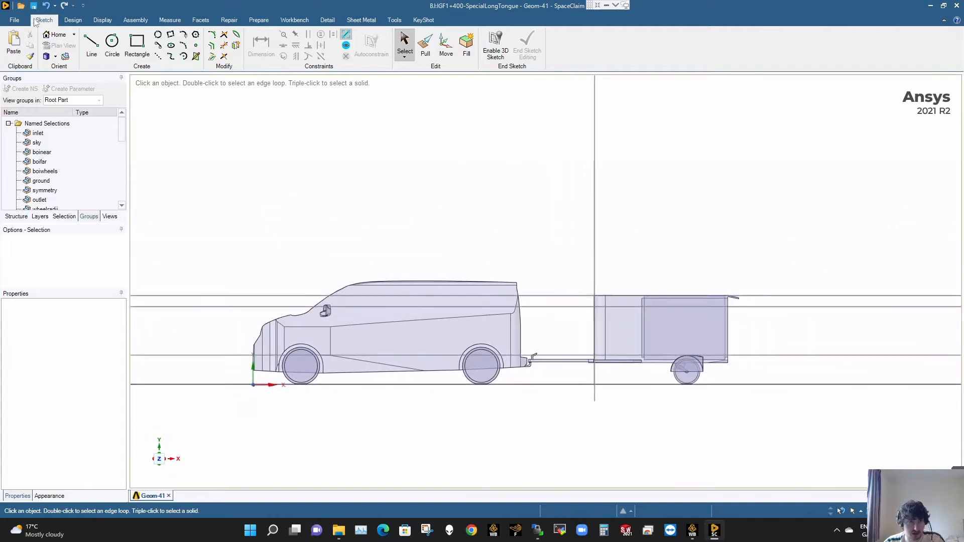
click(74, 20)
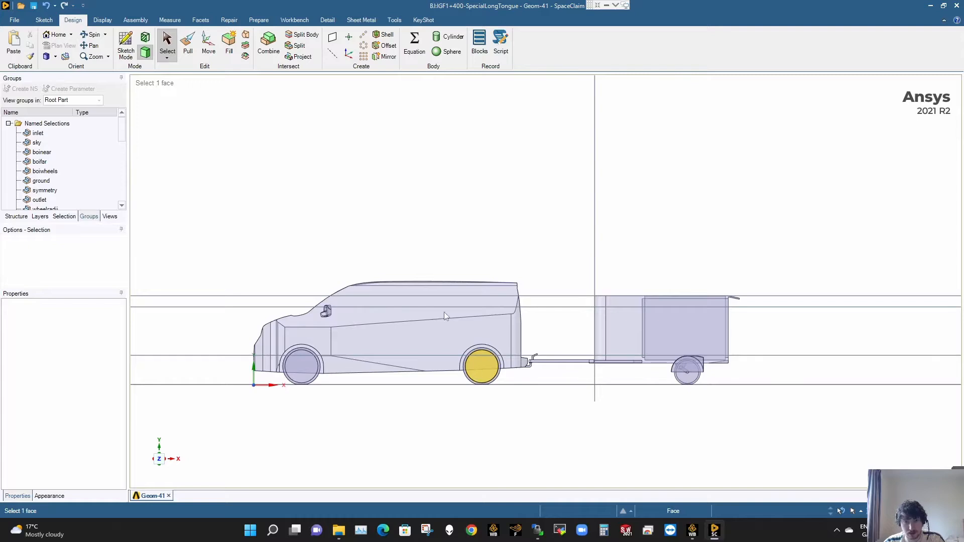
click(333, 38)
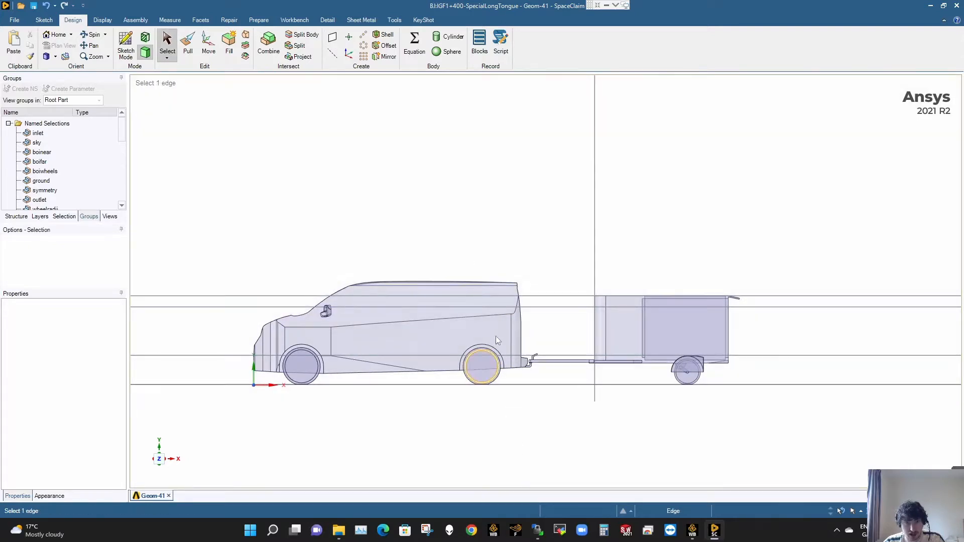
key(Escape)
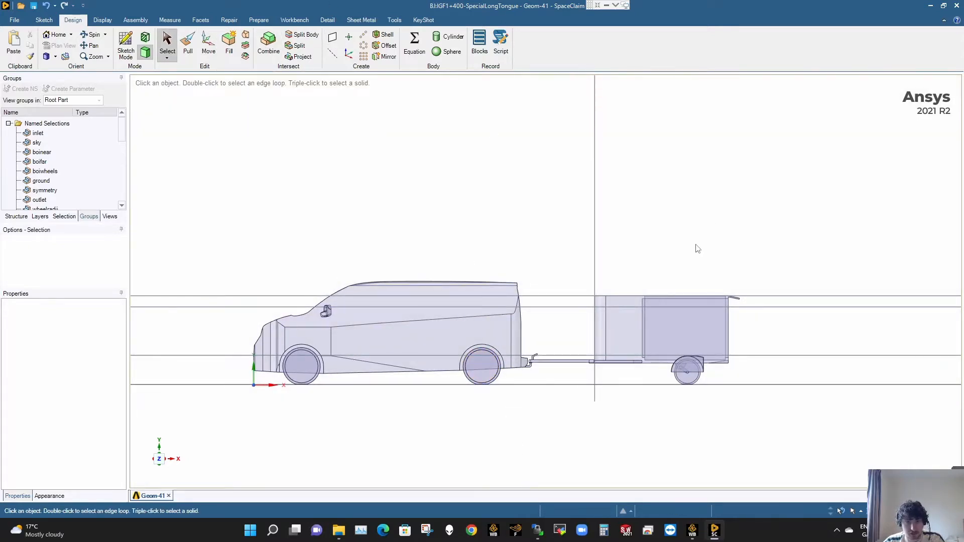
- Move the horizontal plane level with the trailer's roof down by about 400 mm
scroll(768, 322, up, 4)
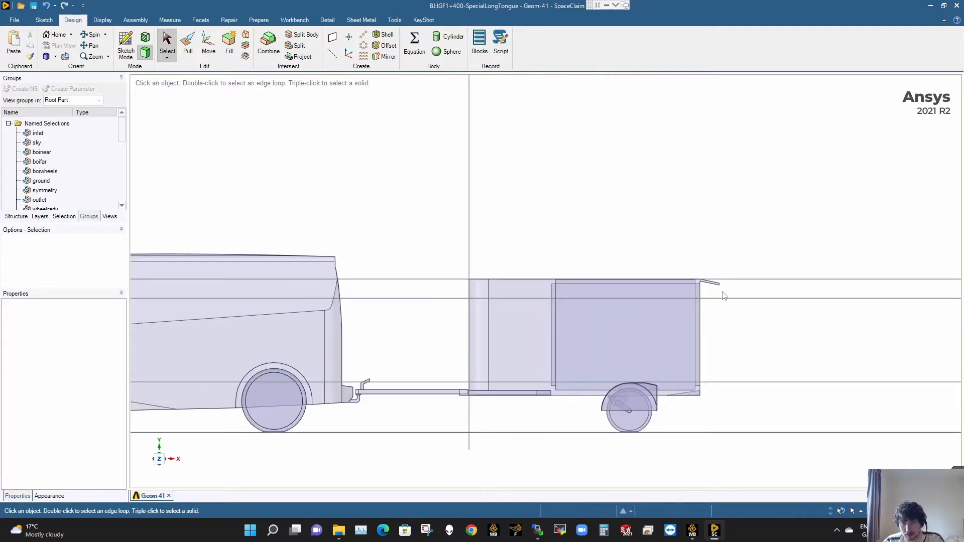
click(723, 298)
click(725, 279)
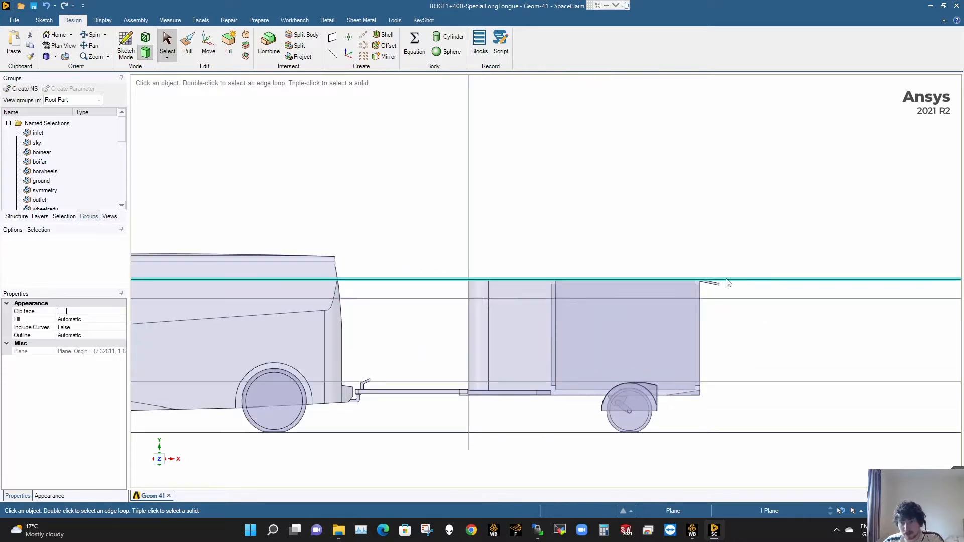
click(720, 245)
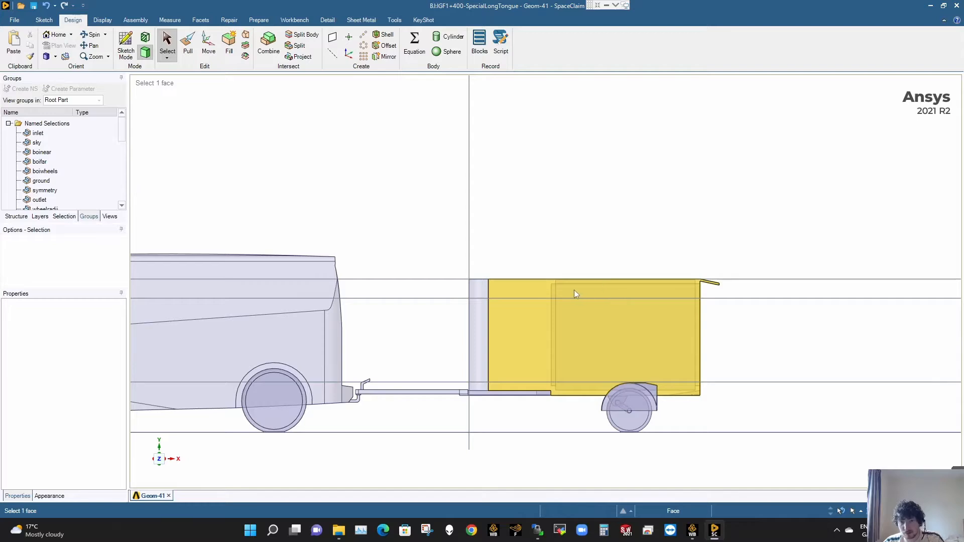
click(207, 43)
click(414, 279)
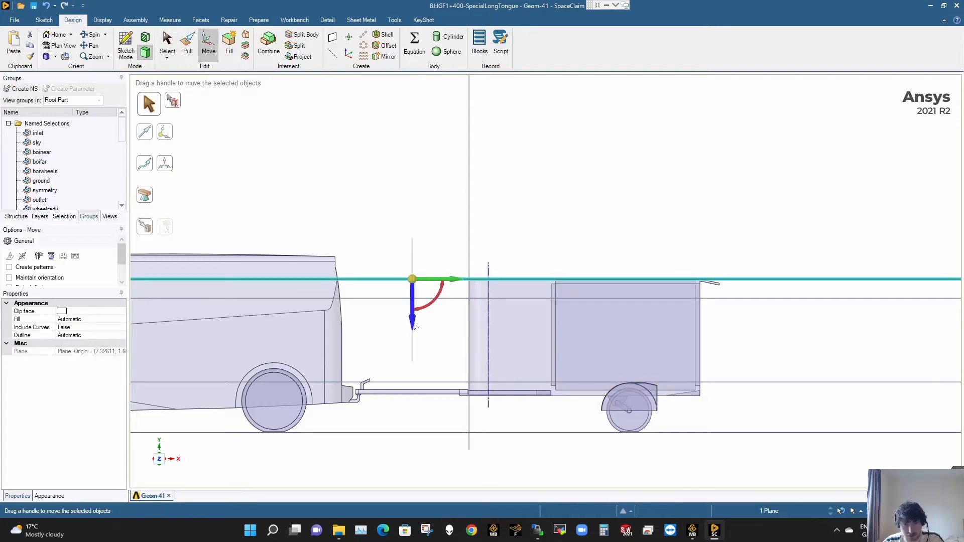
drag(415, 337, 397, 352)
text(400)
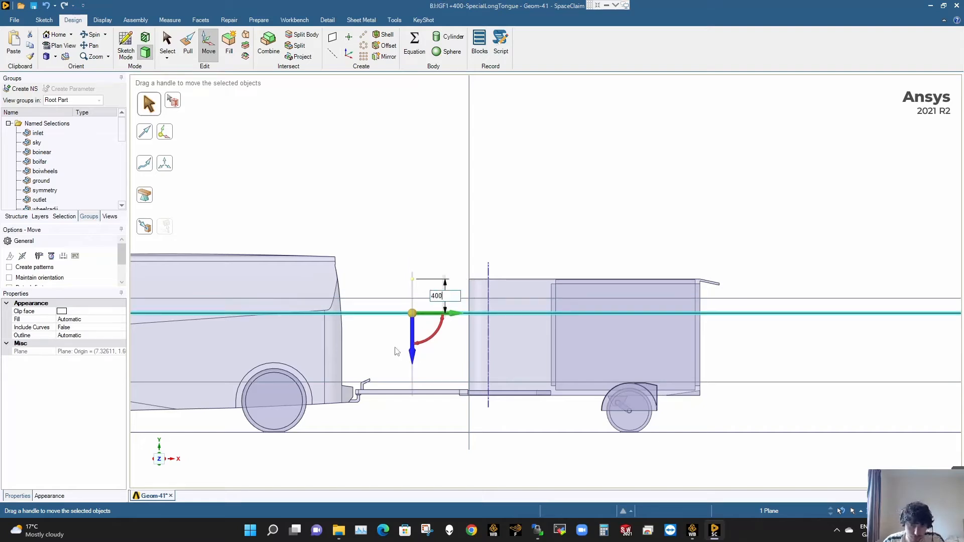
key(Return)
click(389, 351)
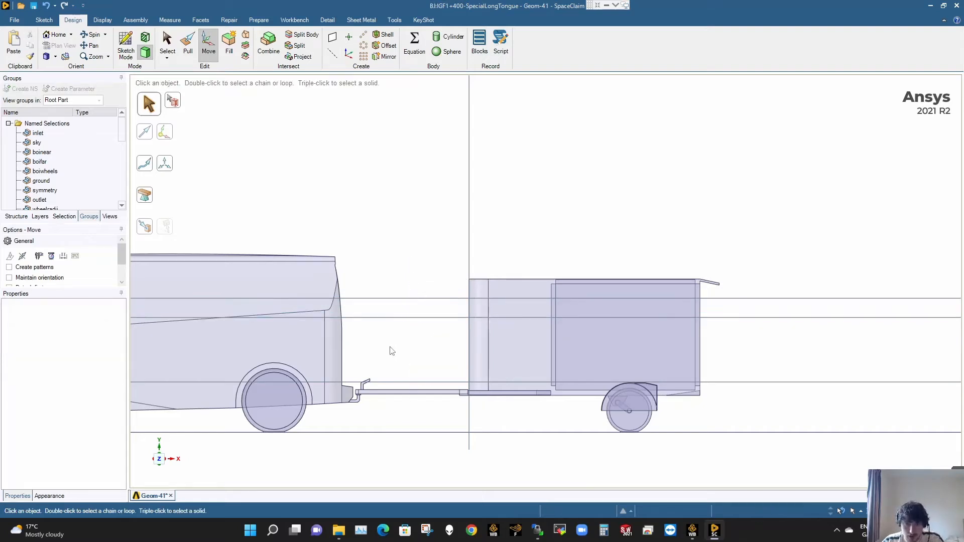
- Split the enclosure body with the vertical plane at the trailer's front face, keeping both parts
click(301, 34)
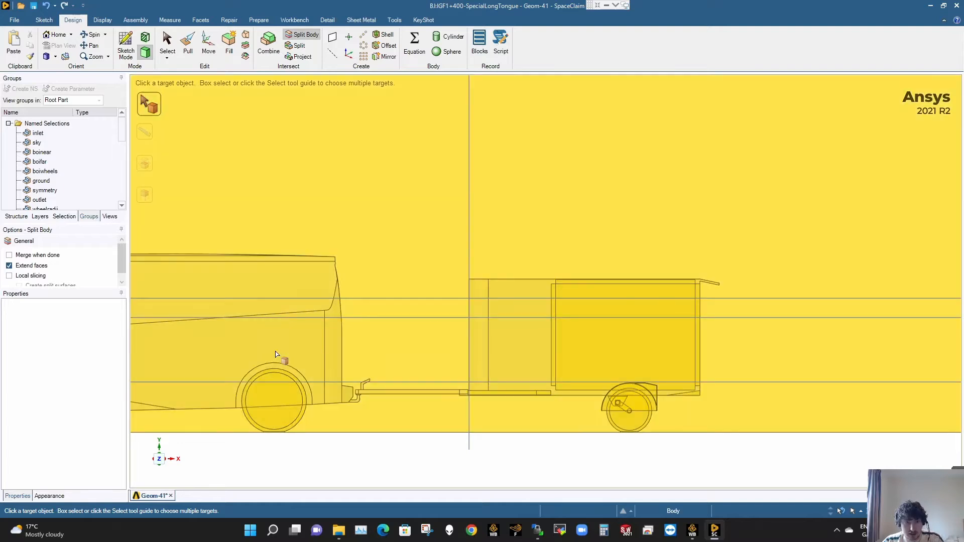
click(275, 355)
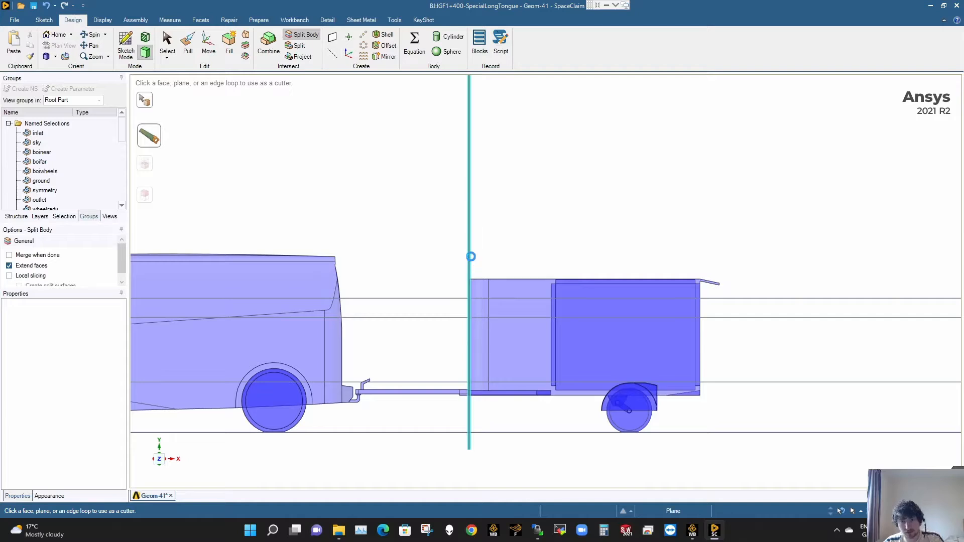
click(470, 257)
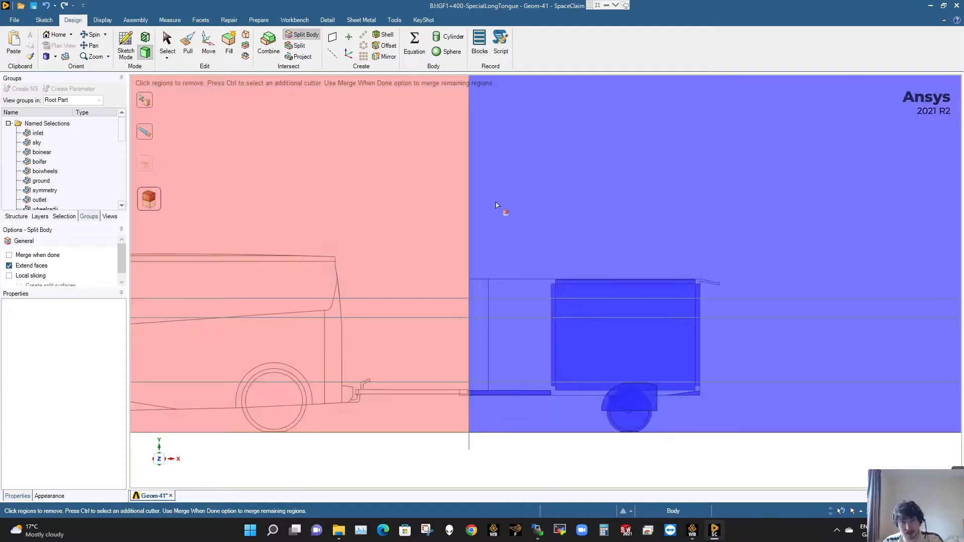
key(Escape)
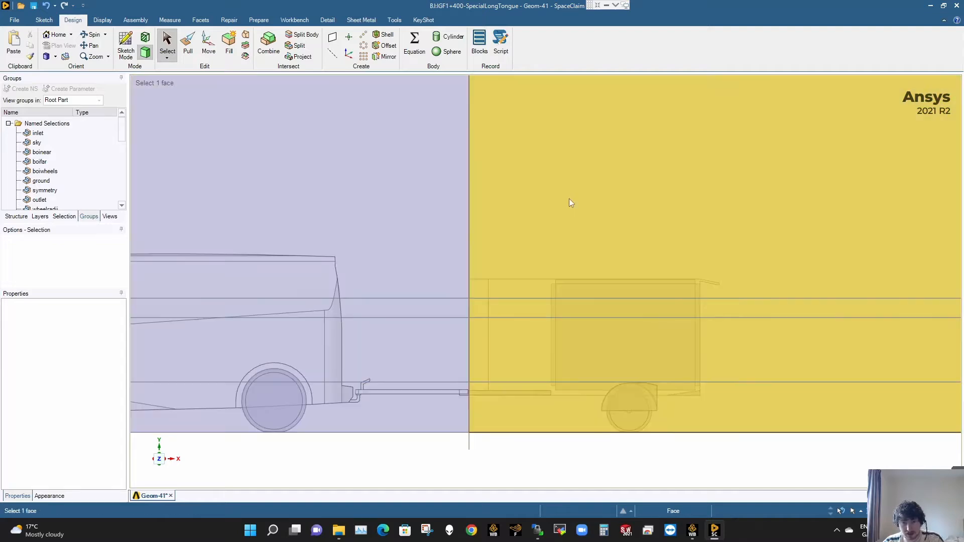
- Split the enclosure part around the trailer with the upper horizontal plane just below the trailer's roof, keeping both parts
click(301, 34)
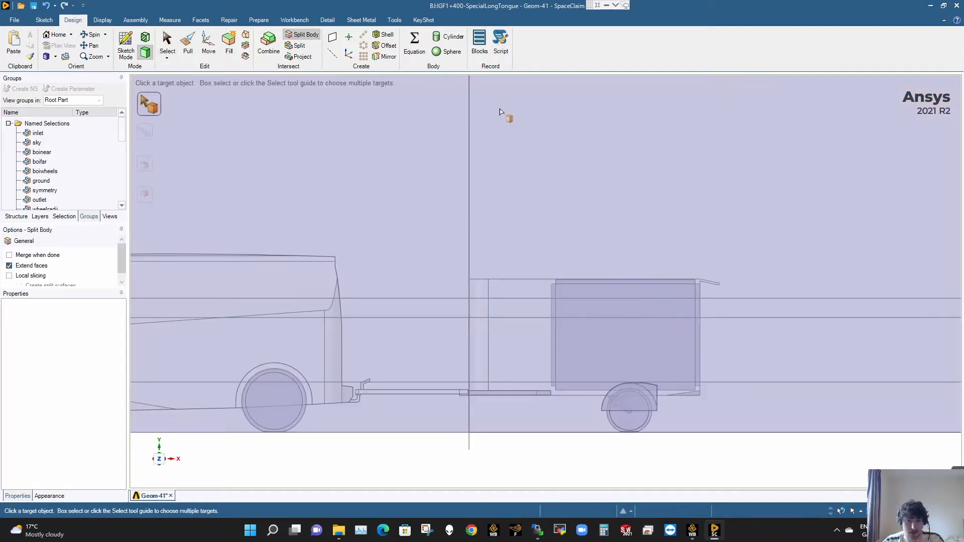
click(568, 232)
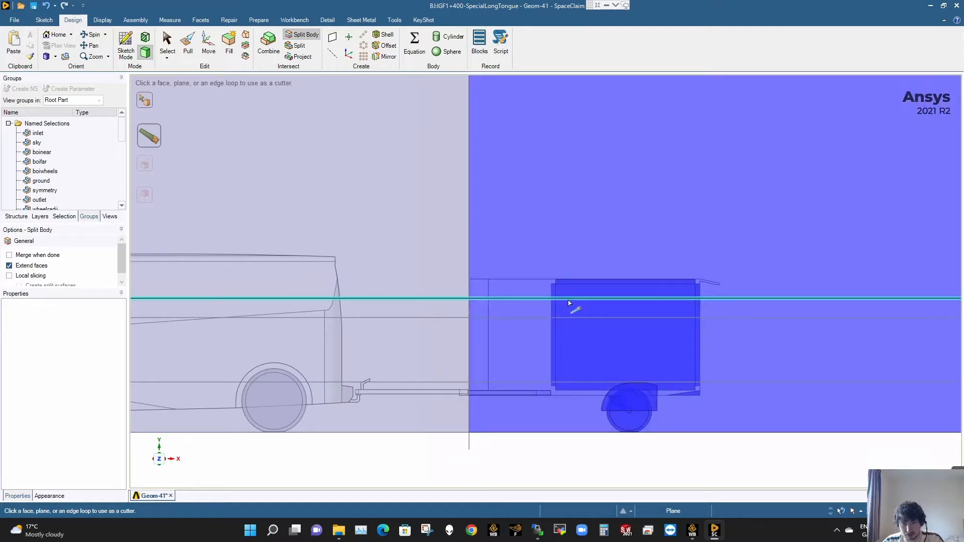
click(568, 299)
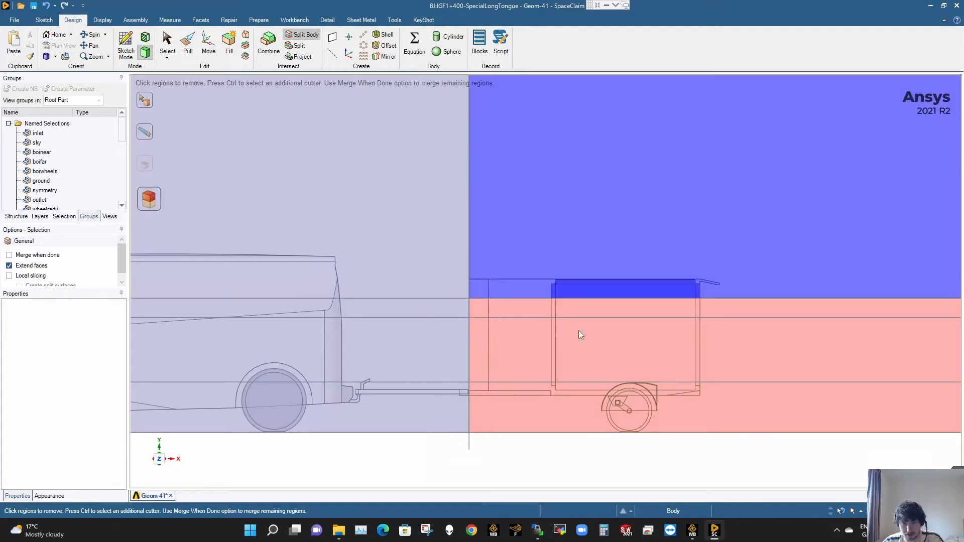
click(578, 331)
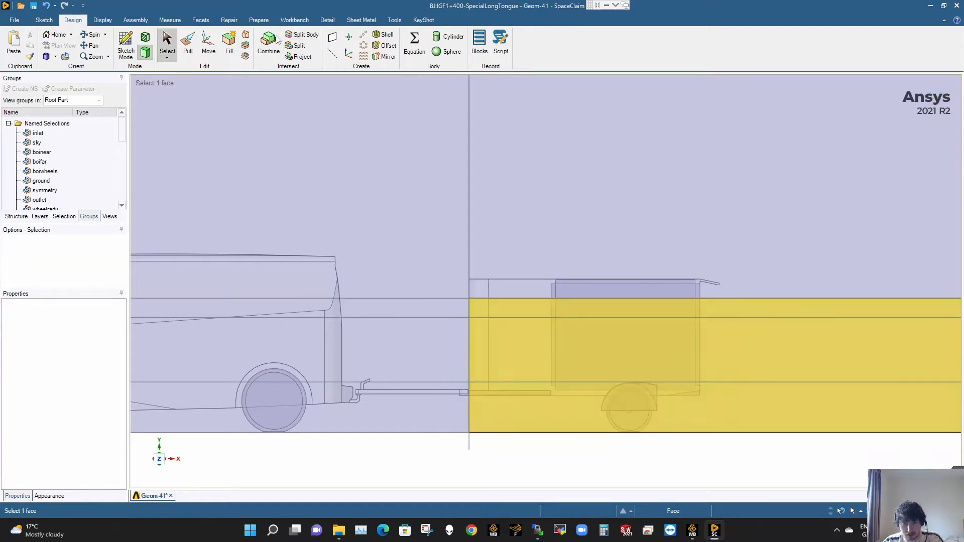
- Split the lower enclosure part around the trailer with the next horizontal plane down and remove the thin slab above that plane
click(300, 35)
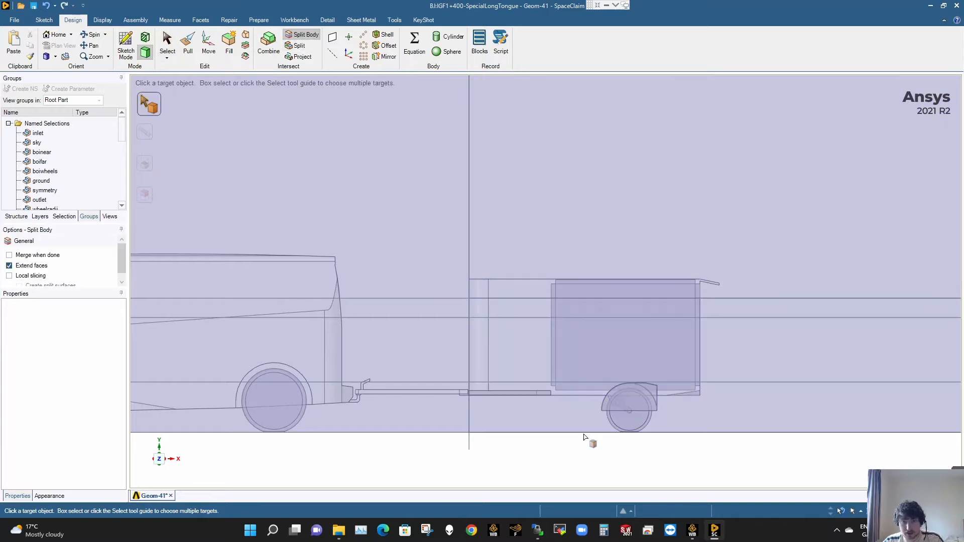
click(573, 408)
click(570, 318)
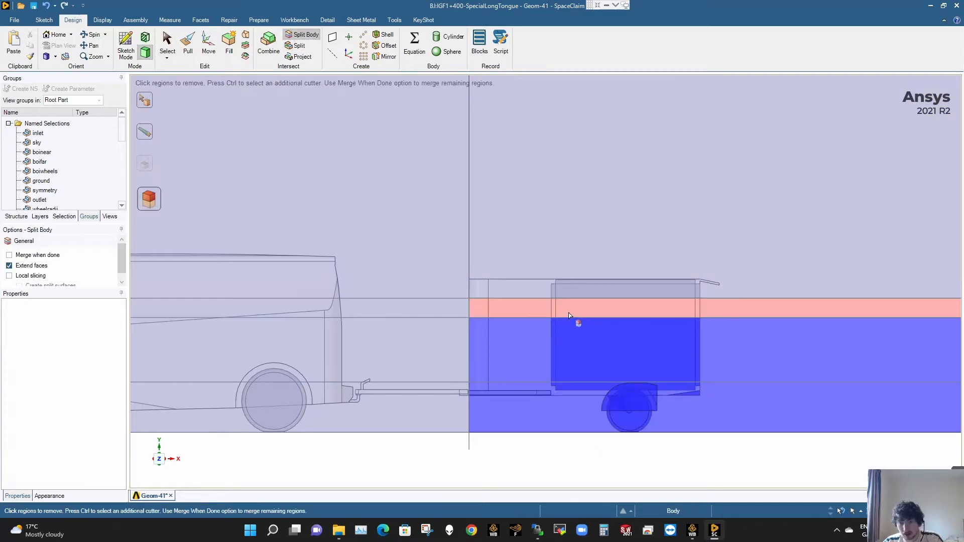
click(569, 315)
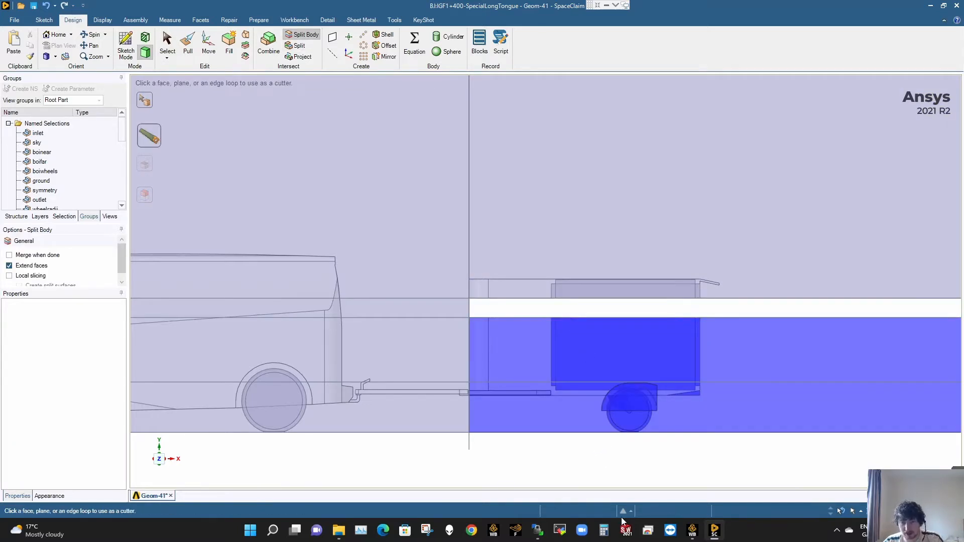
key(Escape)
- Move the upper enclosure body above the trailer straight down by 200 mm to close the gap
click(208, 45)
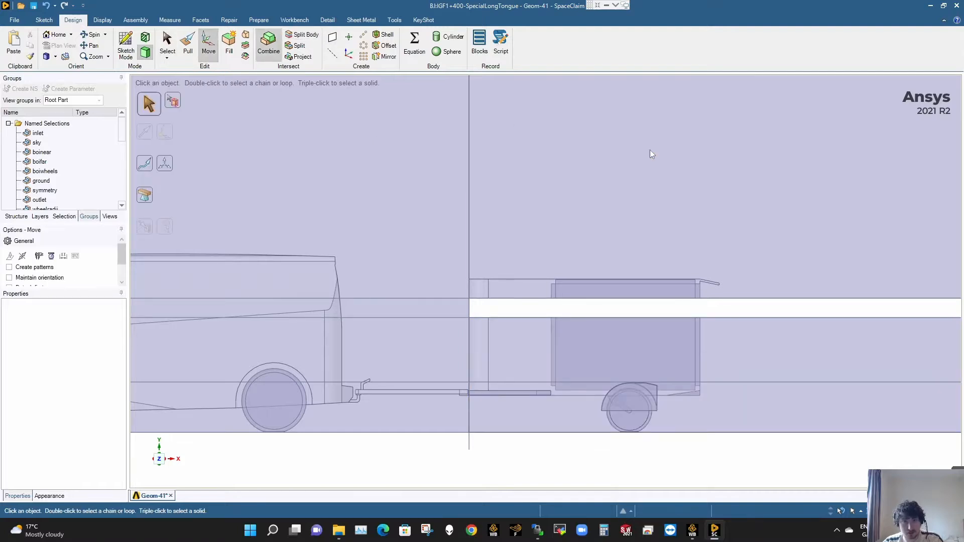
triple_click(580, 148)
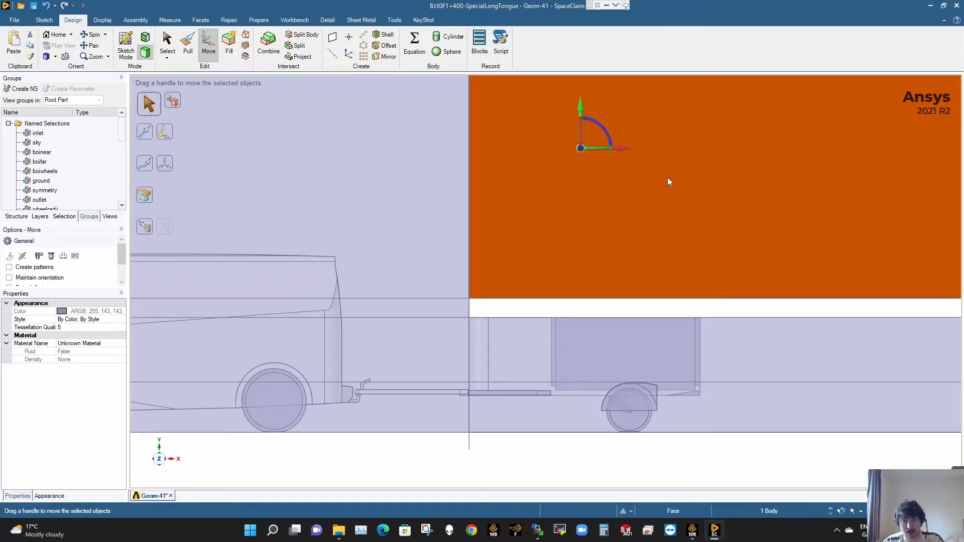
click(573, 221)
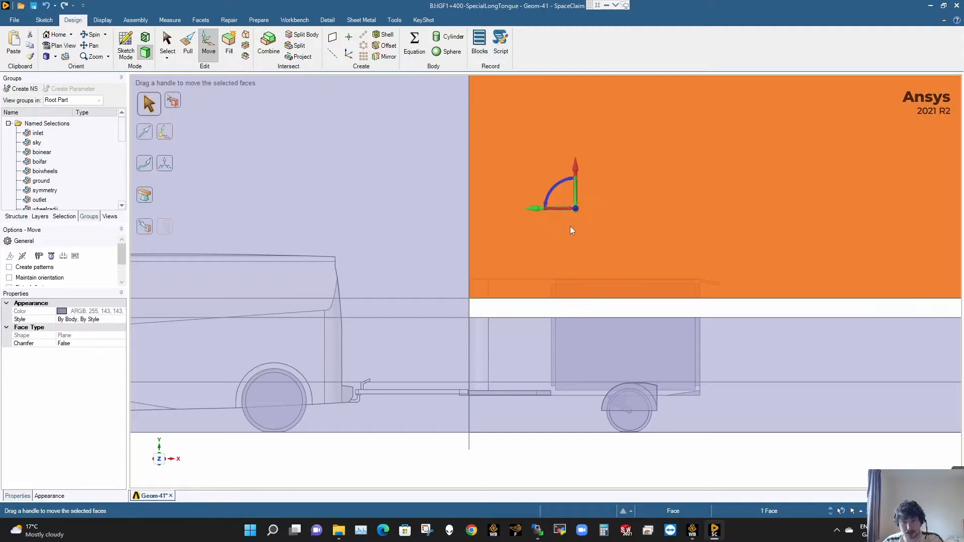
click(604, 314)
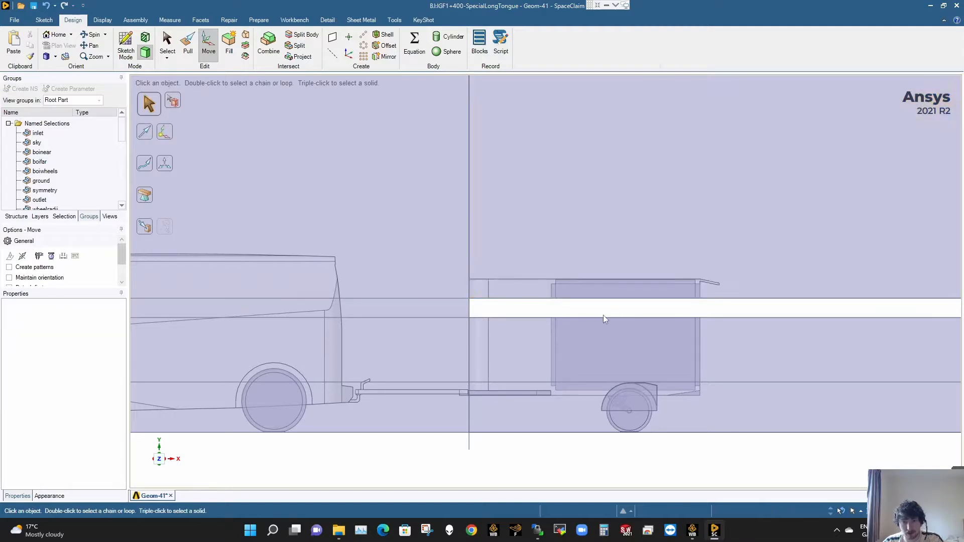
triple_click(622, 162)
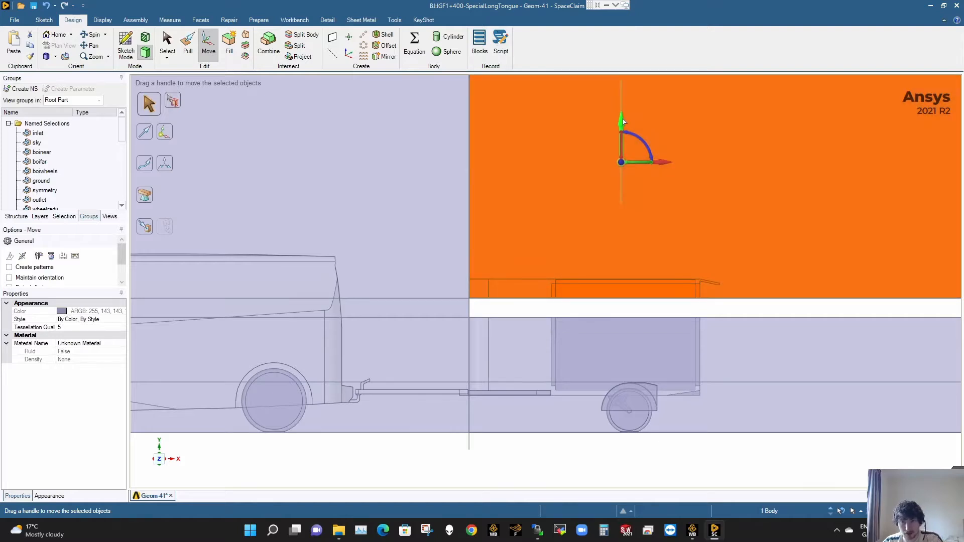
drag(623, 122, 618, 127)
text(200mm)
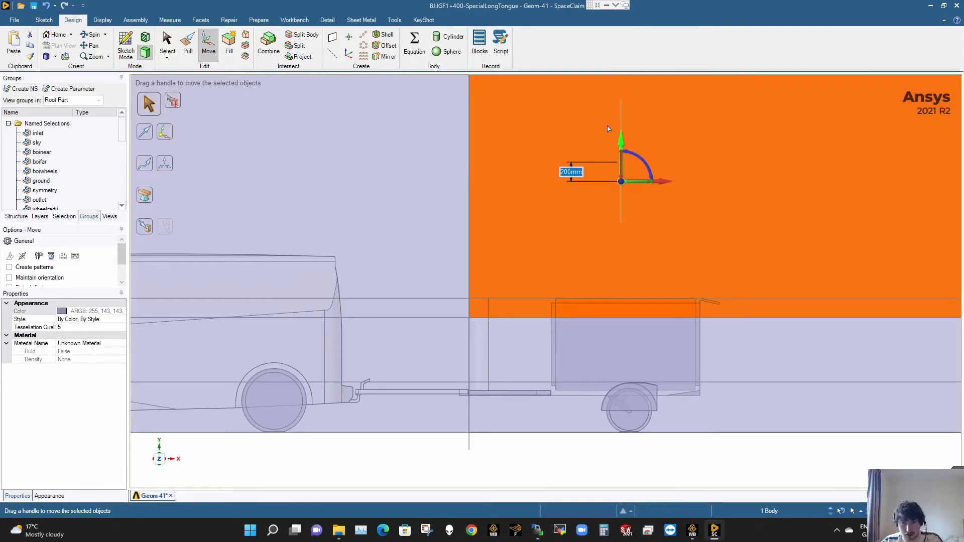
key(Return)
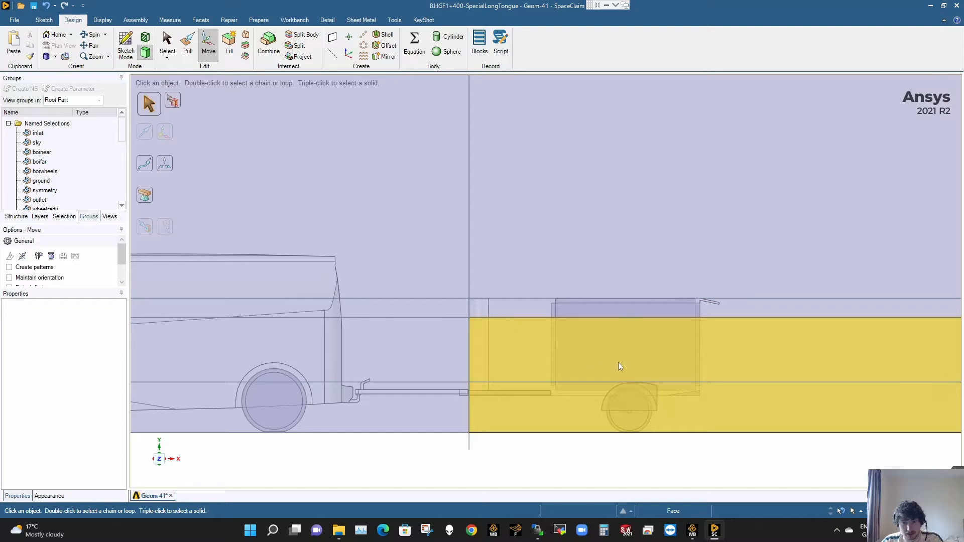
click(394, 248)
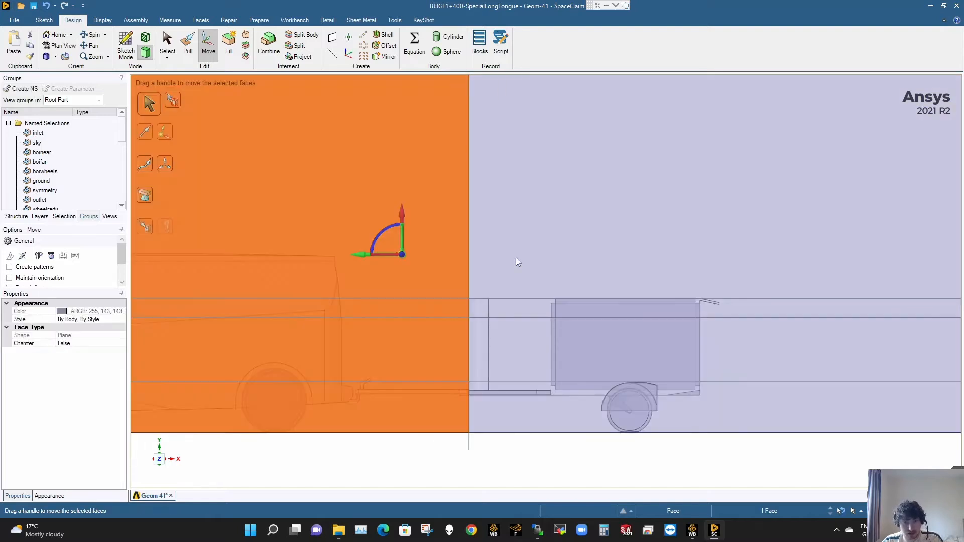
ctrl+click(519, 272)
ctrl+click(533, 337)
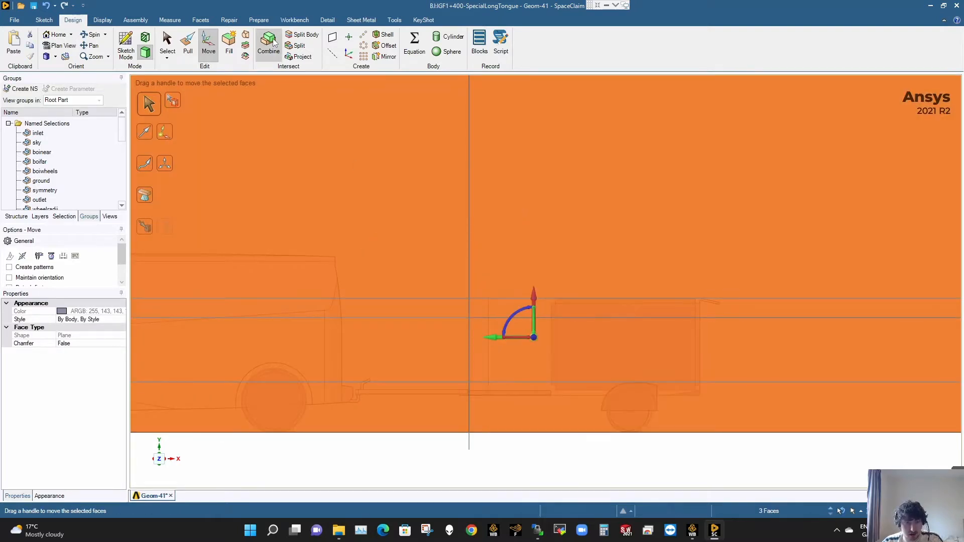
key(Escape)
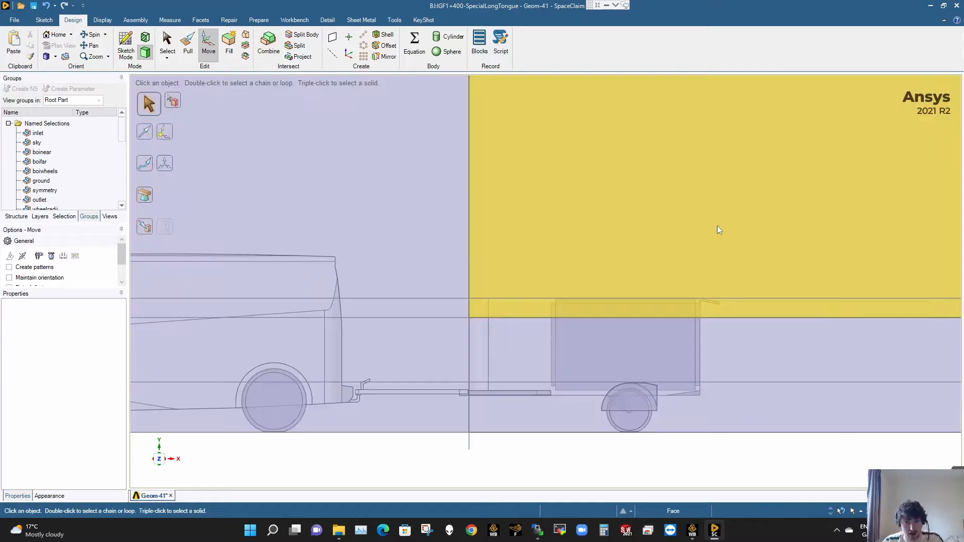
- Try to pull the top face of the van-side enclosure part level with the trailer-side part's top, and undo the pull
scroll(637, 225, down, 5)
shift+middle_drag(617, 185, 519, 280)
scroll(530, 244, down, 4)
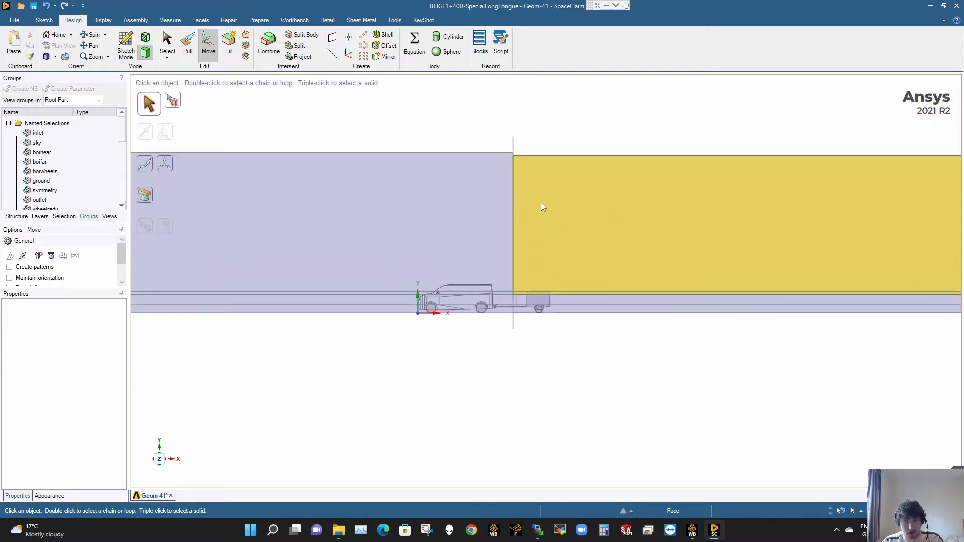
middle_drag(541, 203, 525, 202)
scroll(542, 151, up, 2)
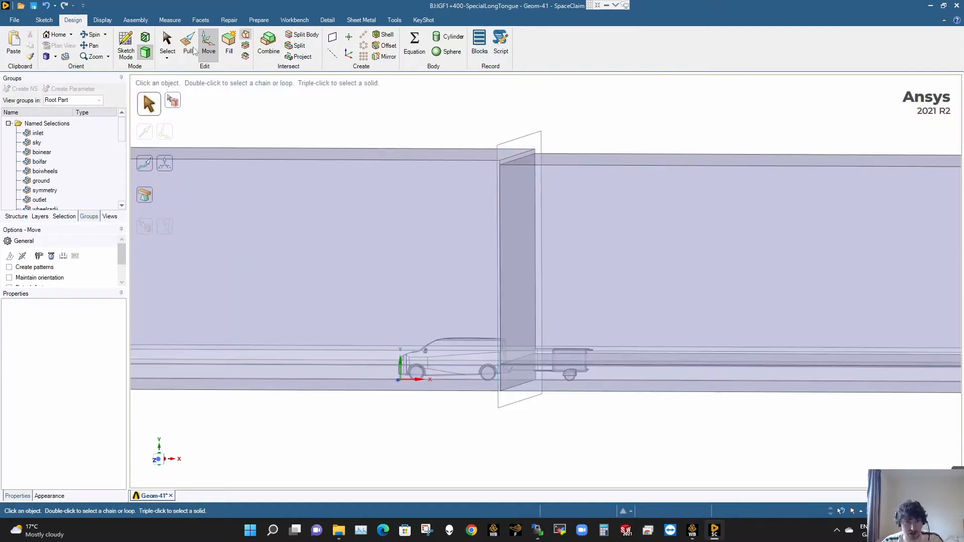
click(454, 153)
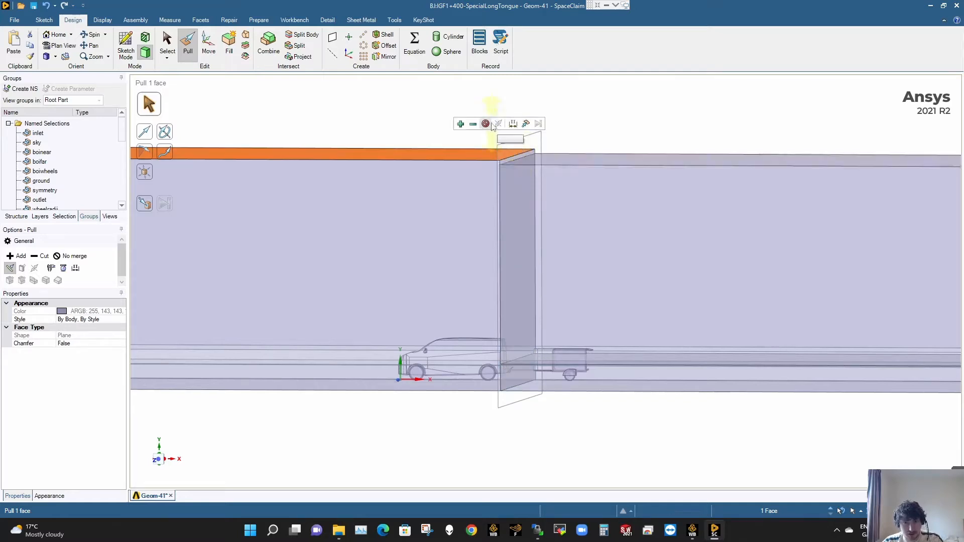
click(525, 125)
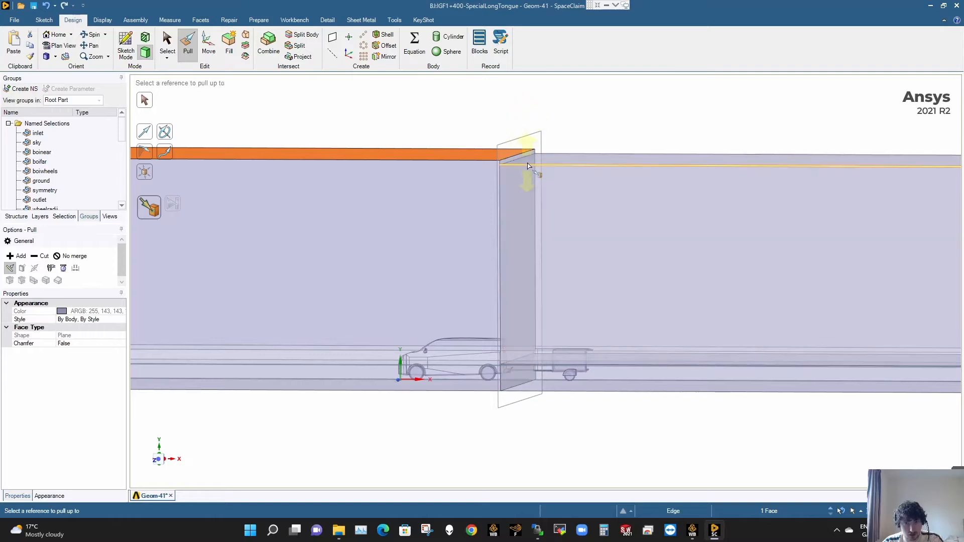
click(529, 163)
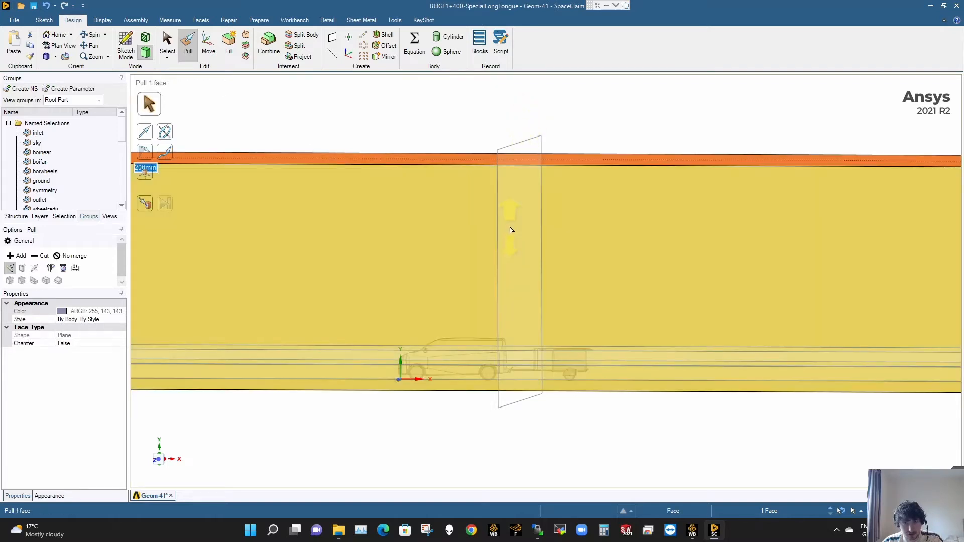
key(Escape)
key(Escape)
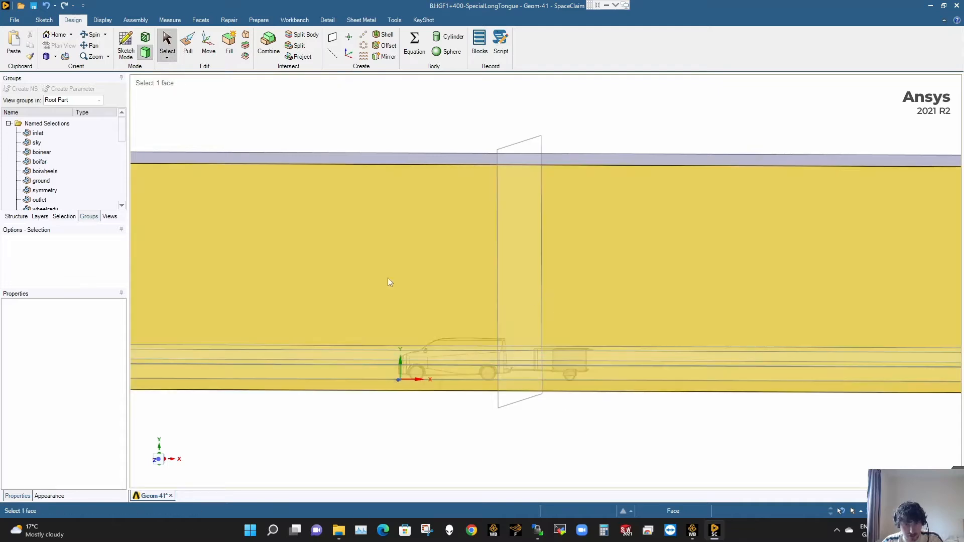
key(ctrl+z)
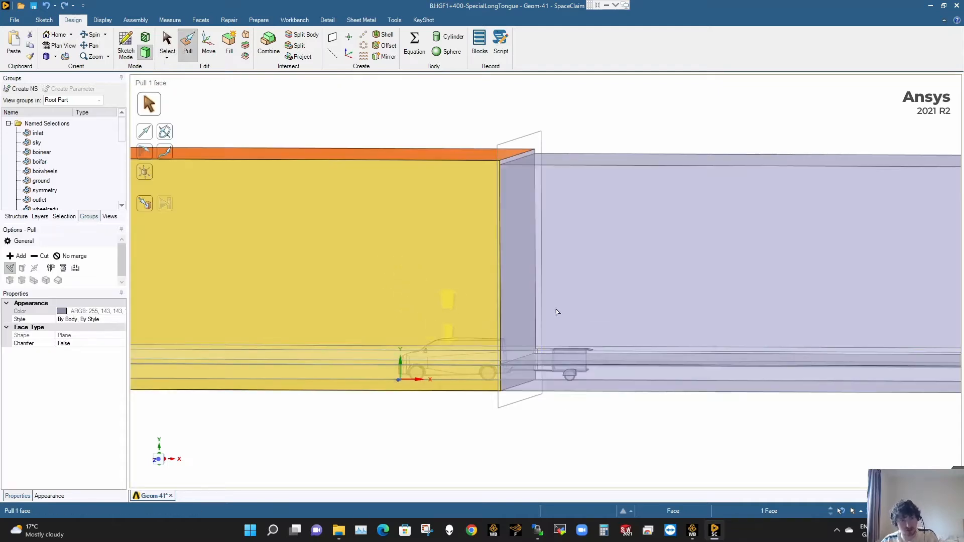
- Pull the van-side enclosure part's top face level with the trailer-side part's top, using the No merge option
click(72, 257)
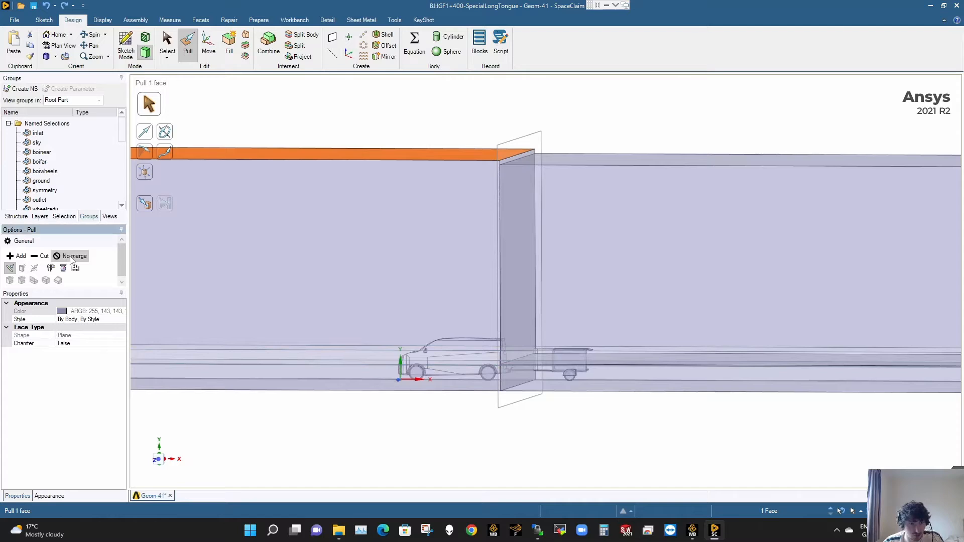
click(144, 203)
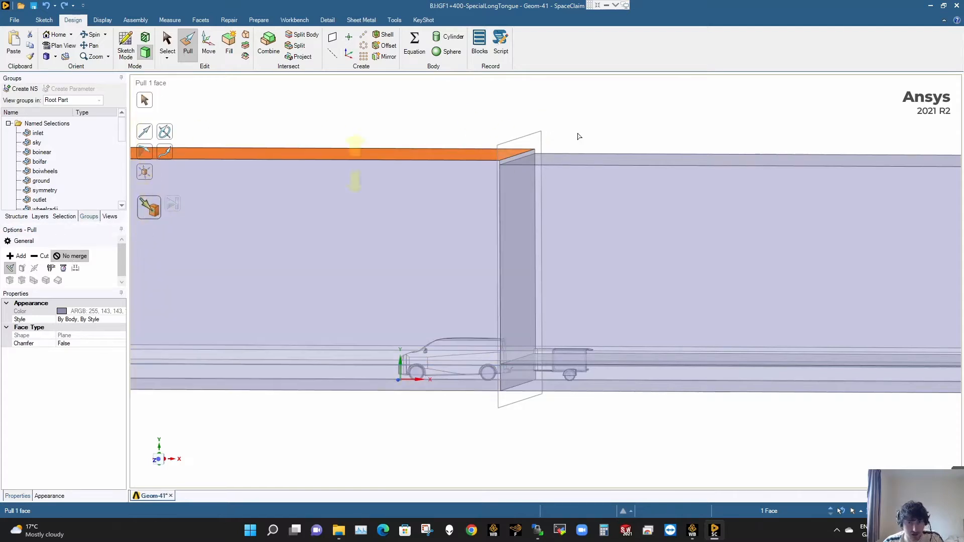
click(555, 158)
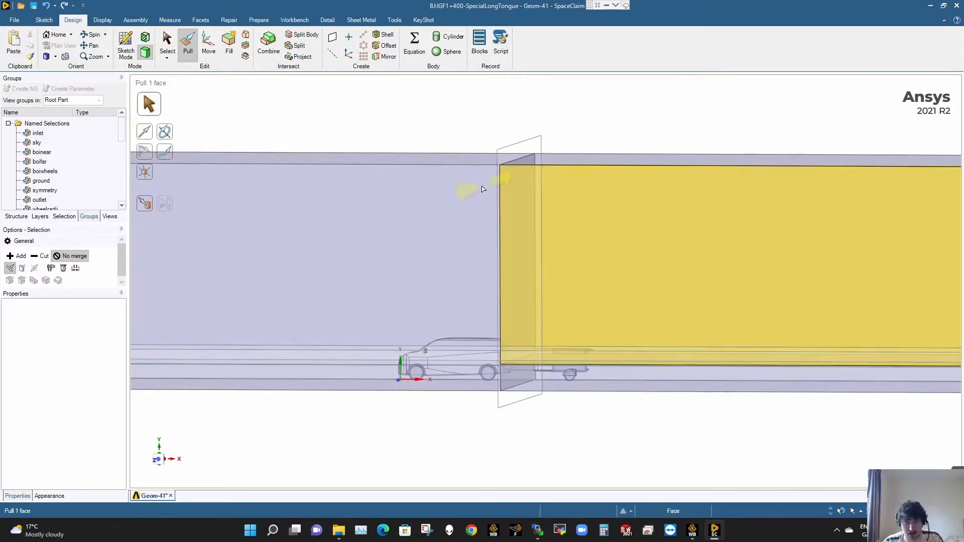
key(s)
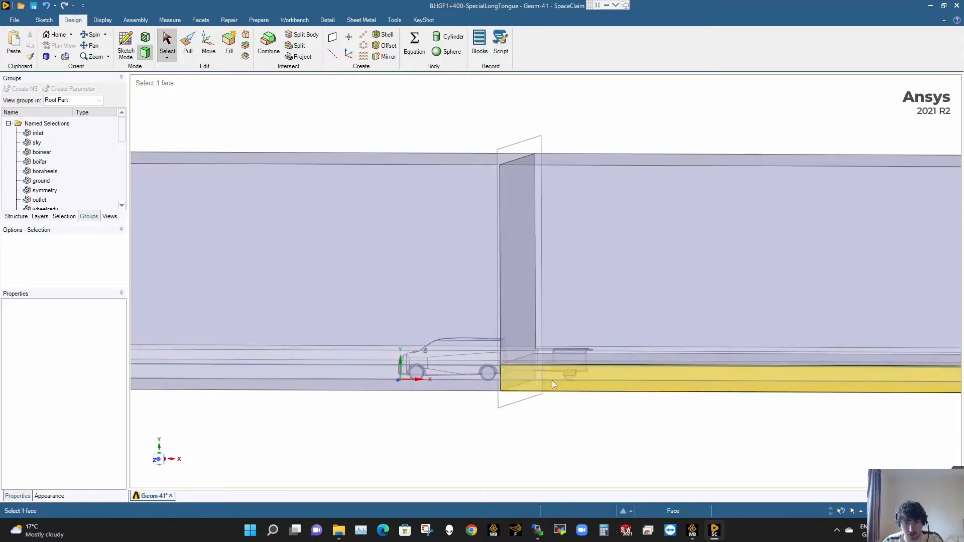
ctrl+click(458, 317)
ctrl+click(530, 381)
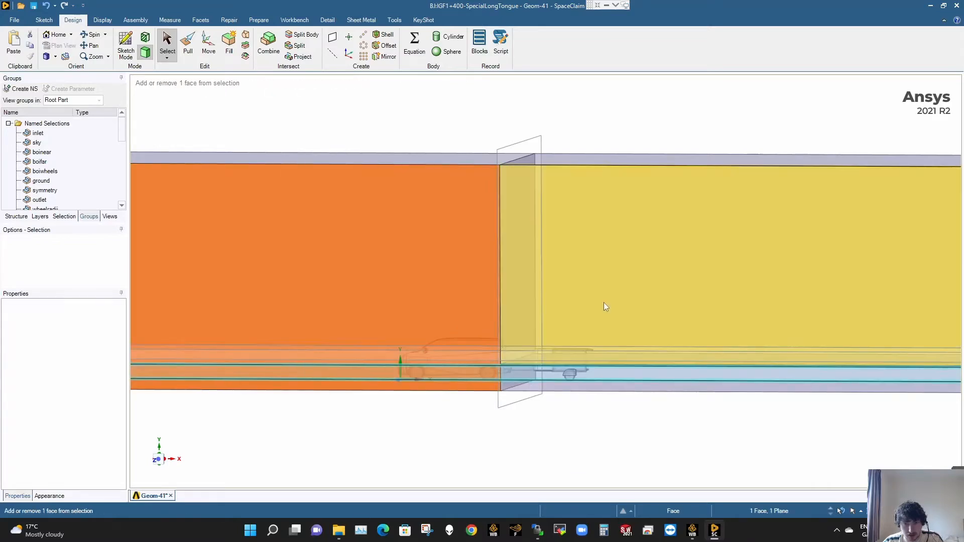
click(603, 394)
click(600, 378)
ctrl+click(563, 341)
ctrl+click(336, 272)
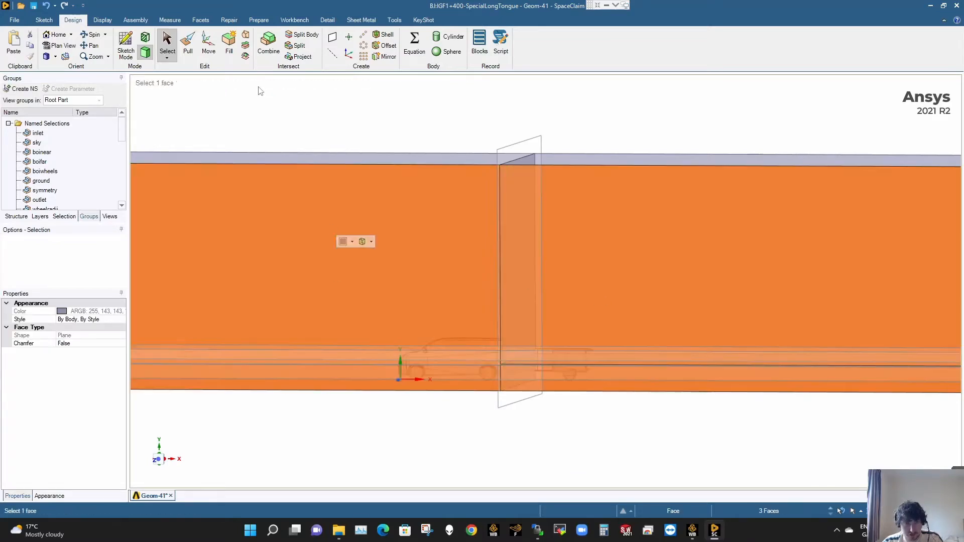
click(443, 125)
- Combine the van-side, upper trailer-side and lower trailer-side enclosure bodies
click(431, 206)
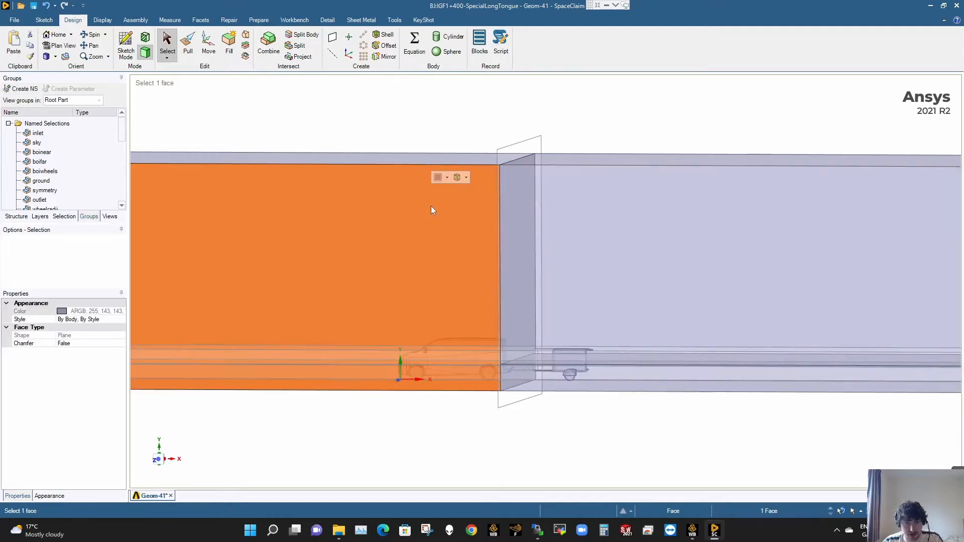
ctrl+click(564, 196)
ctrl+click(617, 378)
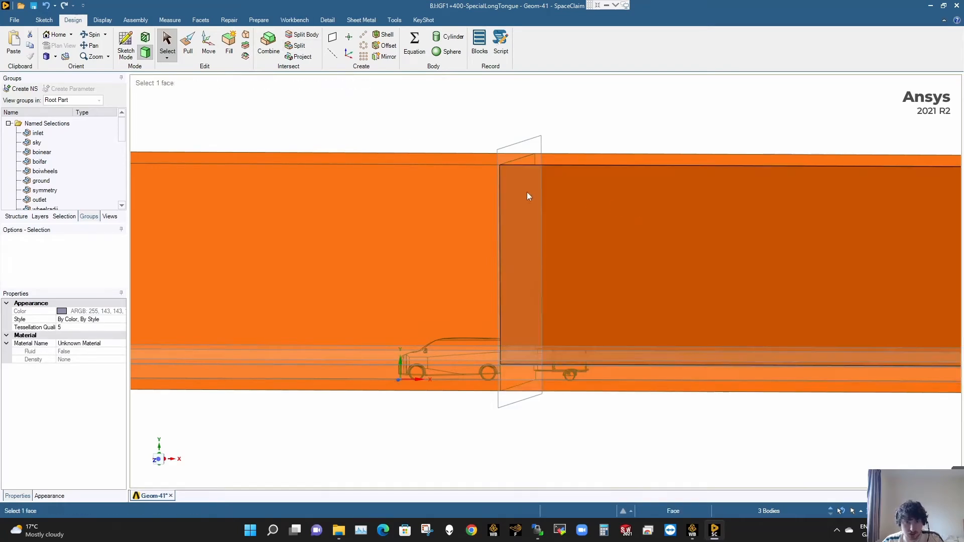
click(275, 42)
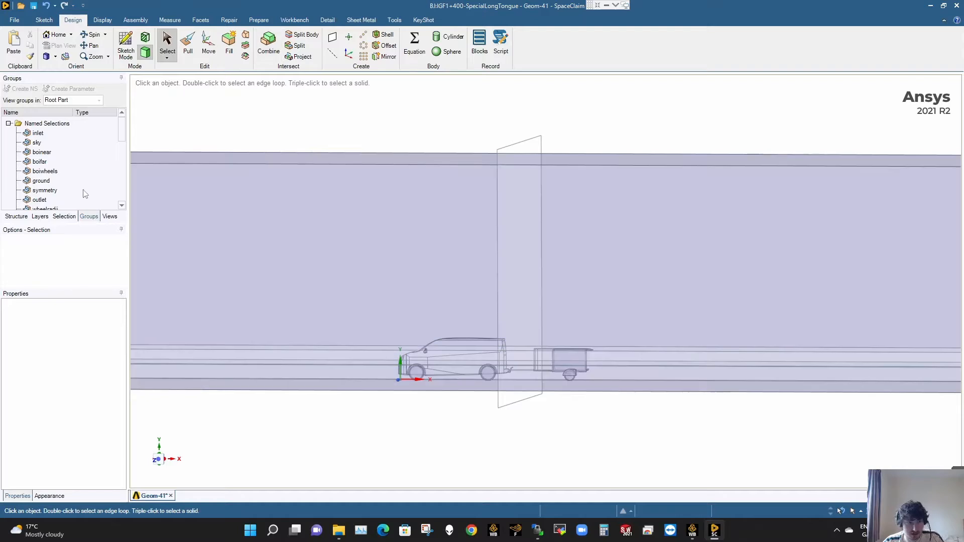
- Identify the leftover body Enclosure11 near the trailer's tongue and combine it with Enclosure1
click(15, 217)
click(64, 193)
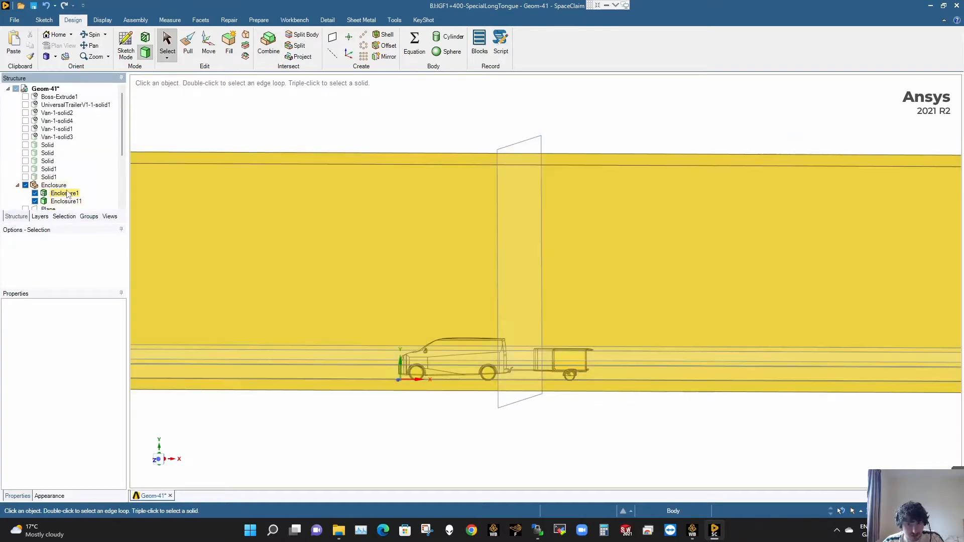
click(67, 202)
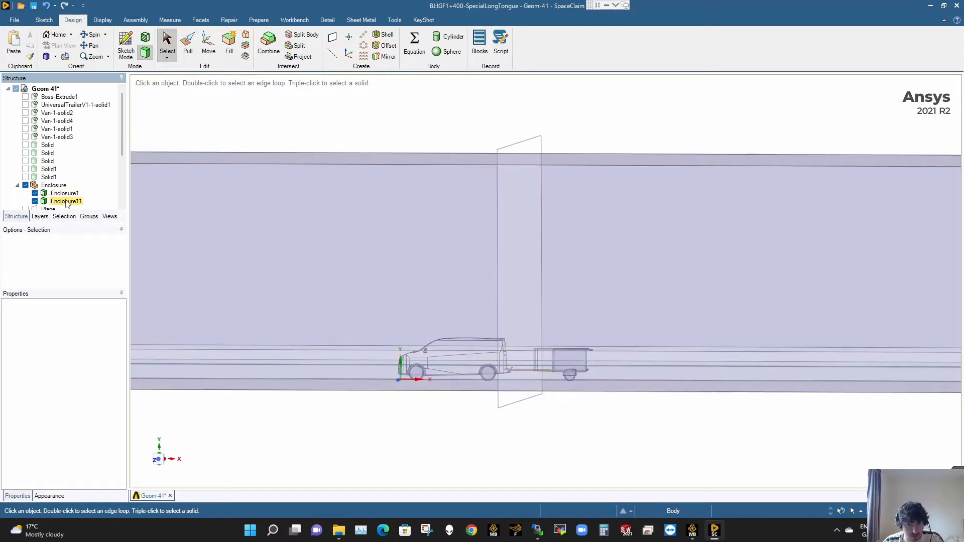
click(547, 372)
scroll(548, 372, up, 3)
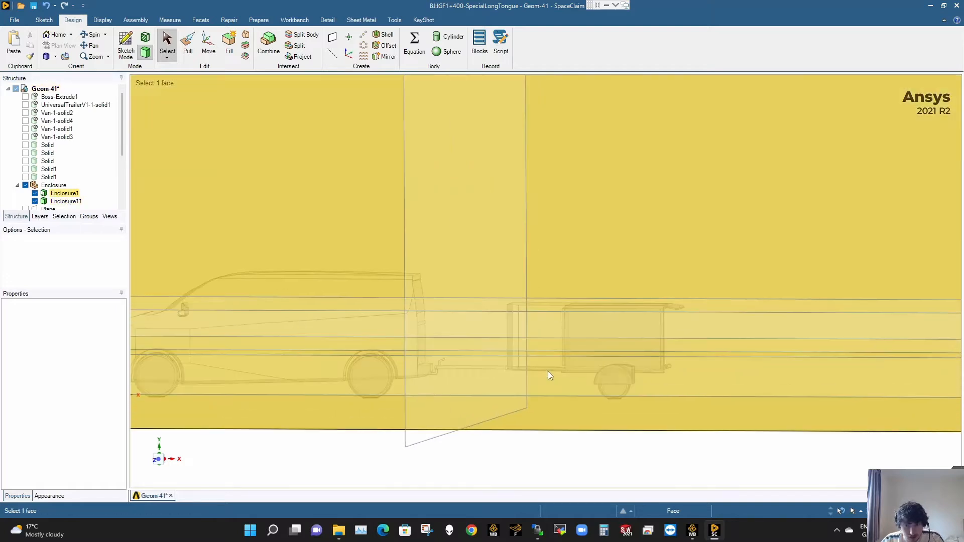
scroll(548, 372, up, 3)
click(91, 210)
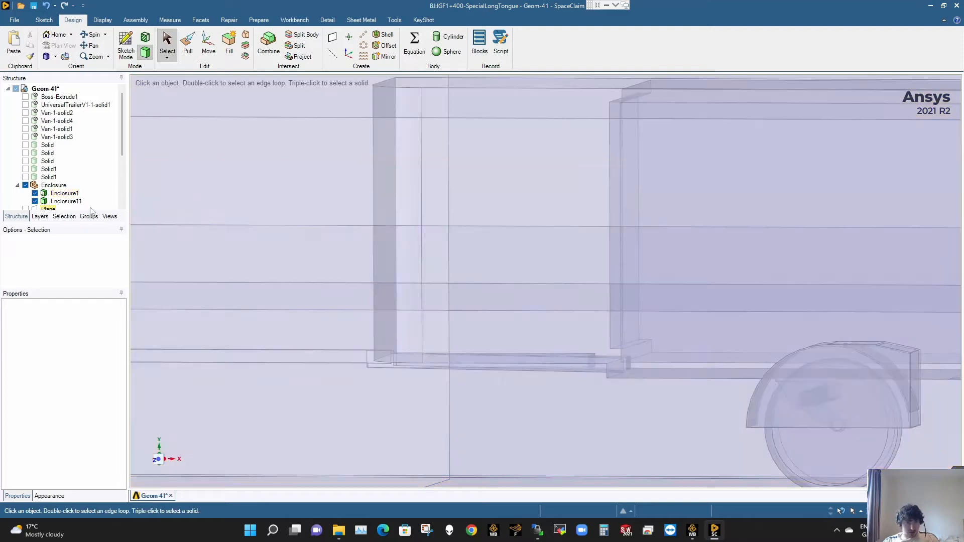
ctrl+click(65, 194)
ctrl+click(66, 202)
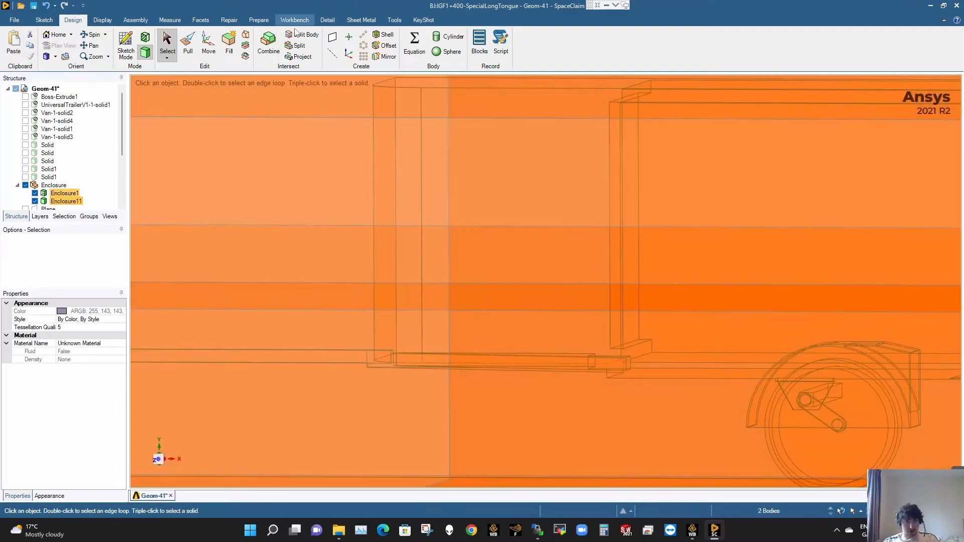
click(269, 43)
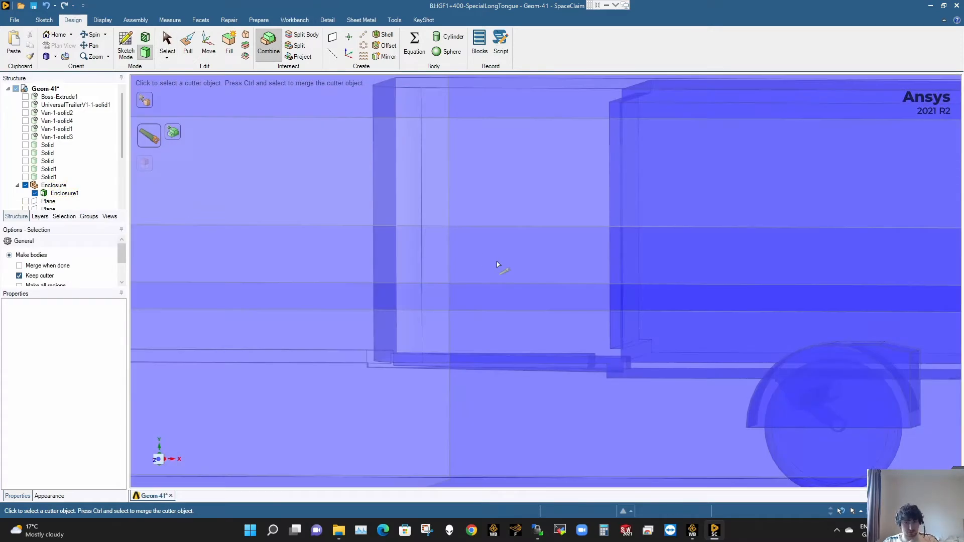
- Undo the enclosure combines and the van-side top-face pull, back to the lowered upper trailer-side body
key(Escape)
scroll(492, 250, down, 5)
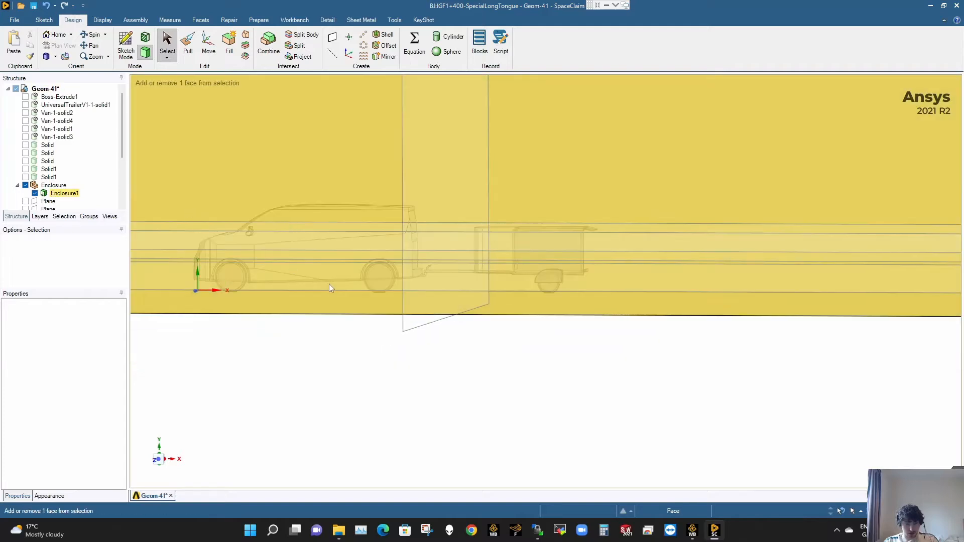
key(ctrl+z)
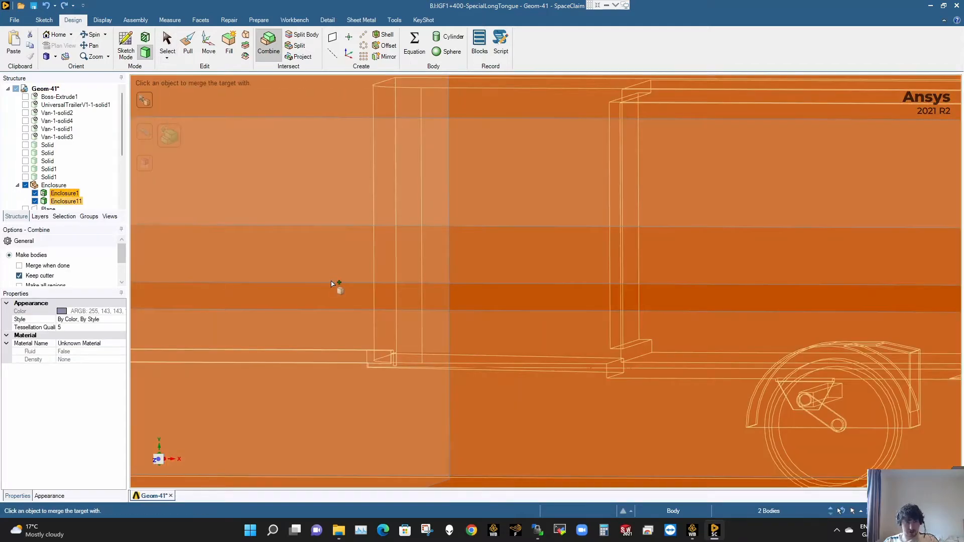
click(332, 284)
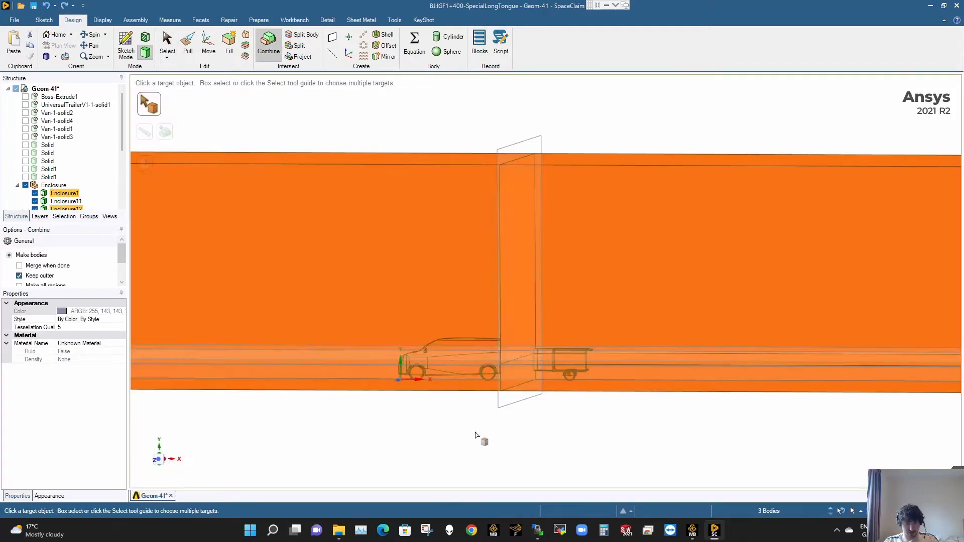
key(ctrl+z)
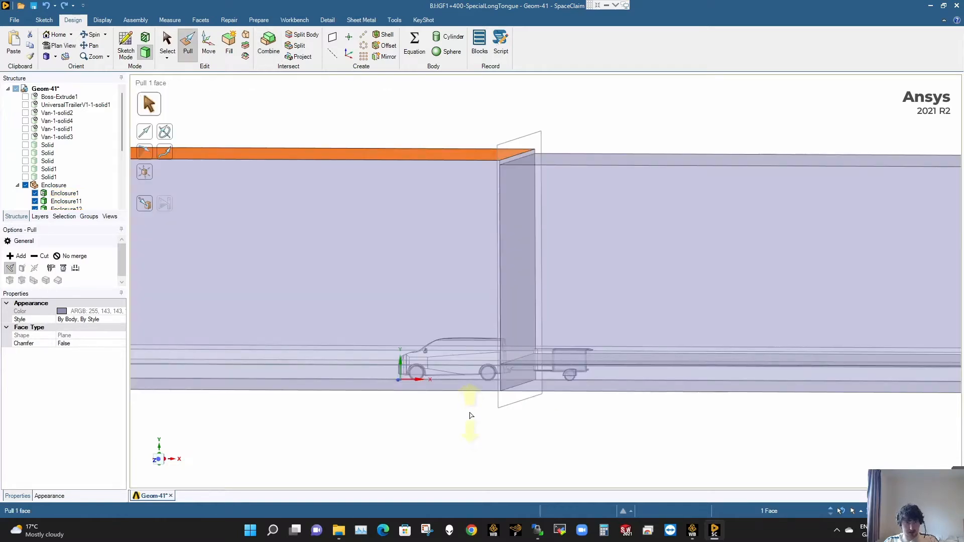
click(471, 416)
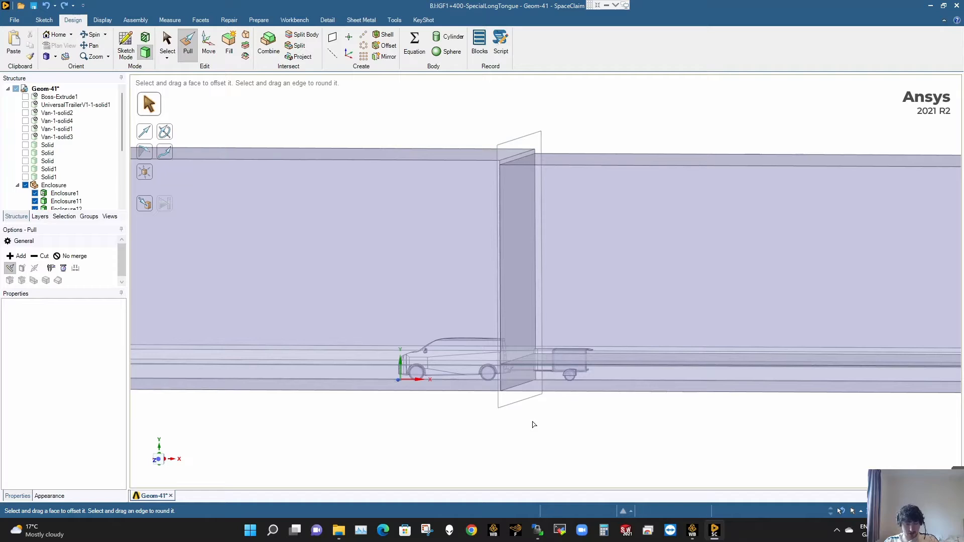
key(ctrl+z)
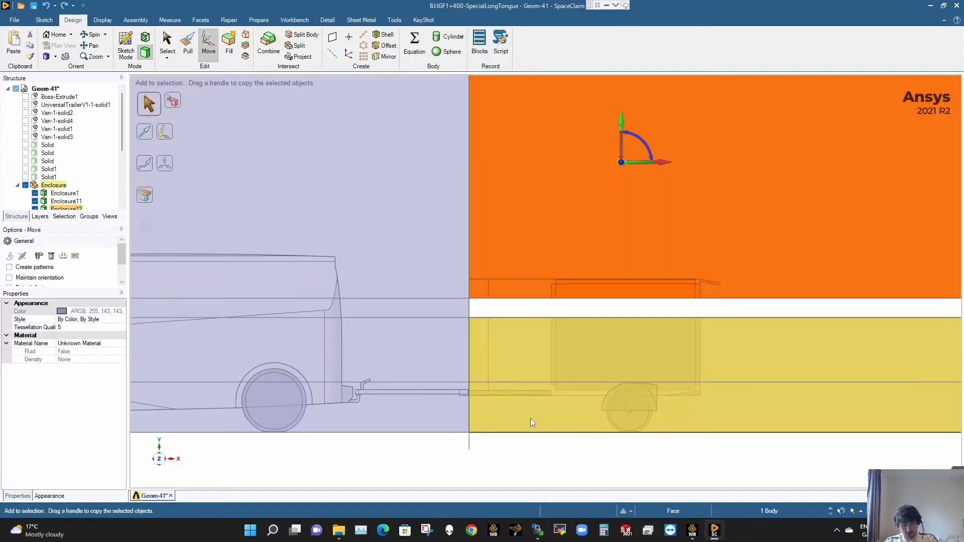
click(519, 455)
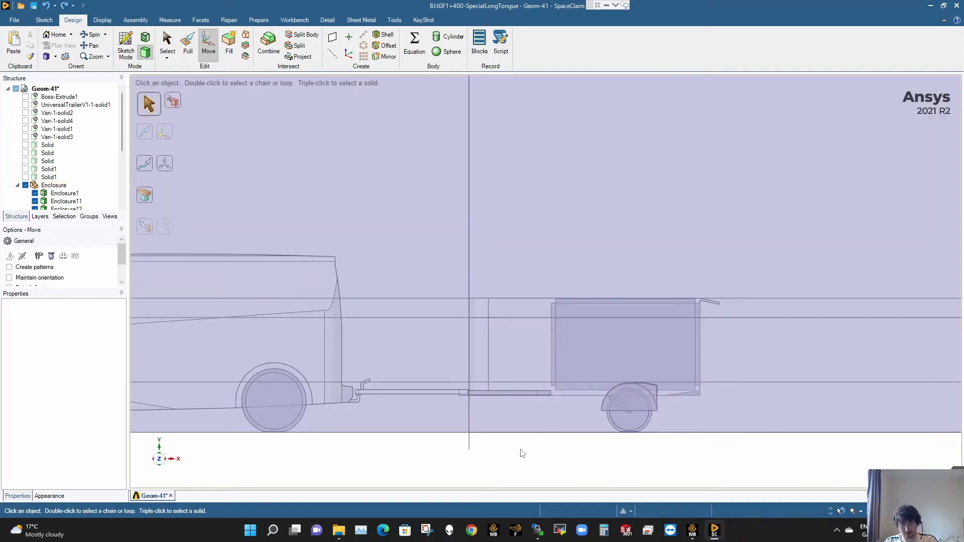
- Pull the van-side enclosure part's top face up to the trailer-side part's top face using the Up To option
scroll(514, 301, down, 5)
middle_drag(508, 244, 508, 201)
scroll(543, 106, up, 3)
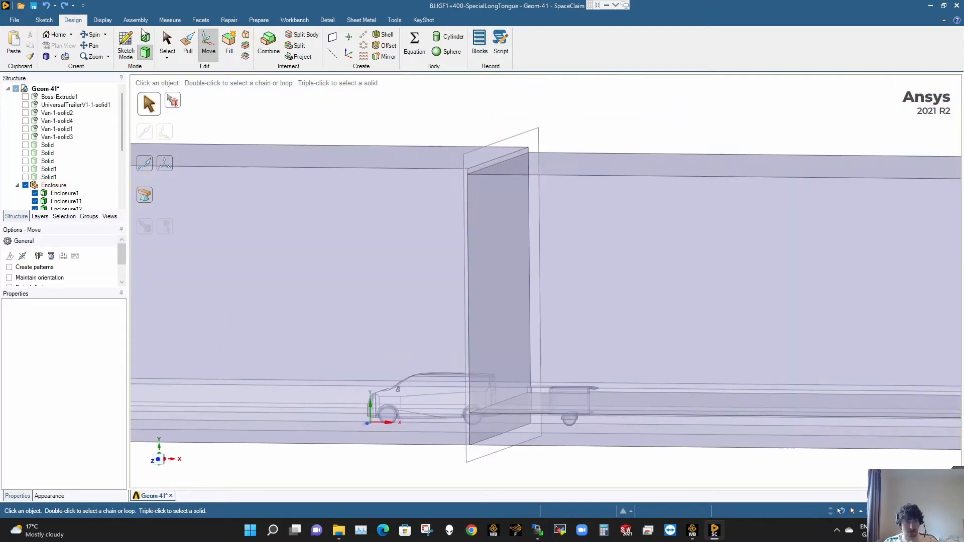
click(188, 47)
click(394, 165)
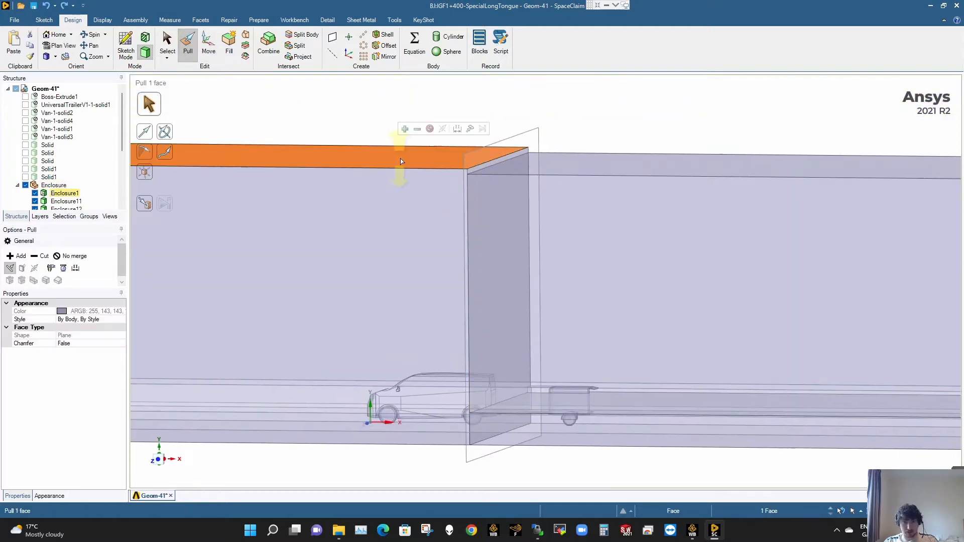
click(458, 129)
click(470, 129)
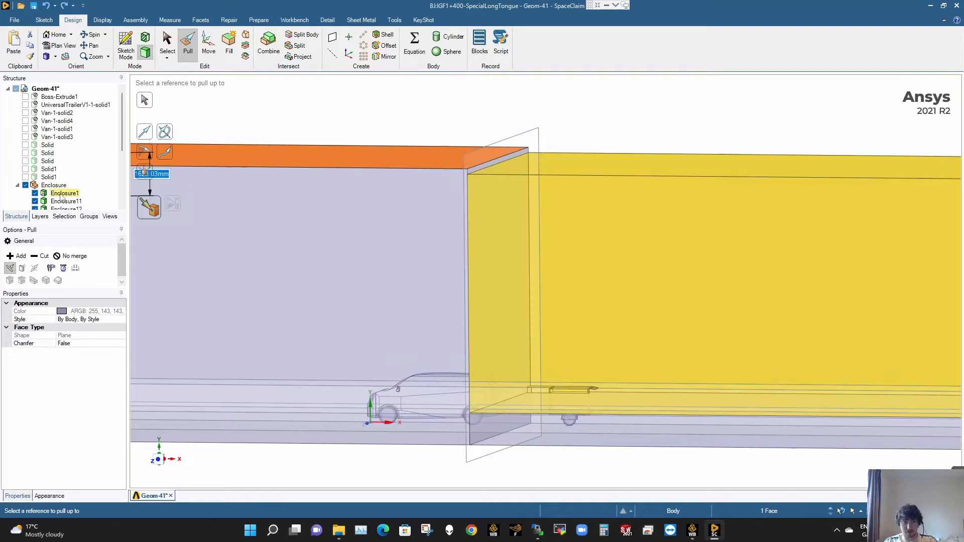
click(606, 168)
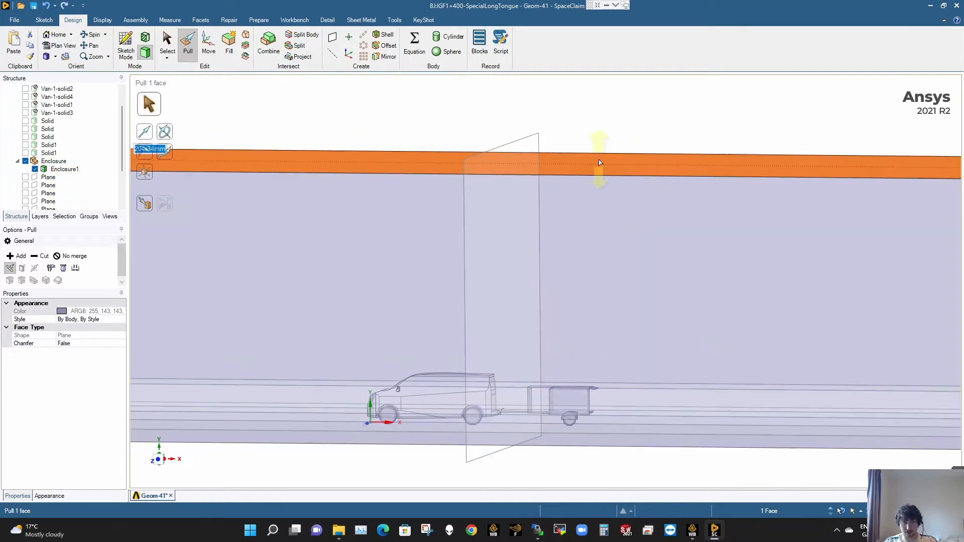
key(Escape)
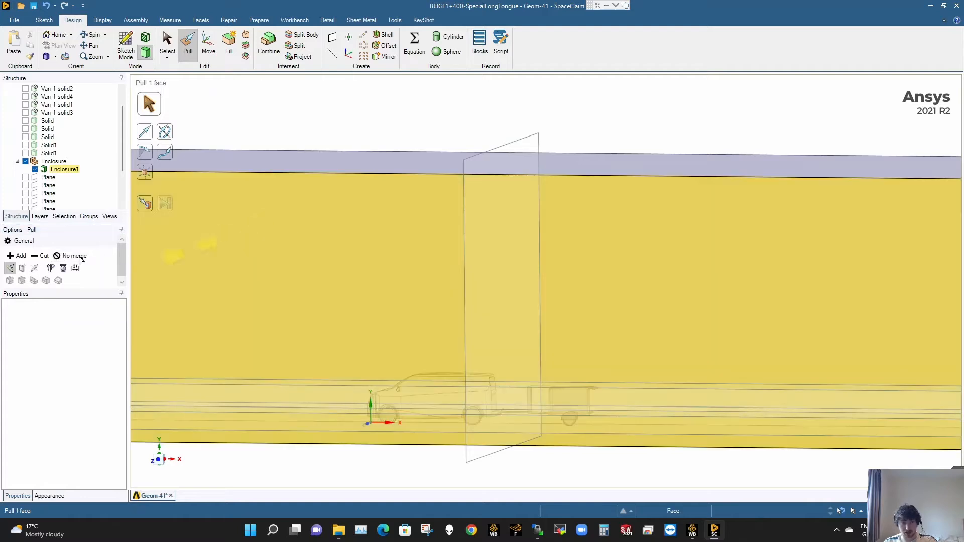
key(s)
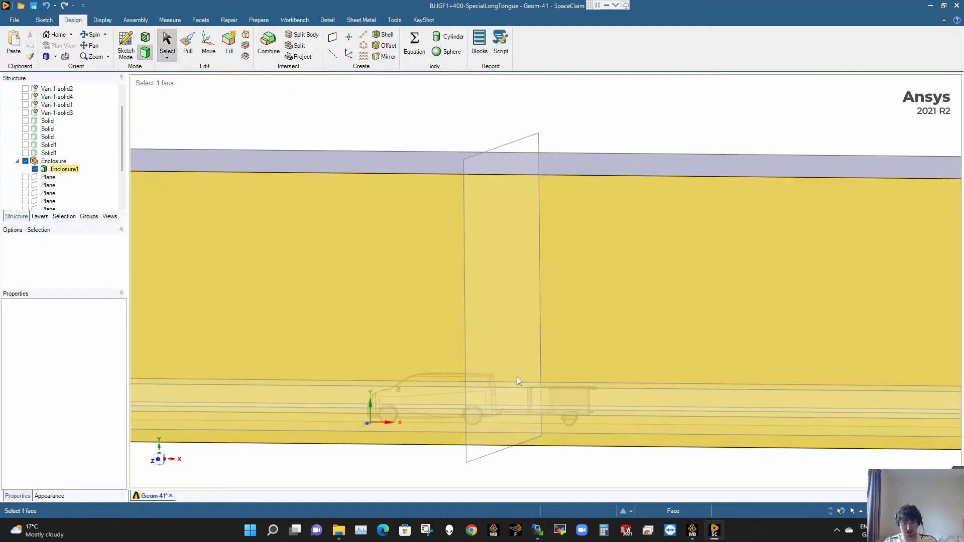
- Examine the merged enclosure around the van, the trailer and its tongue
scroll(547, 404, up, 5)
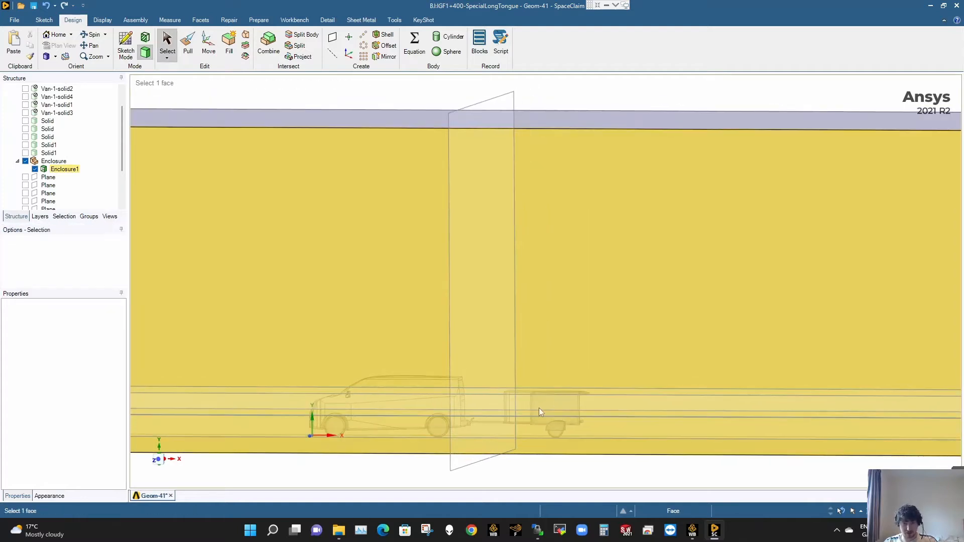
scroll(532, 407, up, 3)
shift+middle_drag(532, 406, 640, 301)
scroll(550, 326, down, 3)
mouse_move(547, 325)
middle_down()
mouse_move(539, 321)
mouse_move(556, 331)
middle_up()
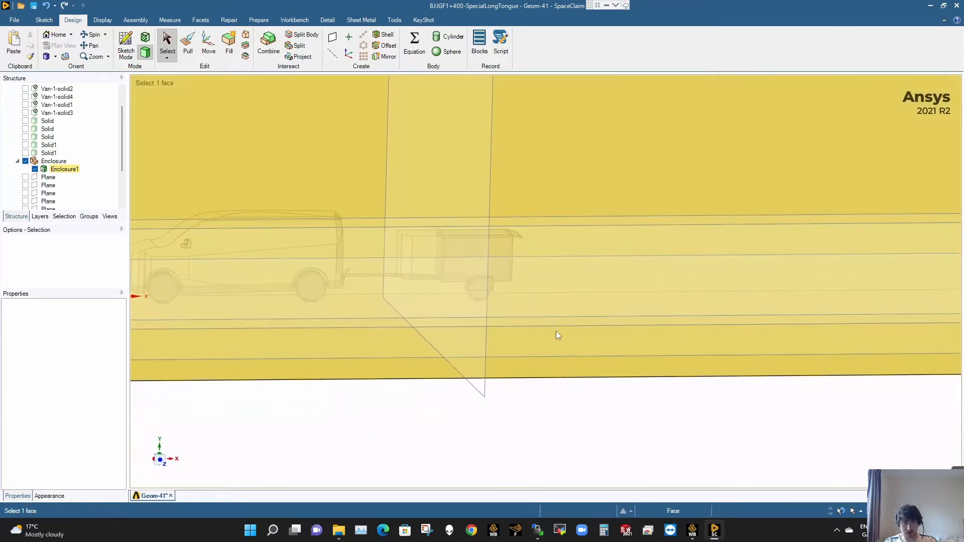
scroll(555, 330, down, 3)
middle_drag(447, 296, 471, 230)
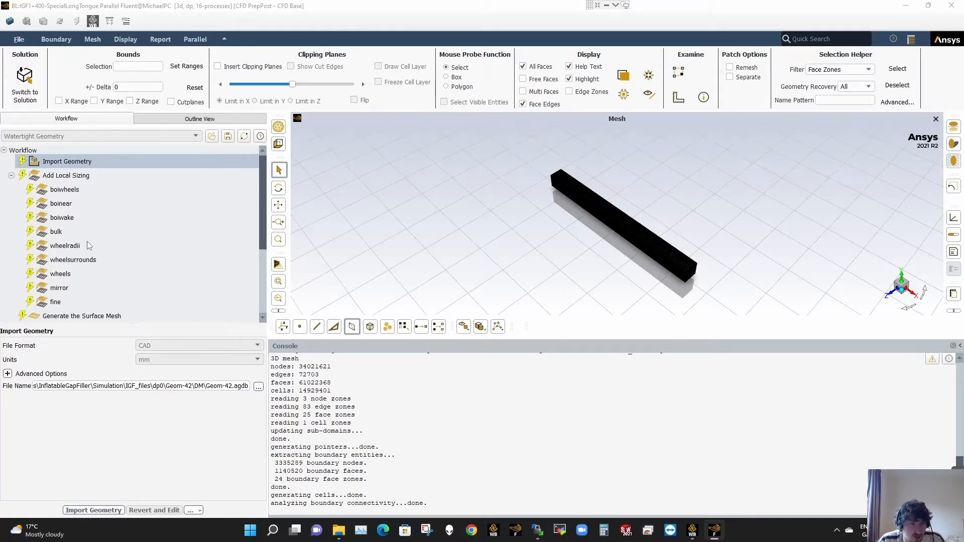
- Switch to the IGF1+400-SpecialLongTongue Fluent meshing session and import the CAD geometry Geom-42.agdb in mm
click(714, 528)
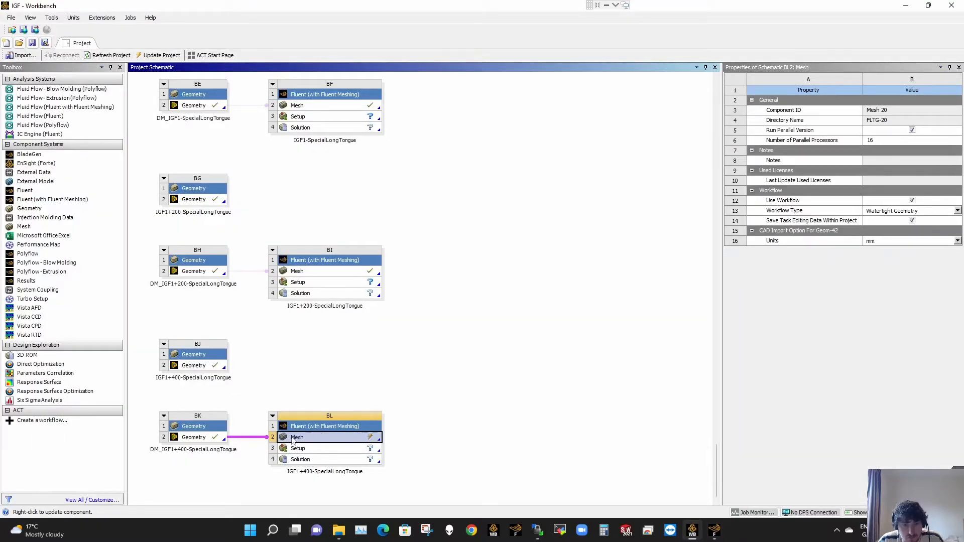
click(715, 528)
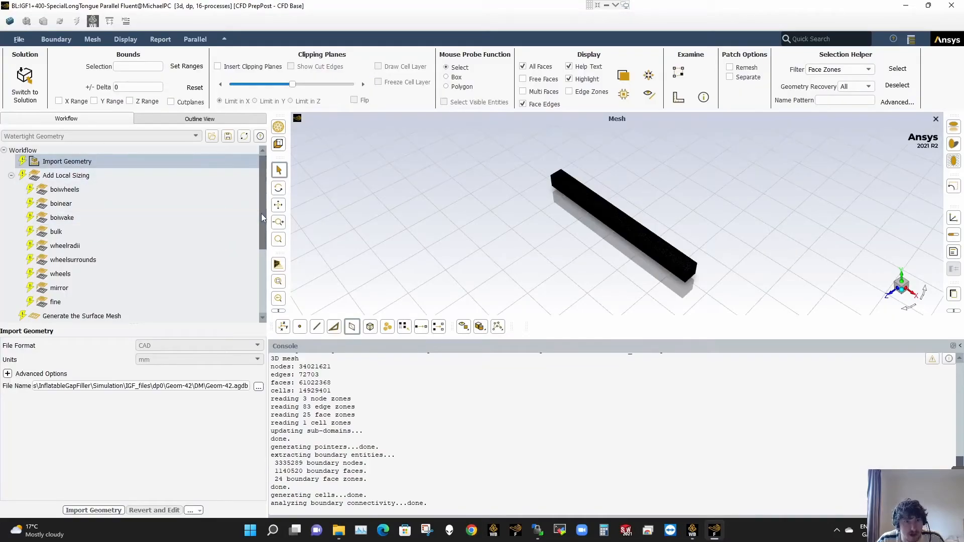
drag(261, 214, 261, 233)
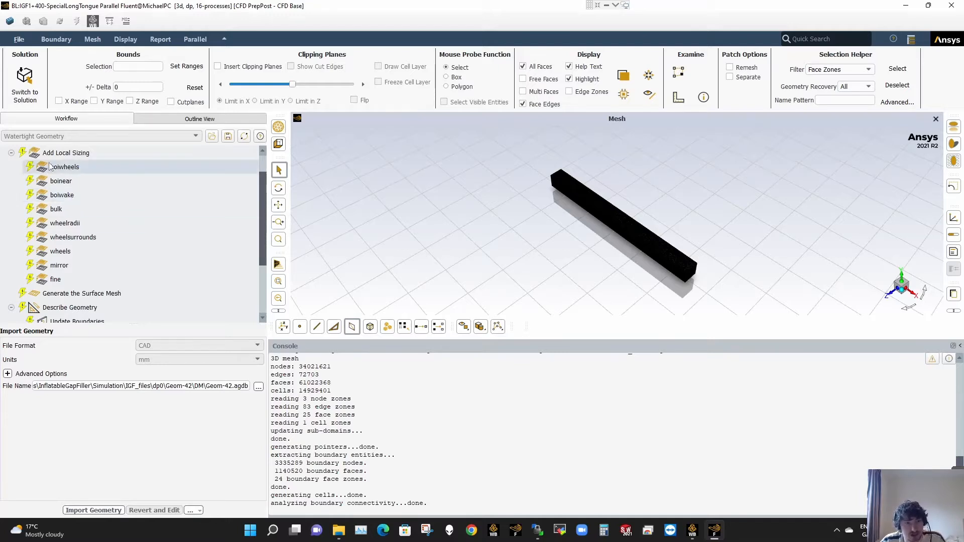
drag(261, 220, 258, 174)
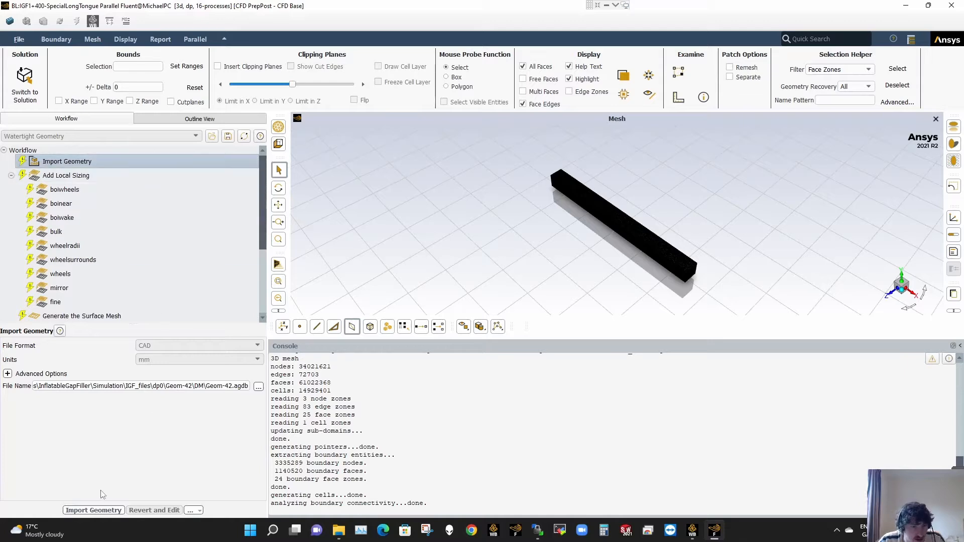
click(94, 511)
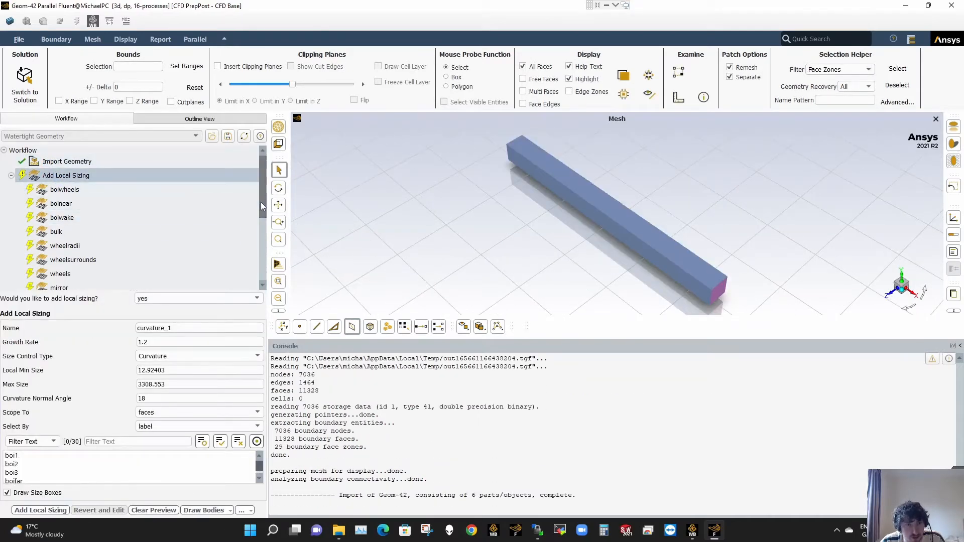
- Review the boiwheels and wheelradii local sizing settings, including the boi1, boi2 and boi3 bodies of influence
drag(260, 201, 262, 208)
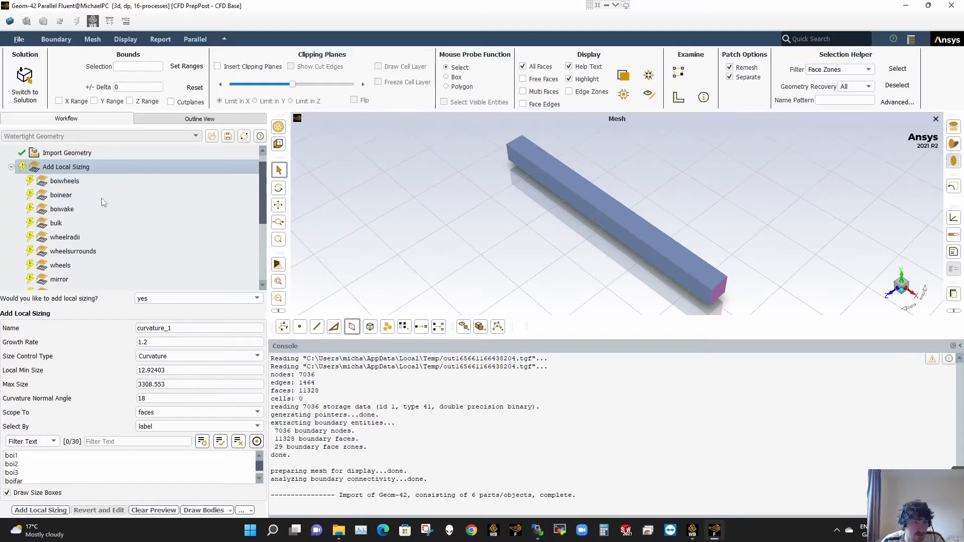
click(91, 182)
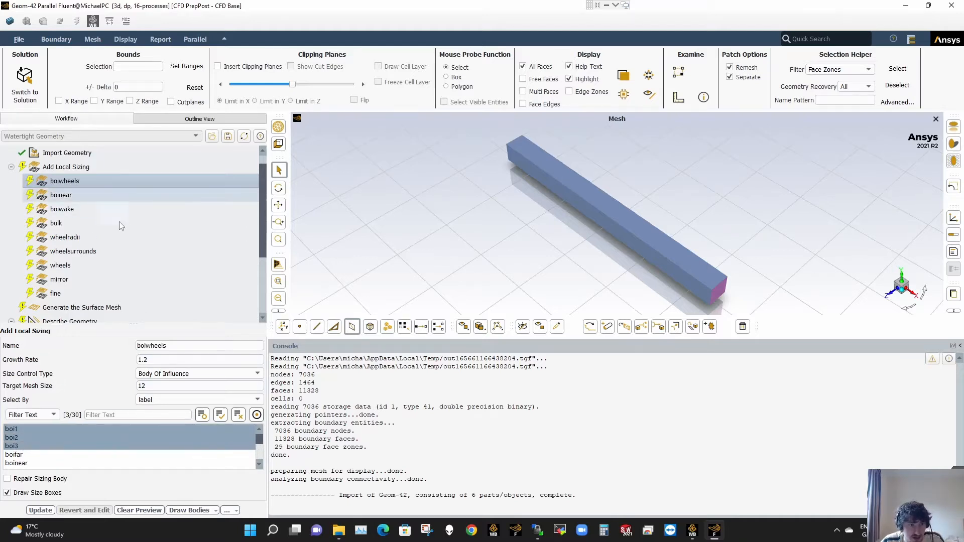
click(116, 237)
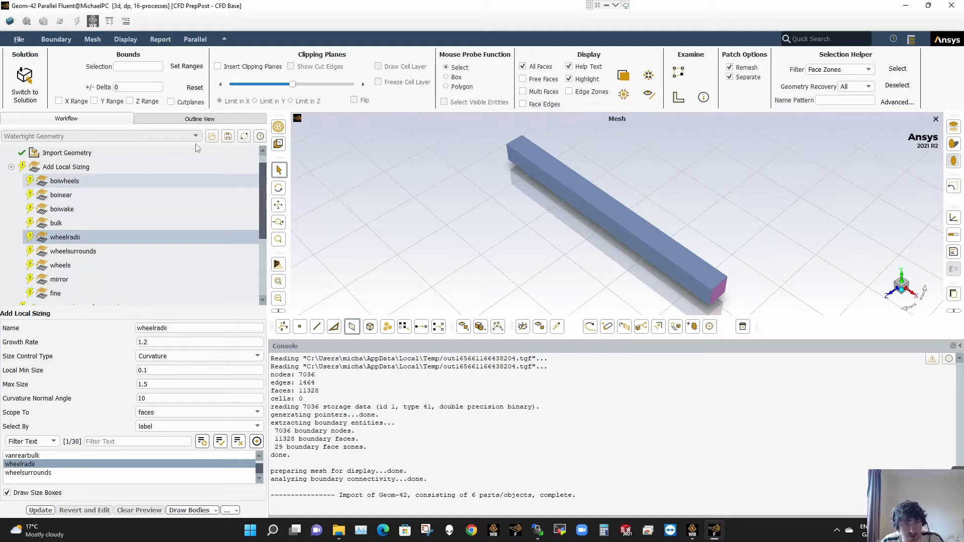
click(101, 181)
scroll(151, 447, up, 2)
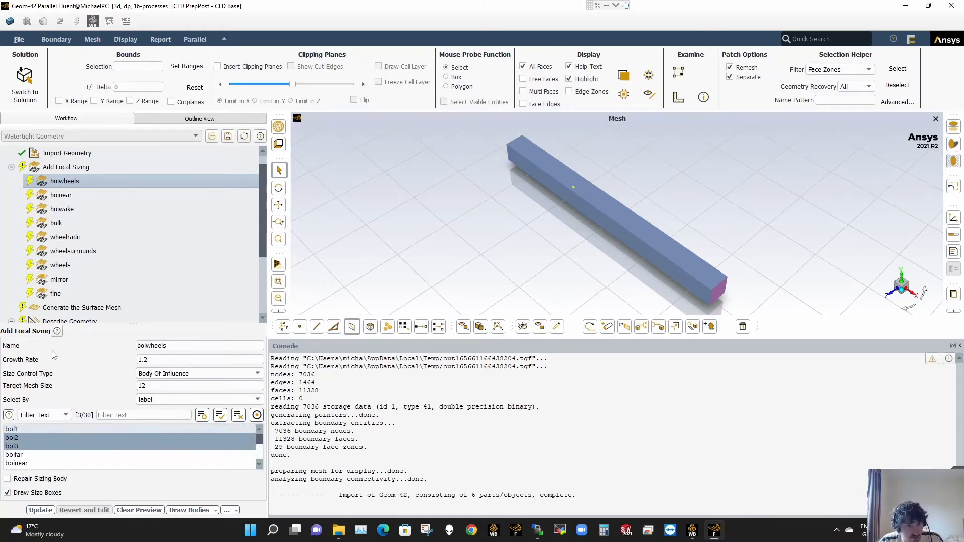
click(36, 429)
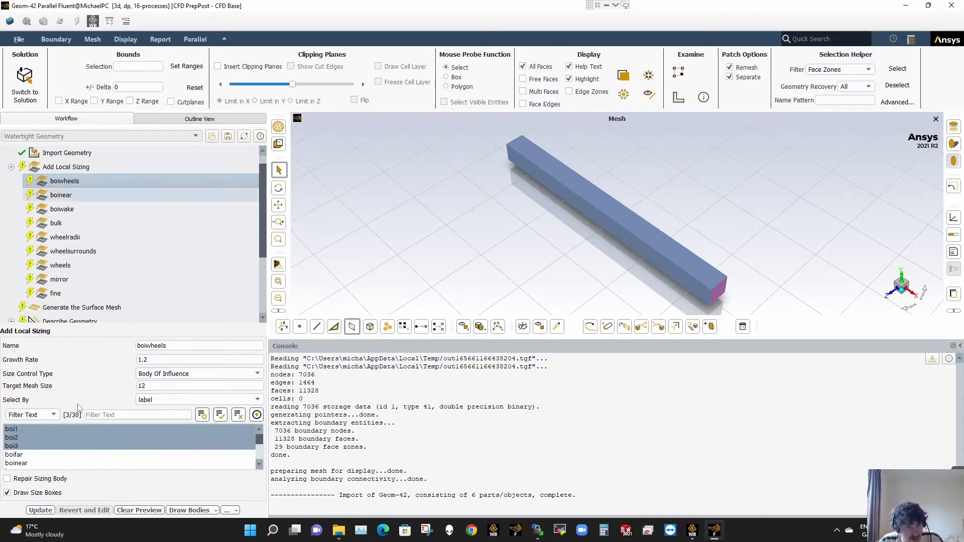
- Update the boiwheels, boinear and boiwake local sizings with their existing body-of-influence settings
click(40, 510)
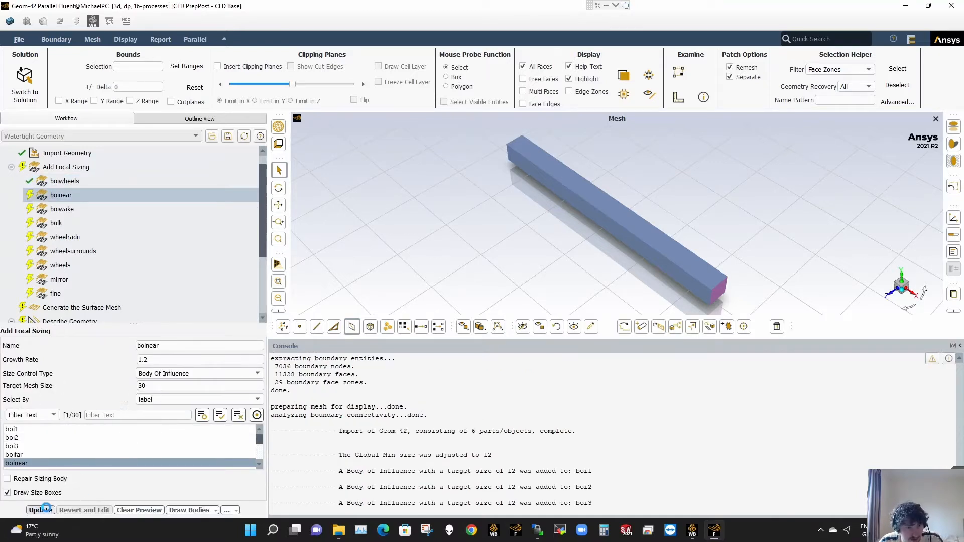
click(40, 510)
click(40, 510)
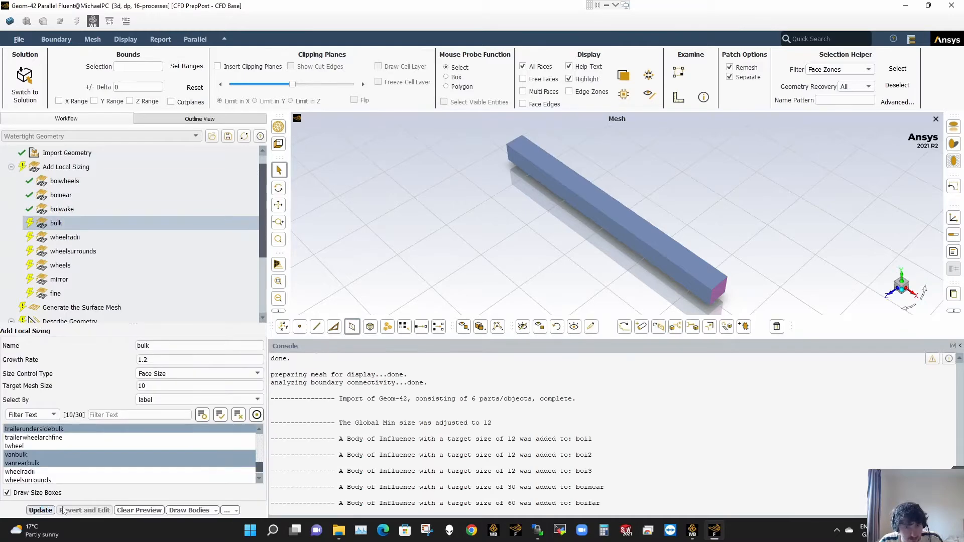
- Review the face labels assigned to the bulk sizing, such as vanbulk, vanrearbulk and trailerundersidebulk, and view the Describe Geometry settings
click(691, 533)
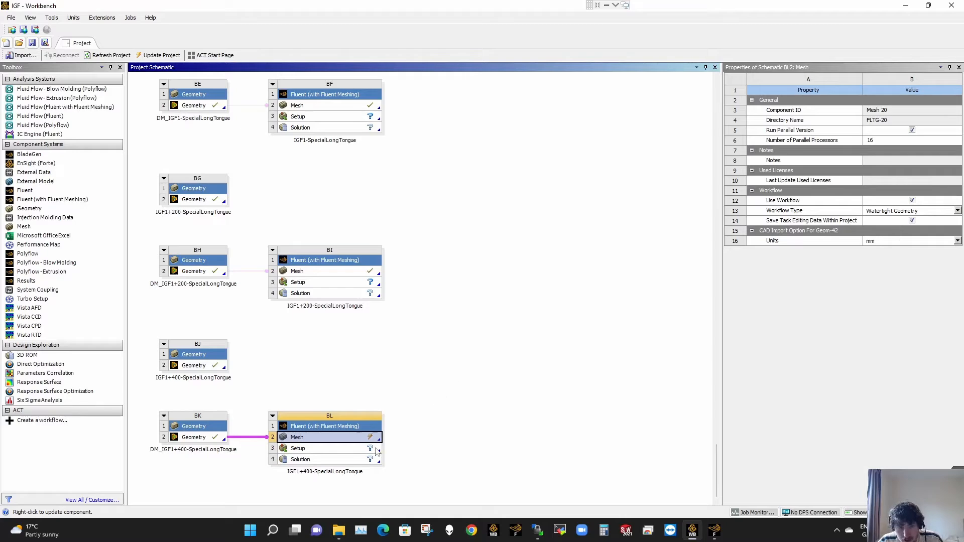
click(714, 532)
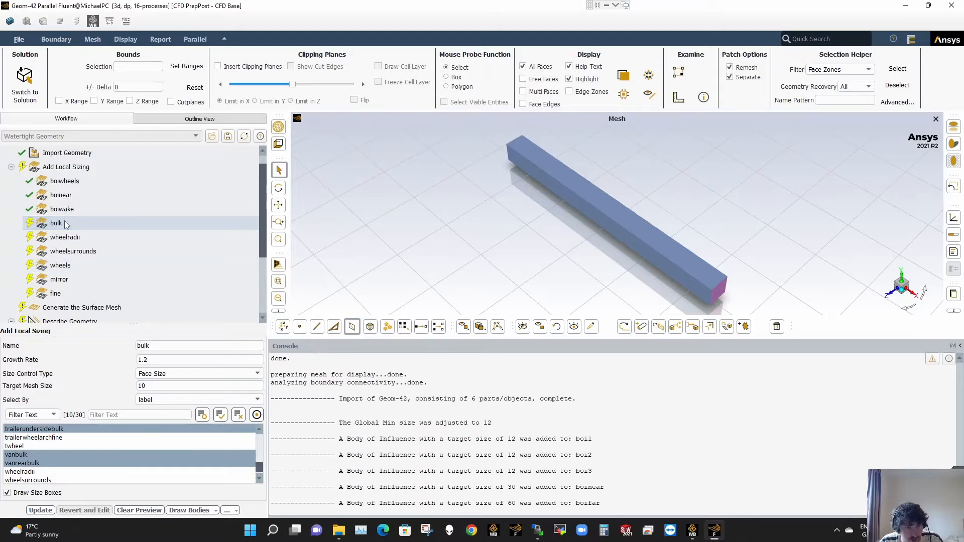
click(17, 455)
click(17, 455)
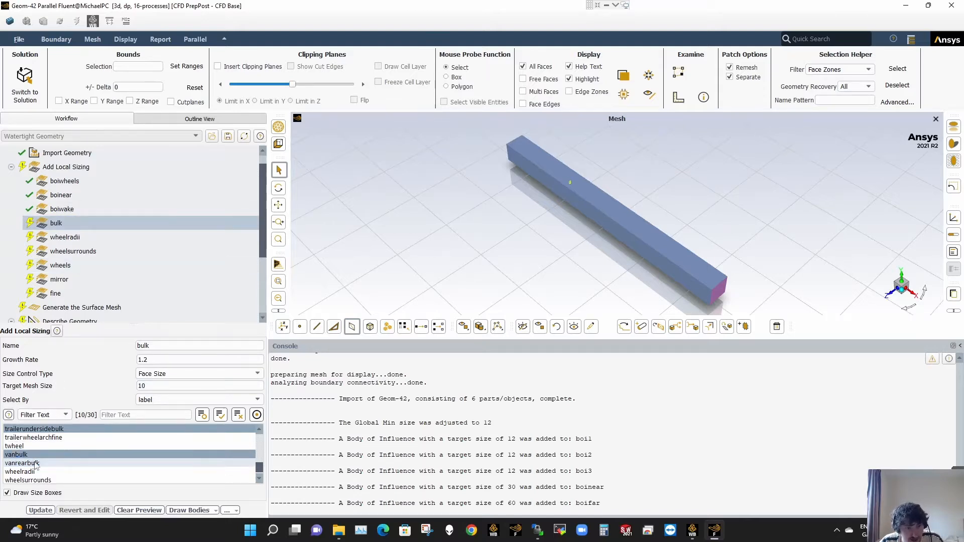
click(22, 463)
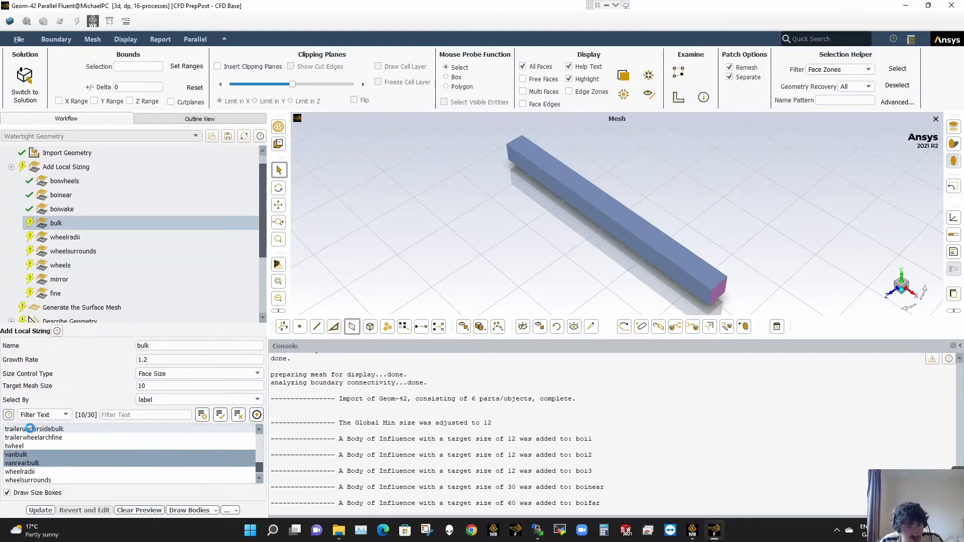
click(57, 430)
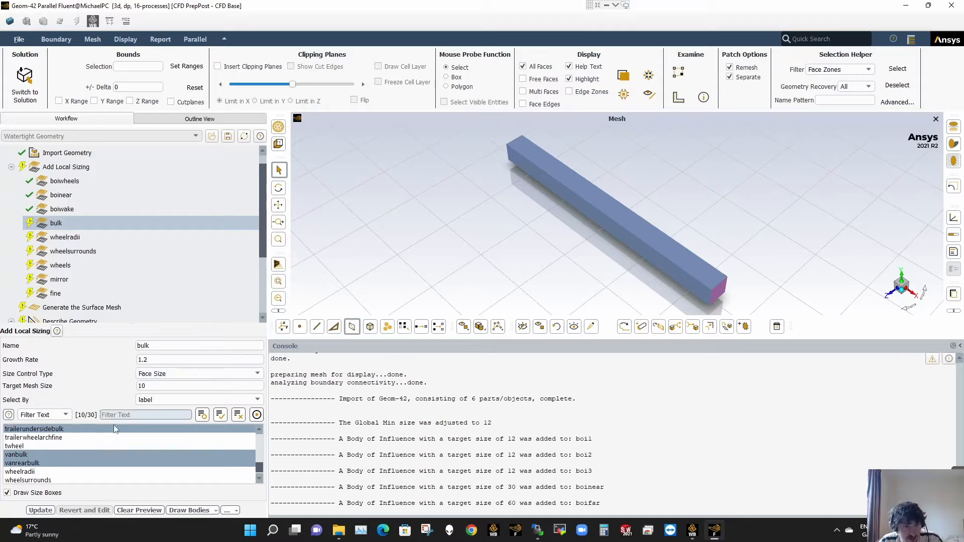
click(100, 454)
click(99, 451)
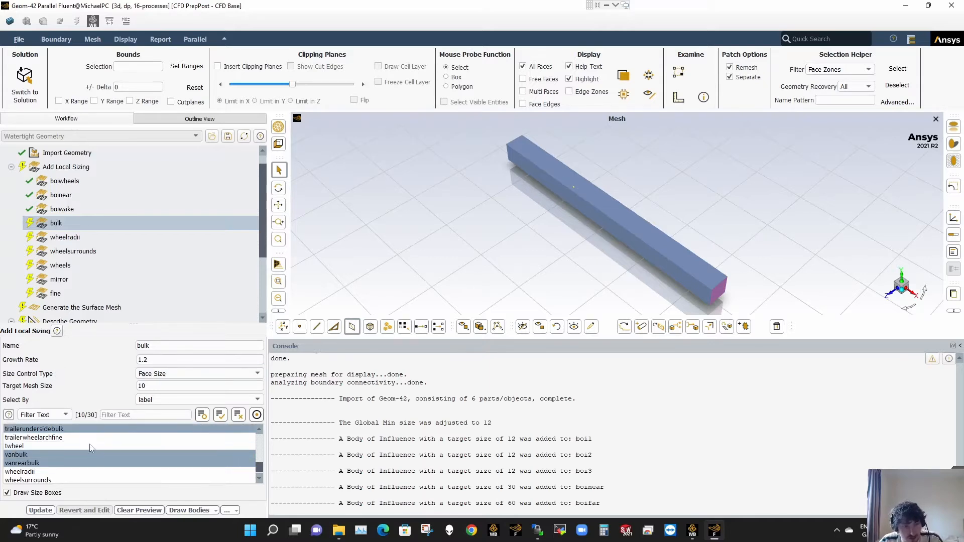
click(134, 324)
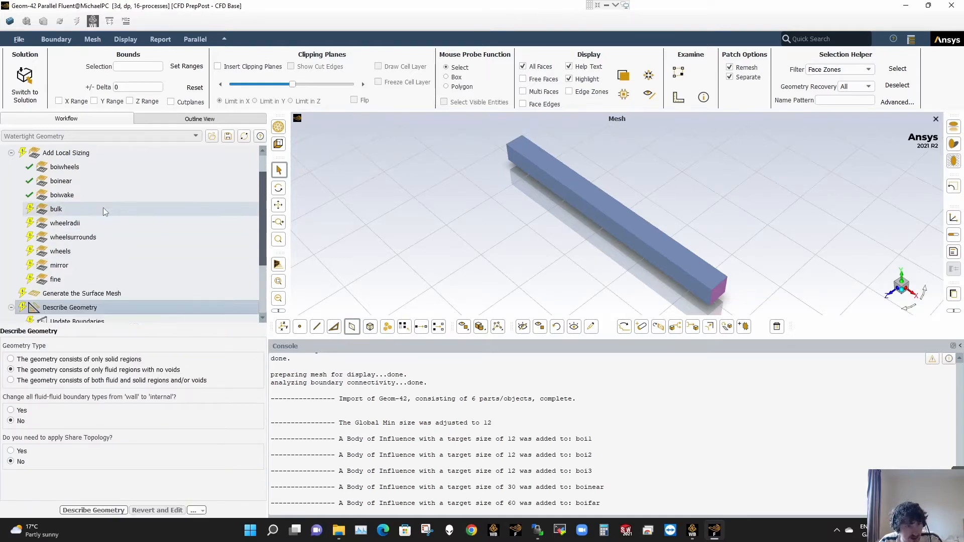
- Open the bulk local sizing and filter its face labels with *bulk* to check which ones are assigned
click(104, 208)
drag(131, 295, 130, 189)
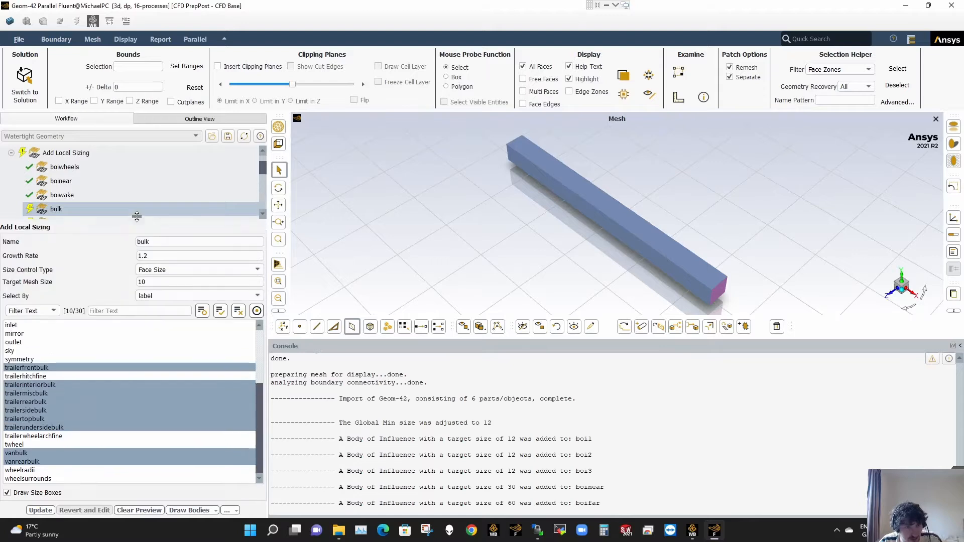
scroll(37, 336, up, 5)
scroll(39, 362, down, 3)
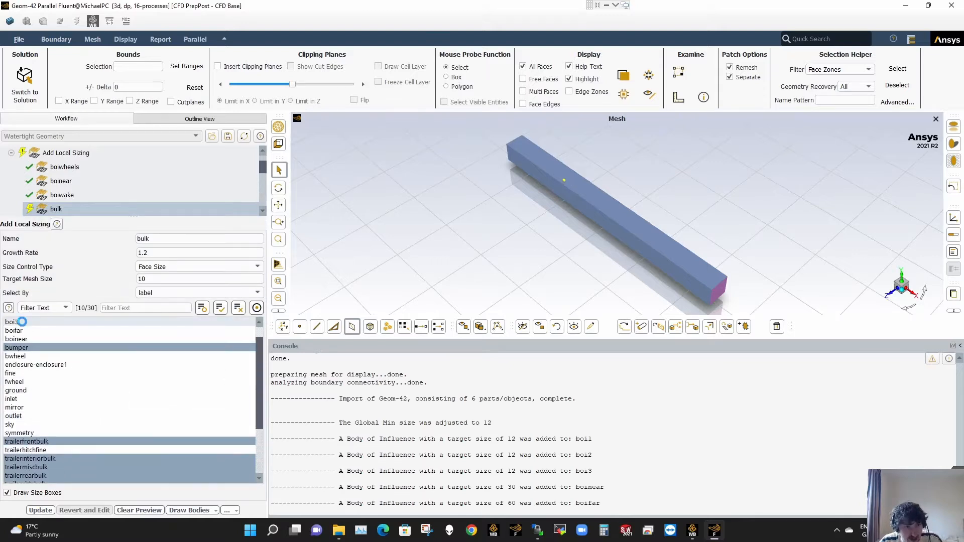
click(43, 426)
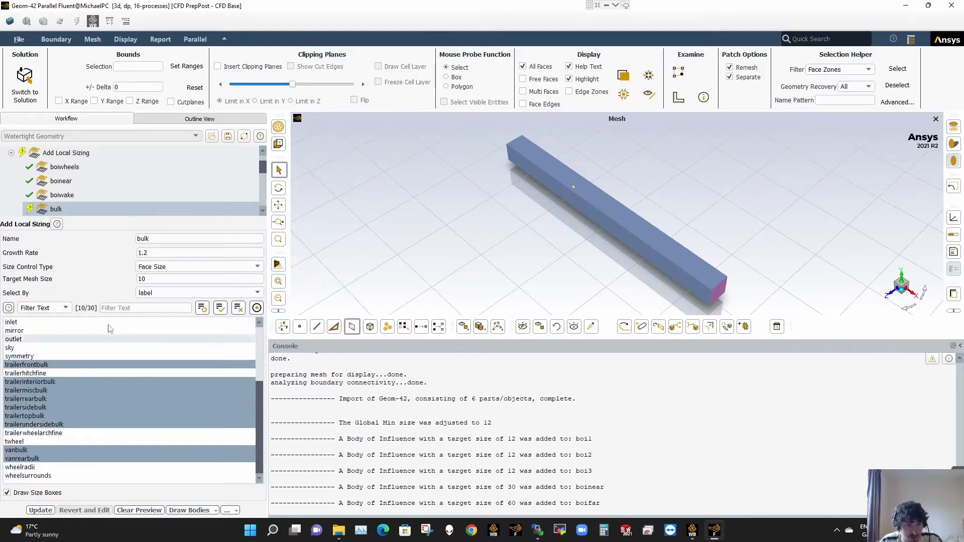
click(122, 307)
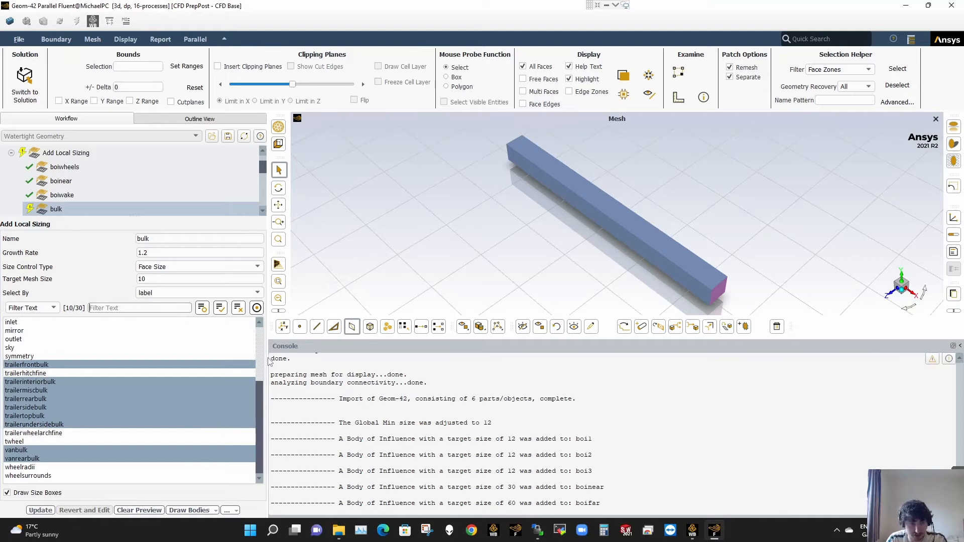
text(*)
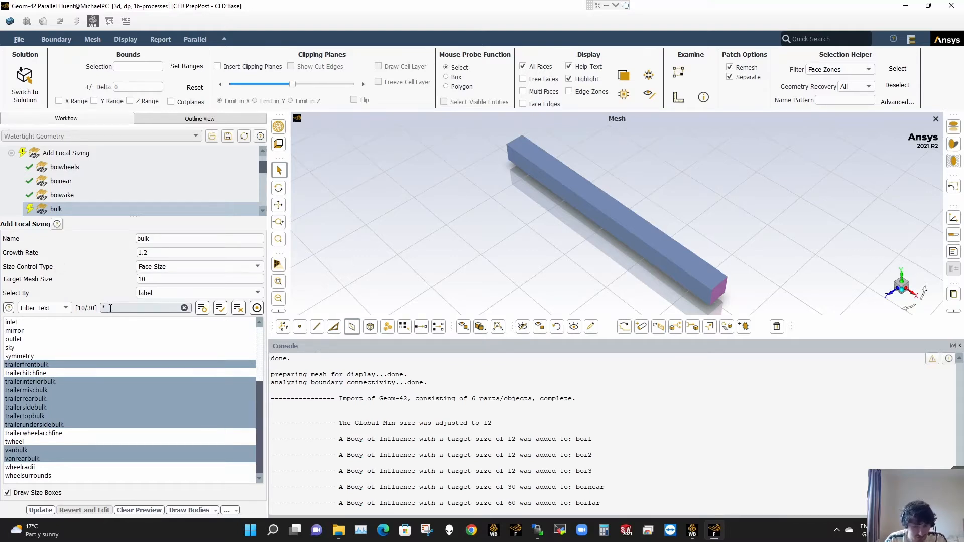
text(bulk*)
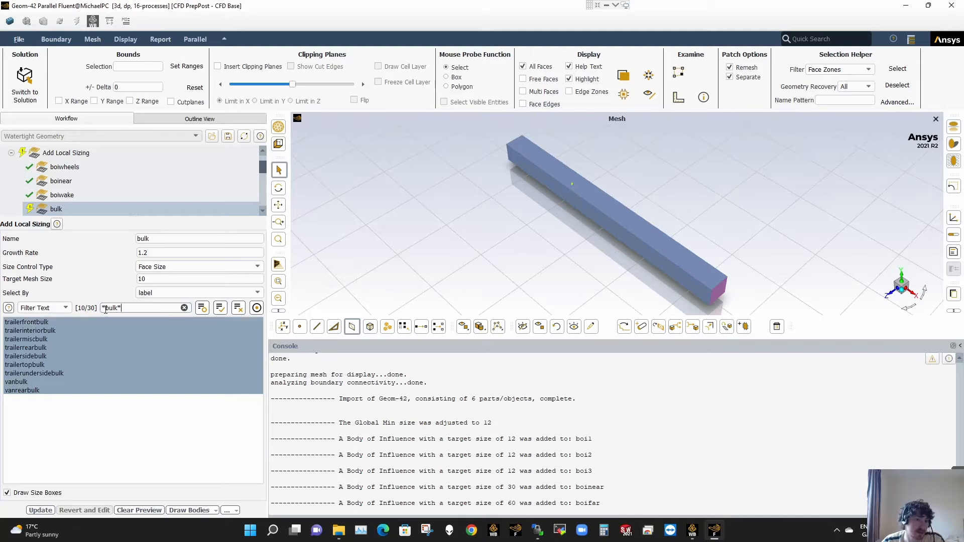
- Check the available filter modes for the bulk label list, keeping Filter Text instead of Use WildCard
drag(106, 309, 117, 309)
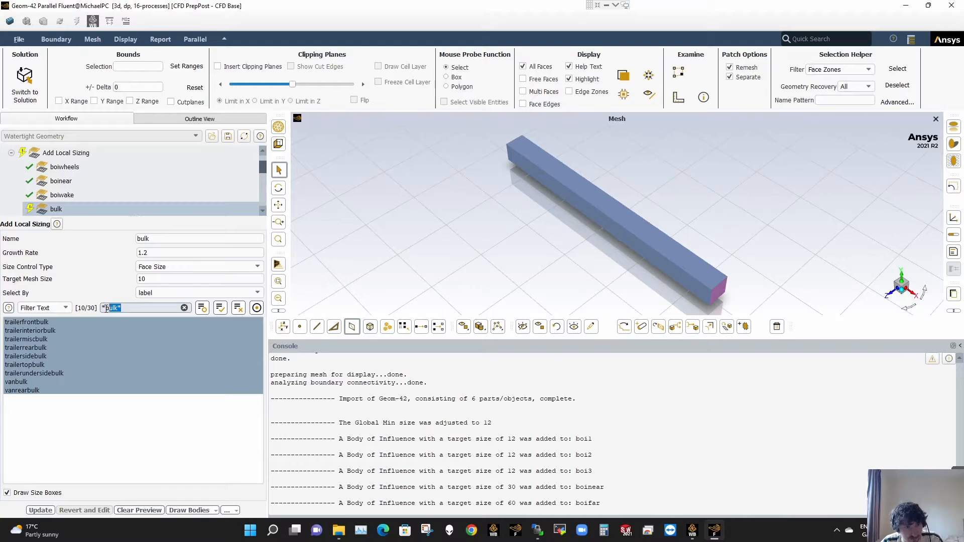
drag(101, 308, 161, 310)
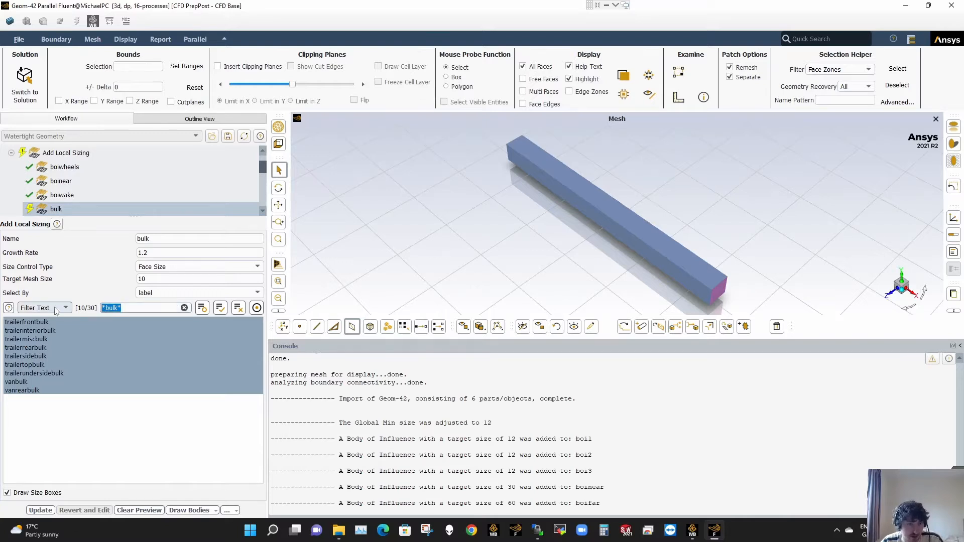
click(33, 305)
click(33, 305)
click(43, 312)
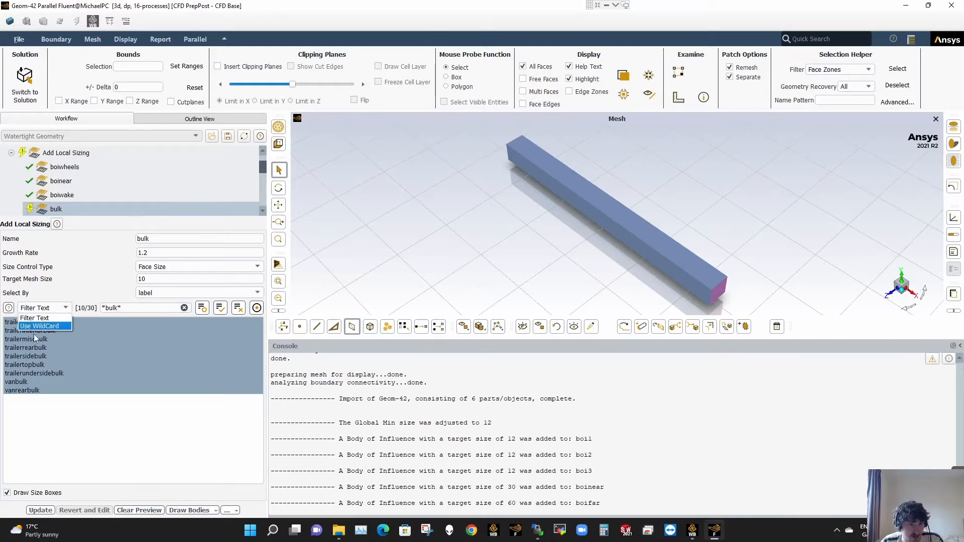
click(48, 317)
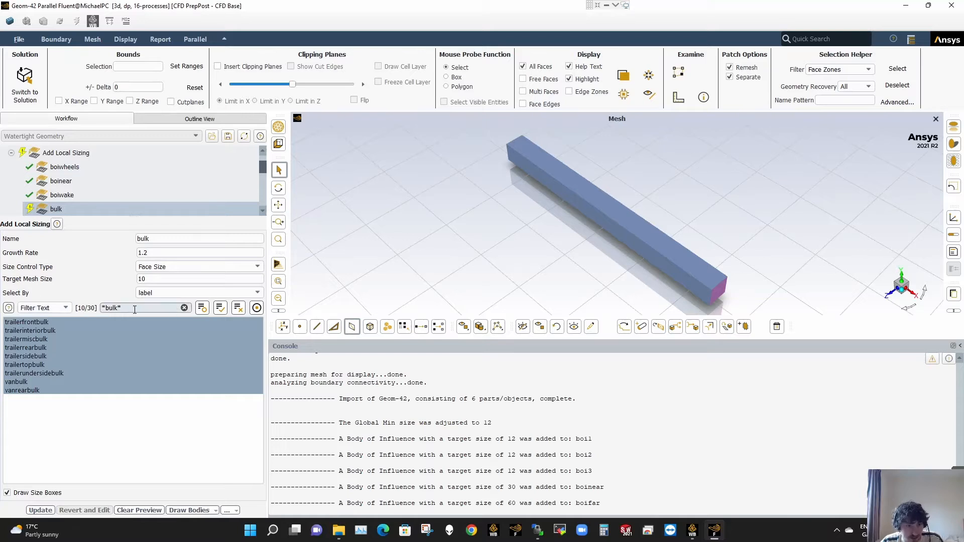
- Clear the label filter and update the bulk, wheelradii and wheelsurrounds local sizings with their existing settings
click(184, 308)
click(48, 510)
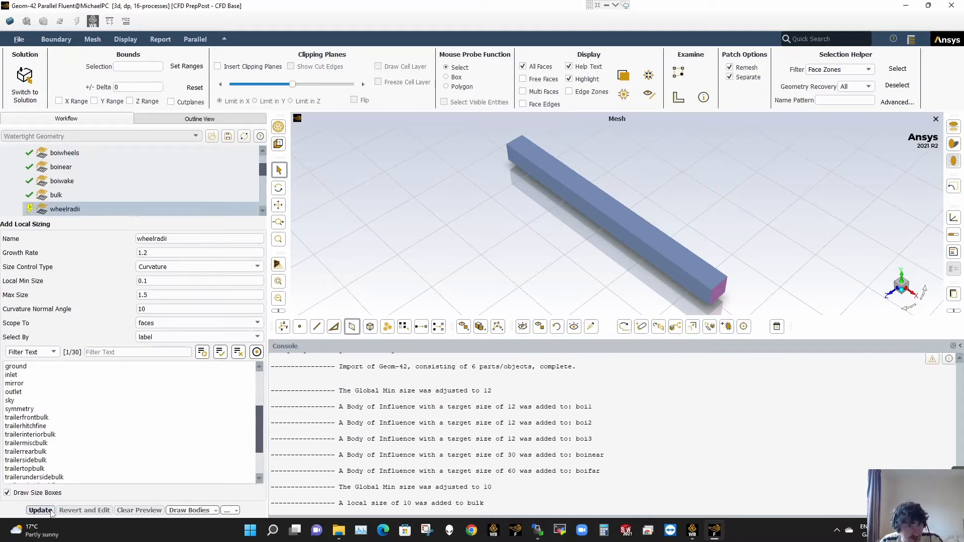
click(49, 510)
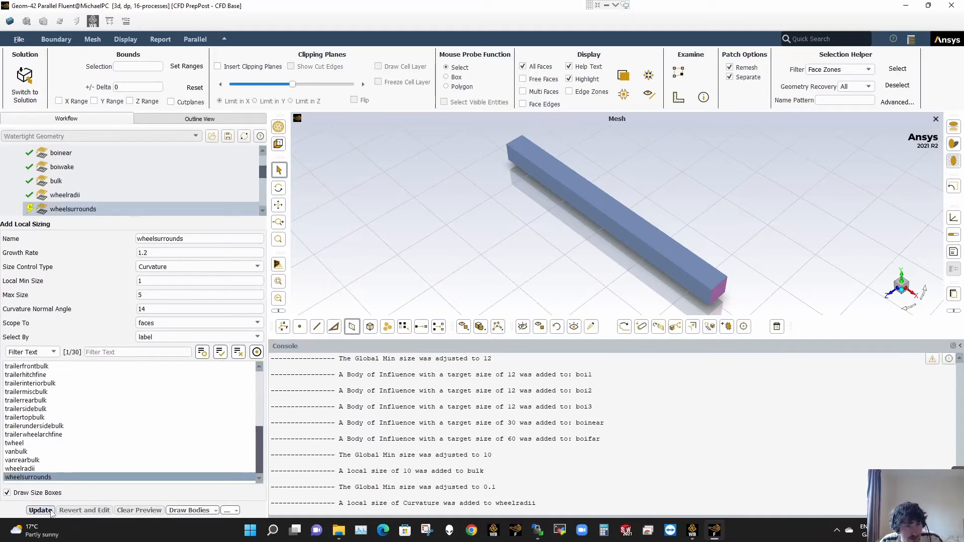
click(40, 510)
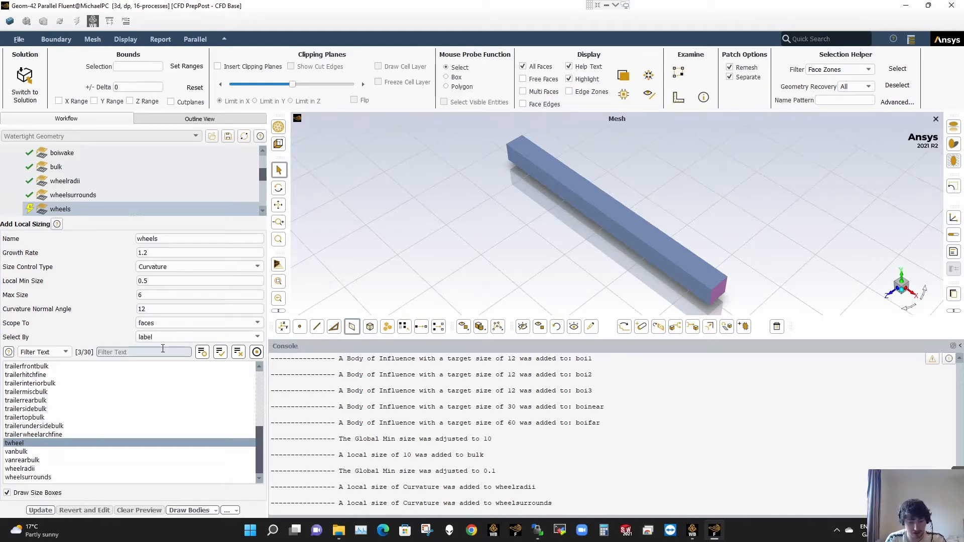
- Filter the wheels sizing's labels with *wheel* to check the assigned wheel faces, and clear the filter
click(163, 352)
text(*wheel)
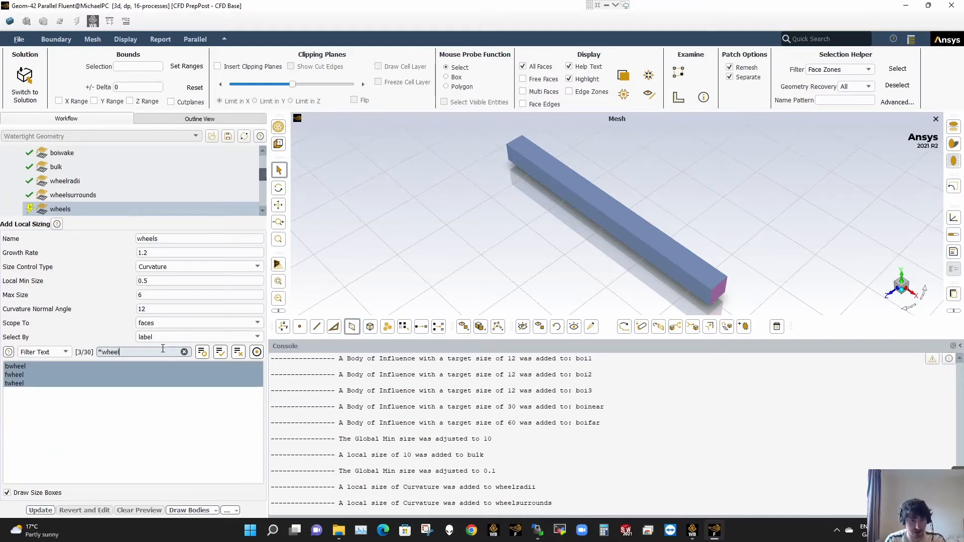
text(*)
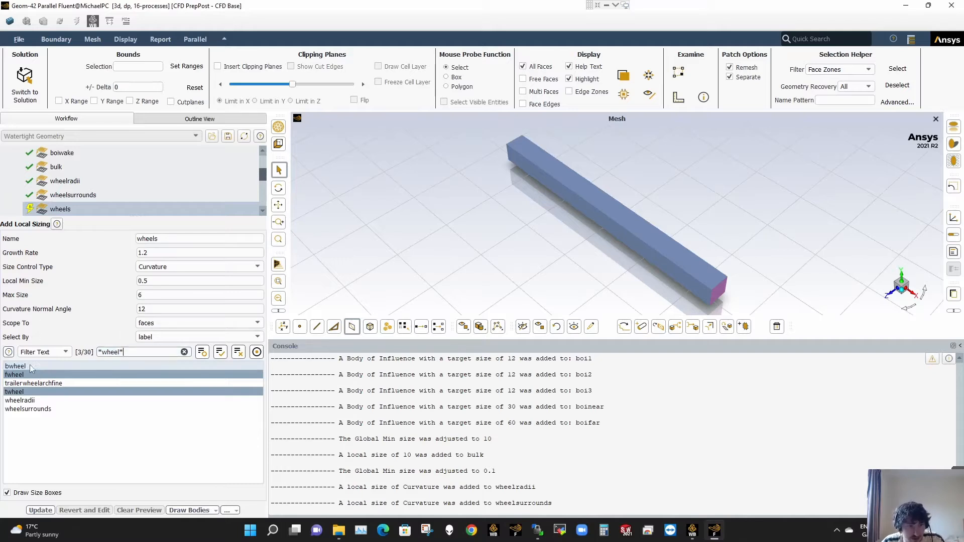
click(24, 393)
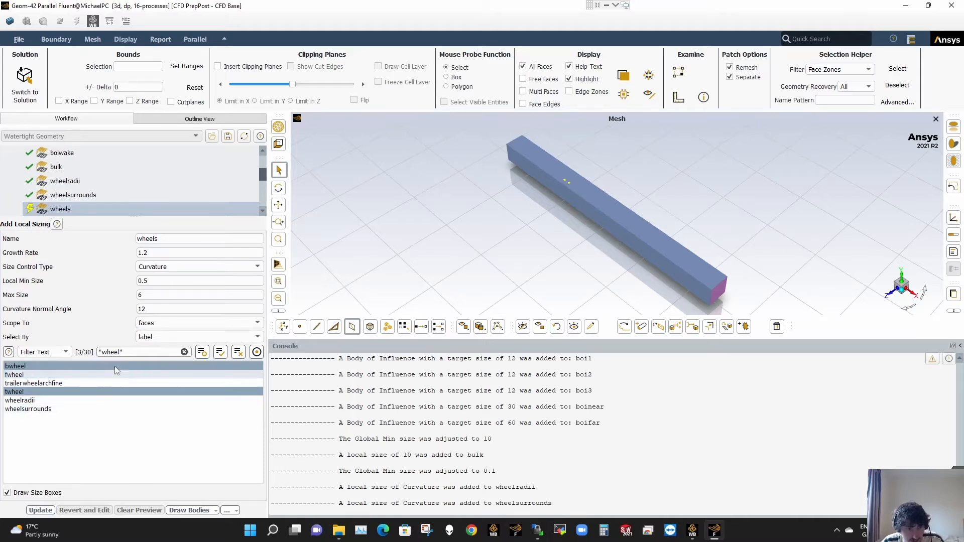
click(184, 352)
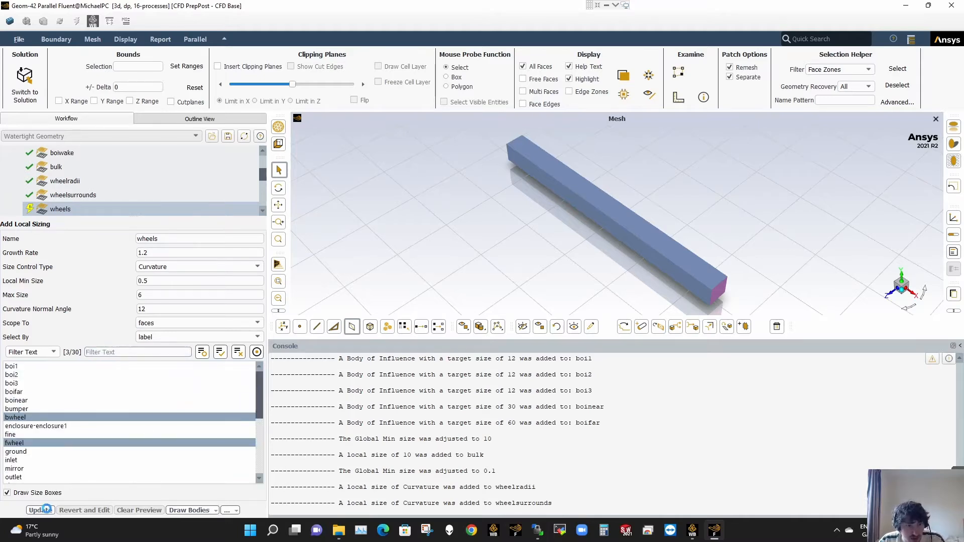
- Update the wheels, mirror and fine local sizings with their existing curvature settings
click(42, 510)
click(40, 510)
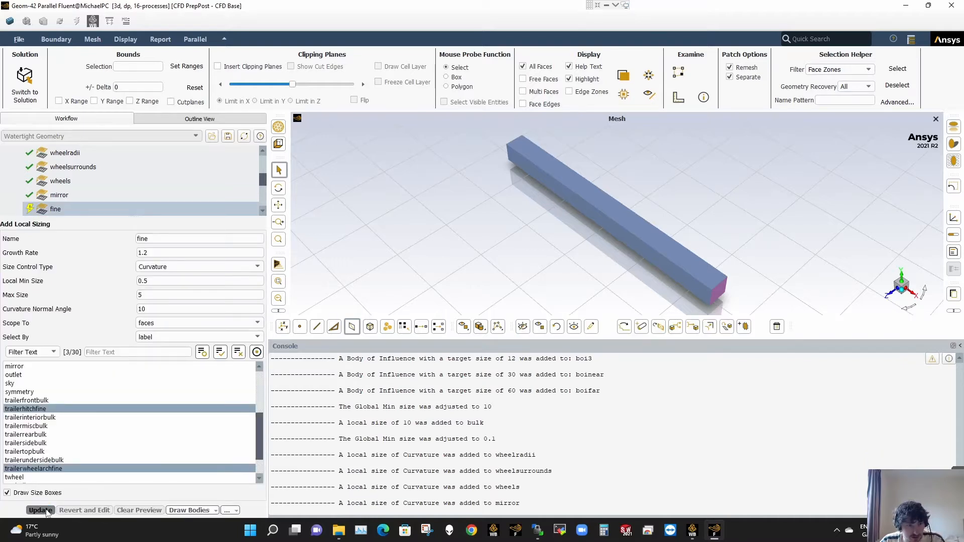
click(41, 510)
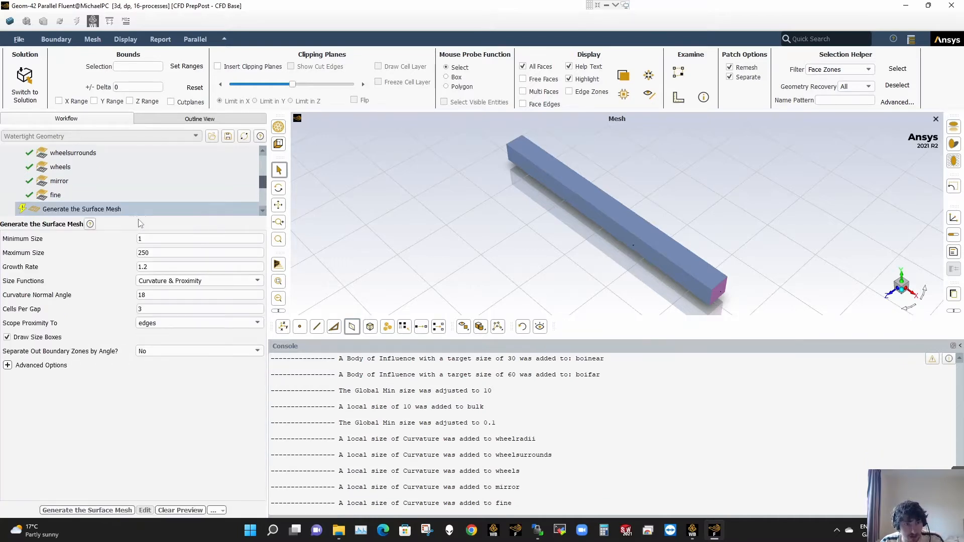
- Run Improve Volume Mesh with the existing cell quality limit of 0.15, including all incomplete upstream tasks
drag(139, 219, 135, 344)
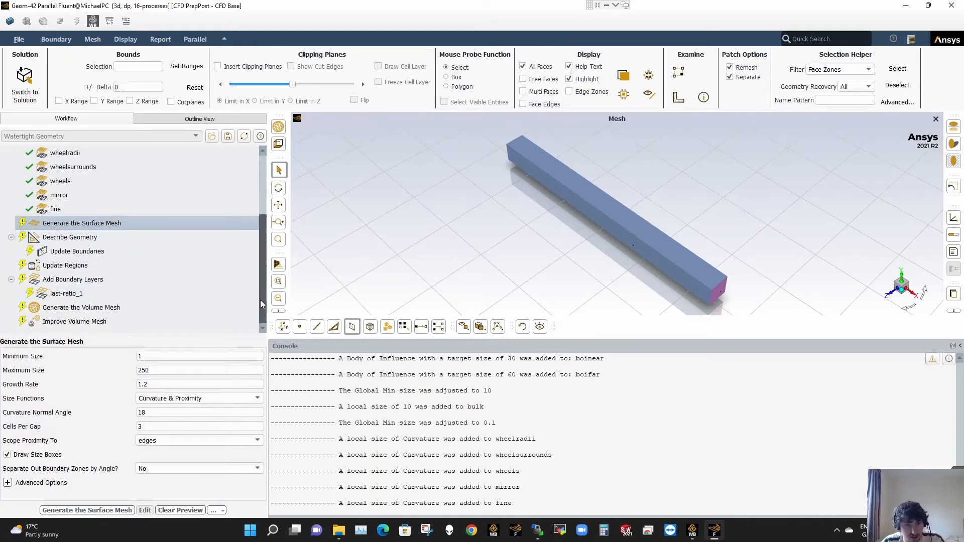
click(135, 323)
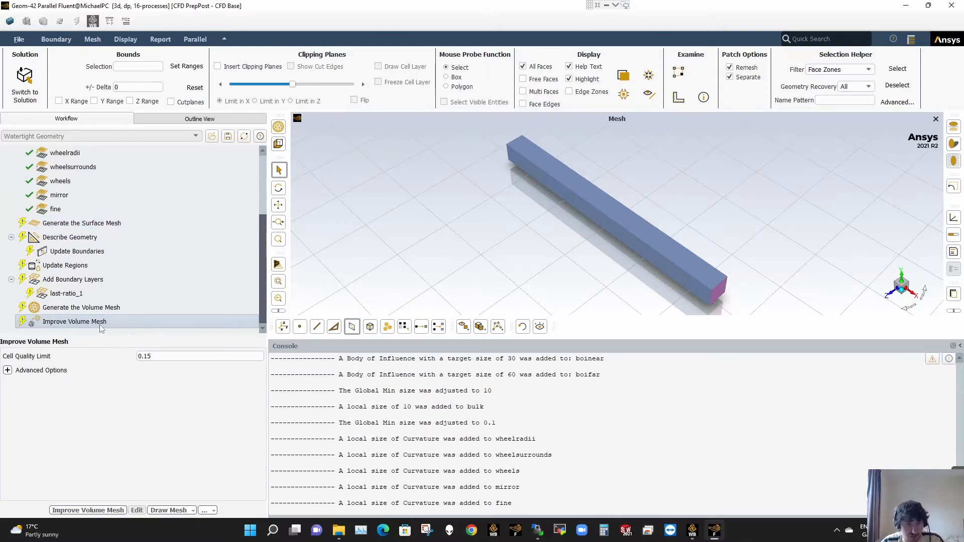
click(88, 510)
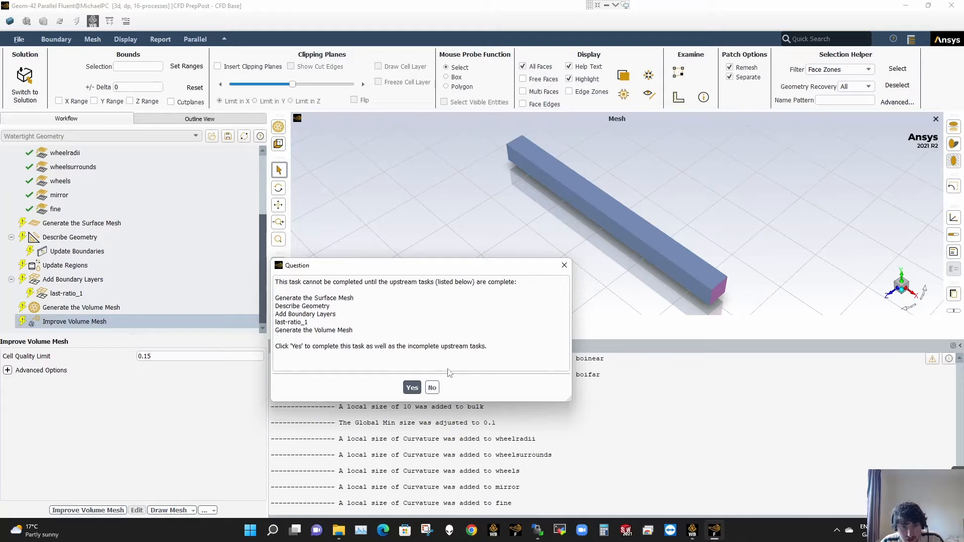
click(412, 387)
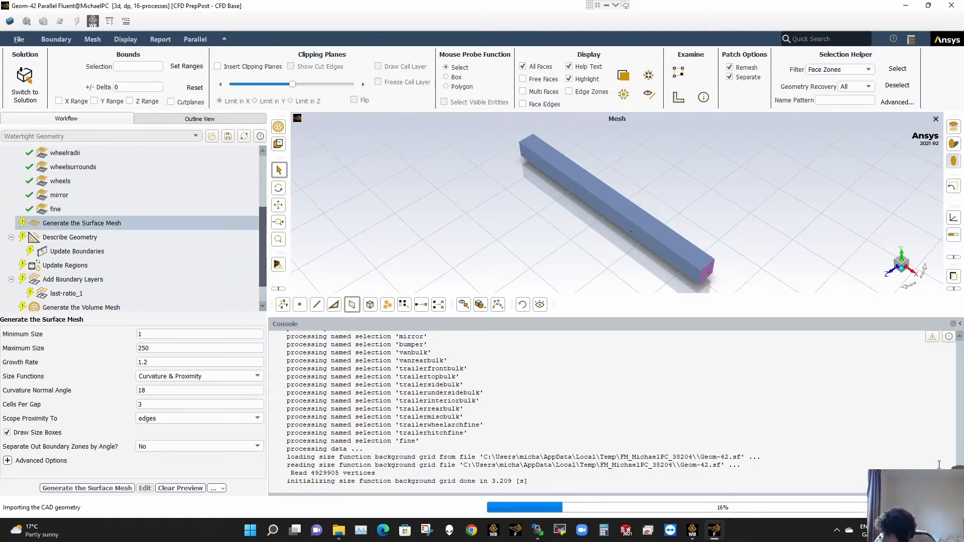
- Switch to the IGF project in Workbench and duplicate the IGF1+1200 geometry system
key(alt+Tab)
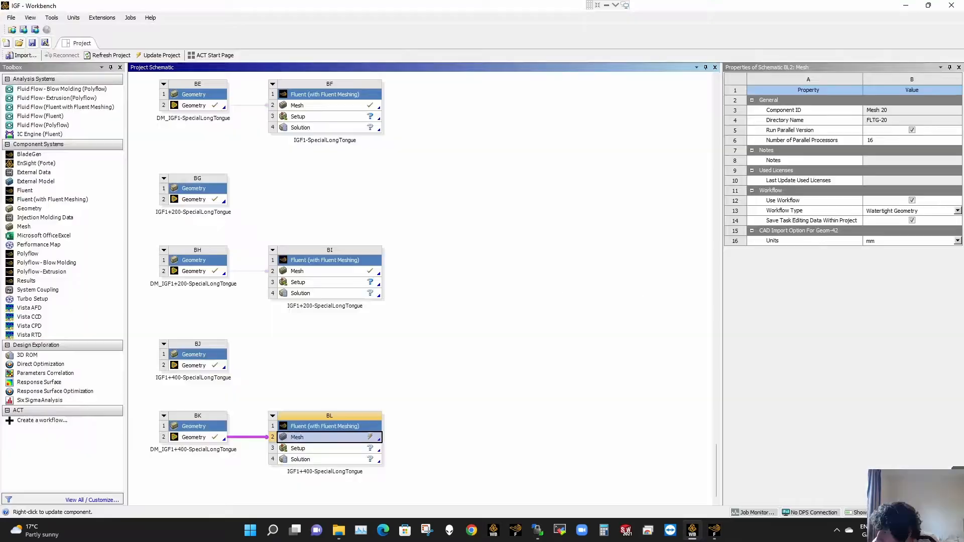
click(713, 530)
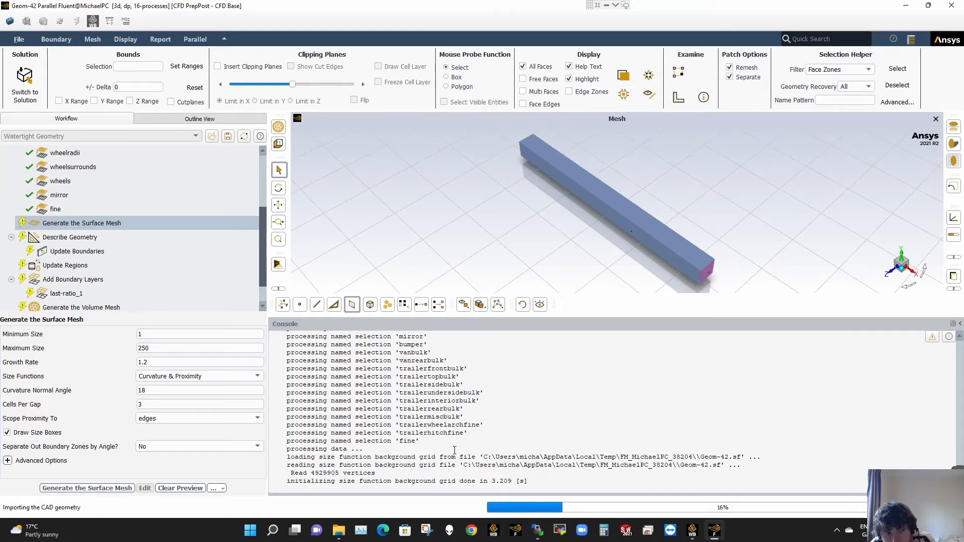
click(692, 530)
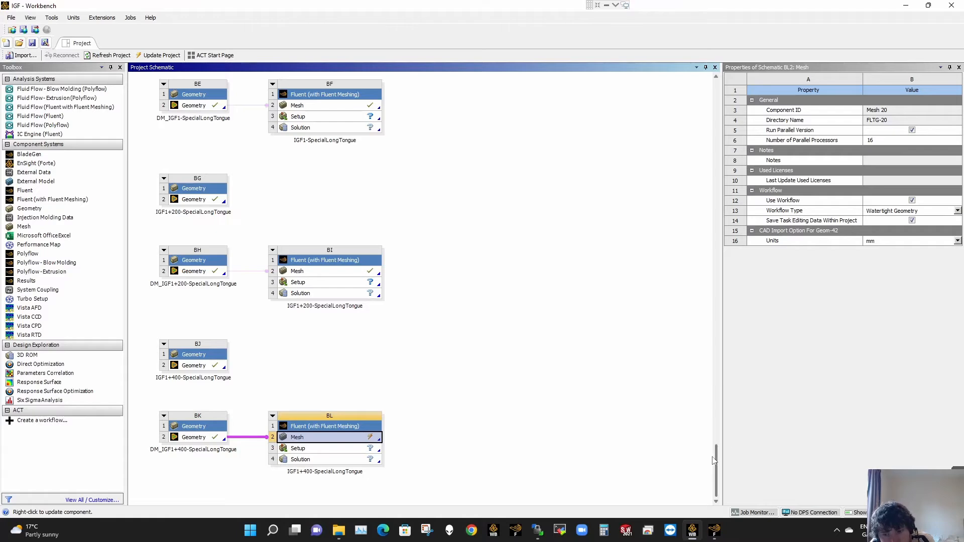
drag(717, 461, 722, 425)
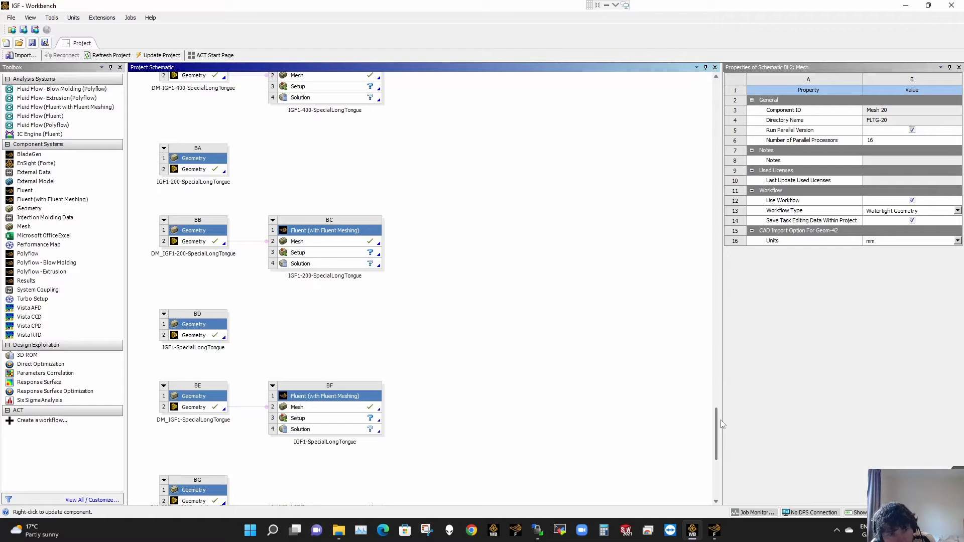
drag(722, 424, 726, 436)
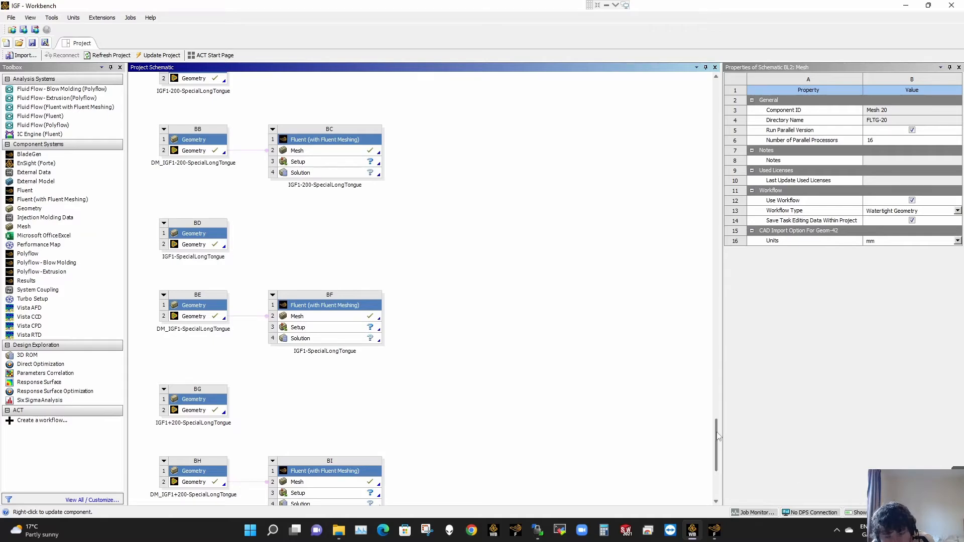
drag(719, 437, 718, 327)
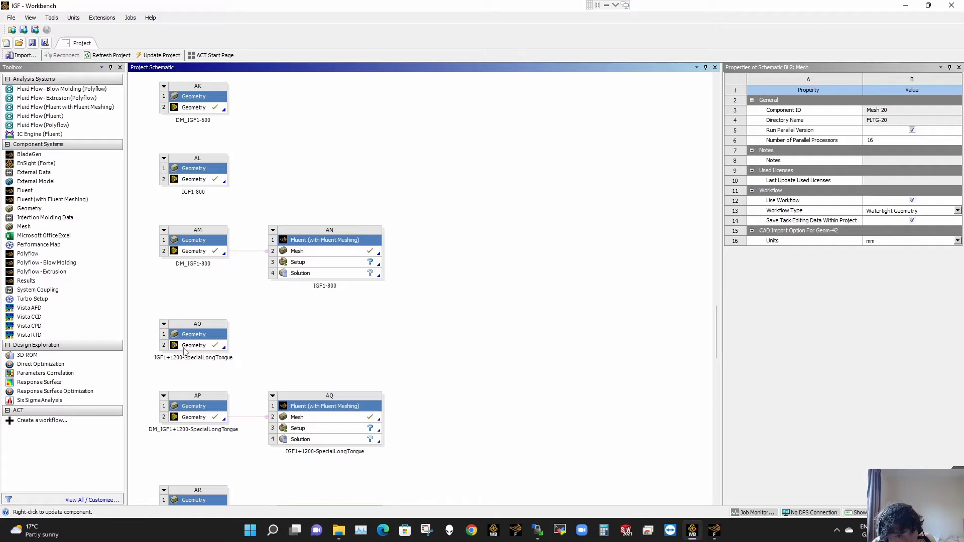
drag(716, 347, 702, 304)
right_click(186, 115)
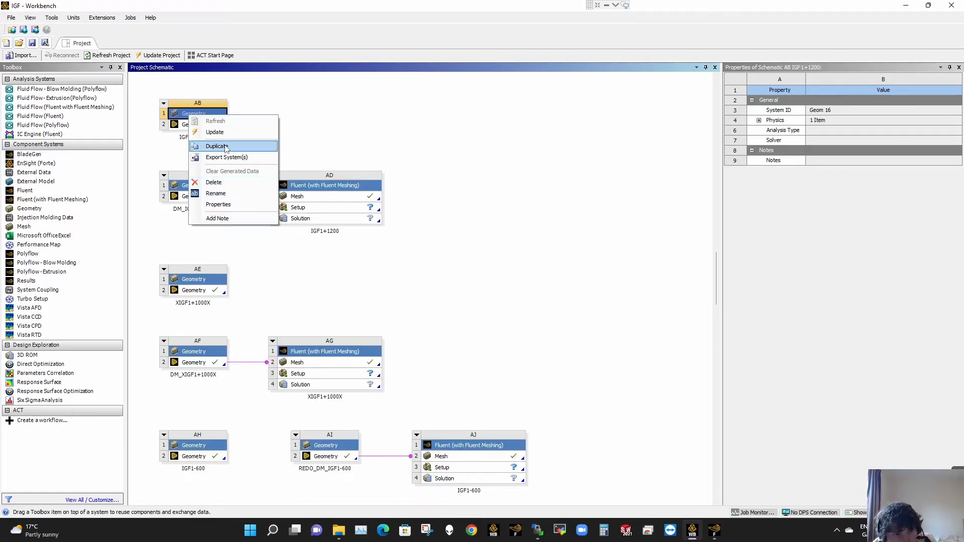
click(225, 146)
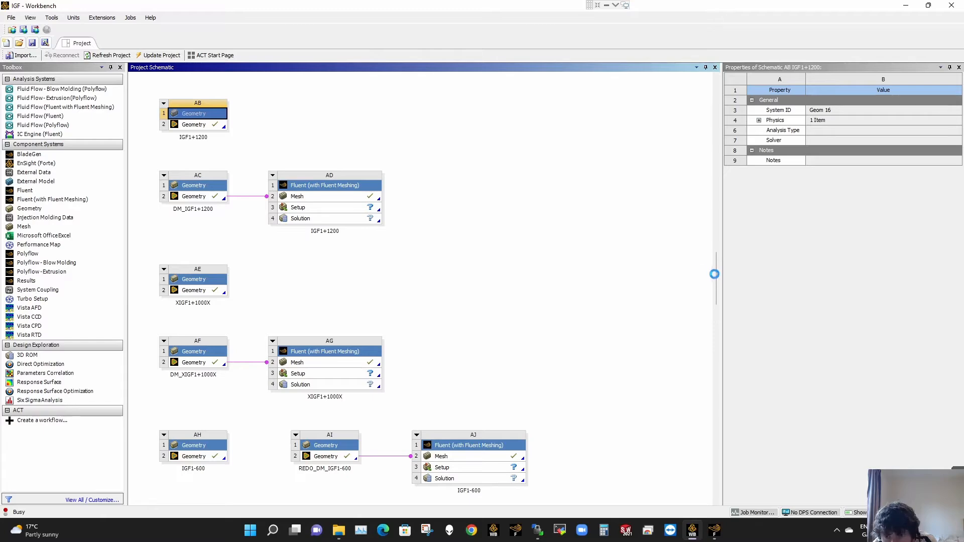
- Rename the duplicated IGF1+1200 geometry system as forlearning
drag(714, 274, 716, 480)
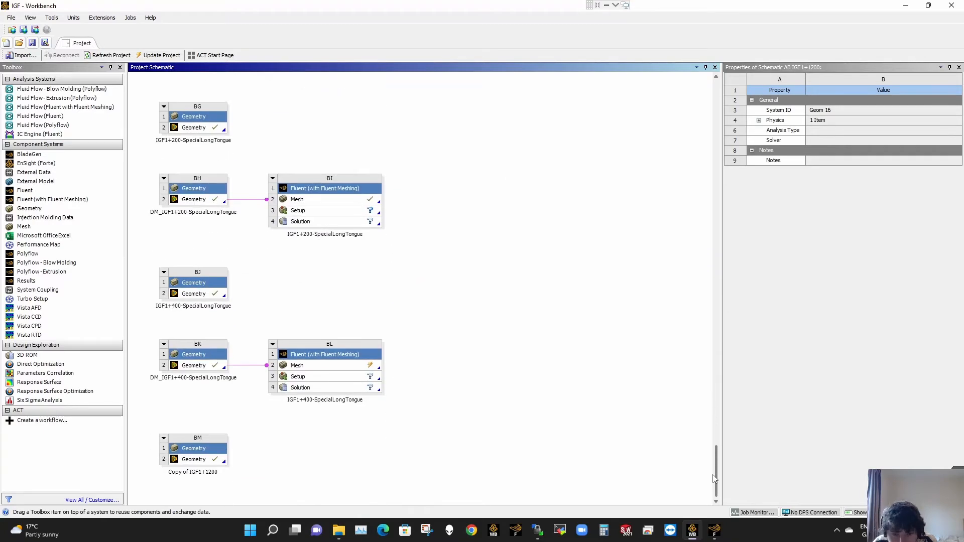
click(215, 460)
right_click(215, 459)
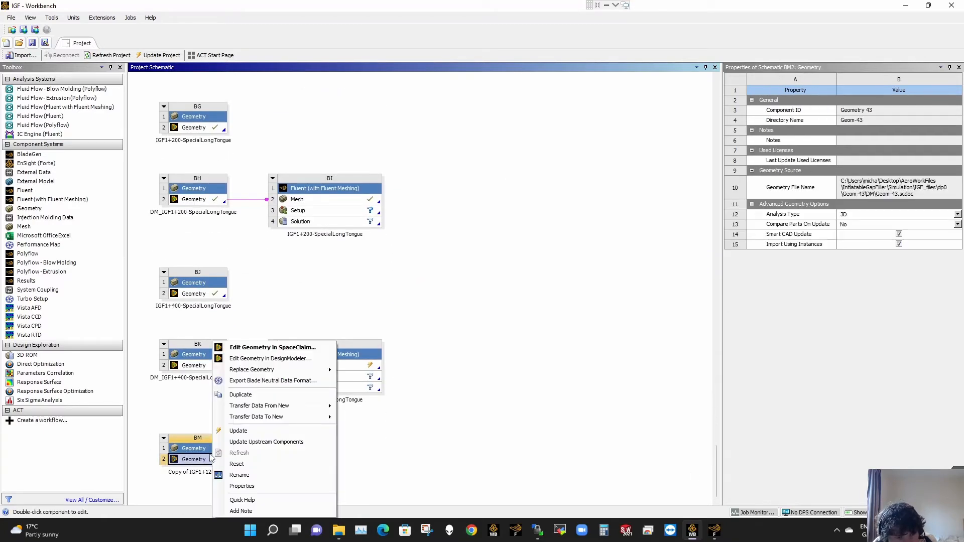
click(260, 472)
click(258, 471)
right_click(203, 449)
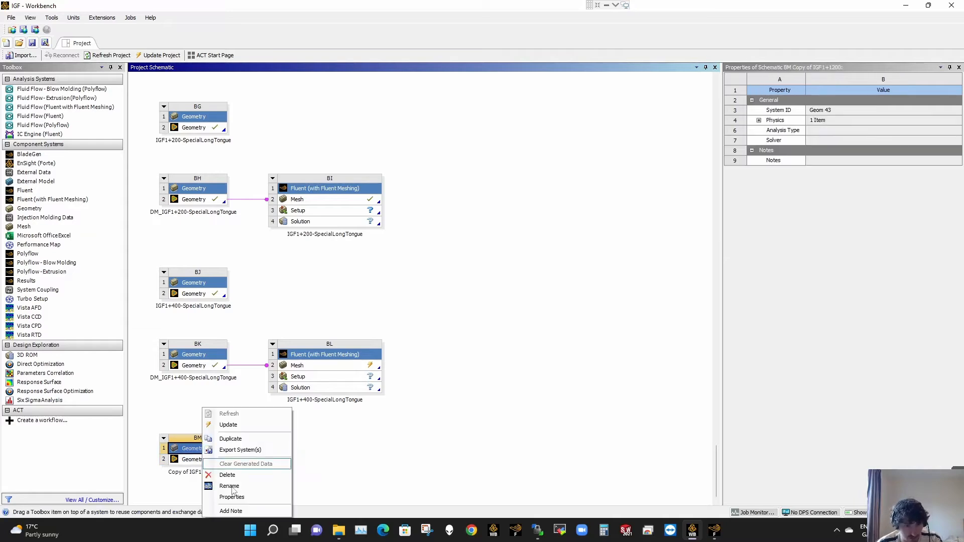
click(232, 487)
text(forle)
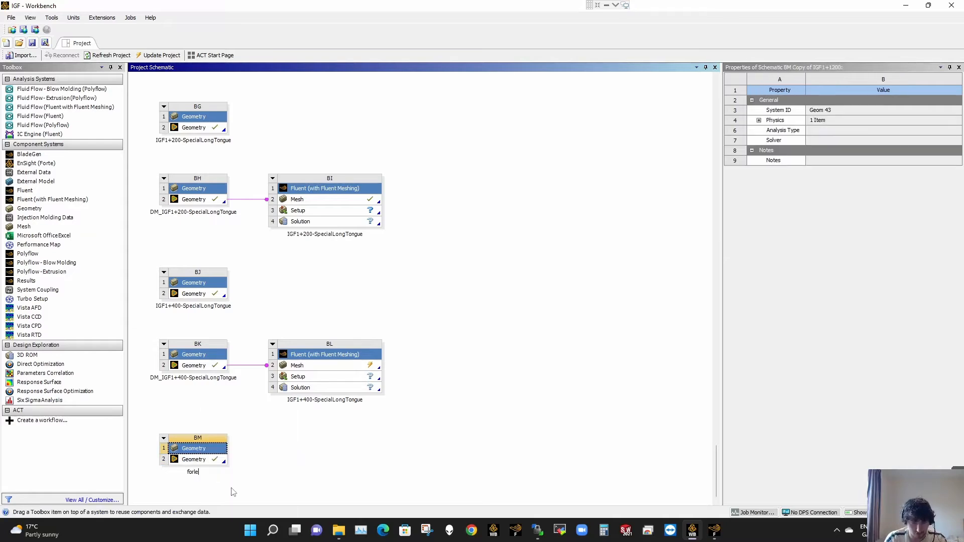
text(arning)
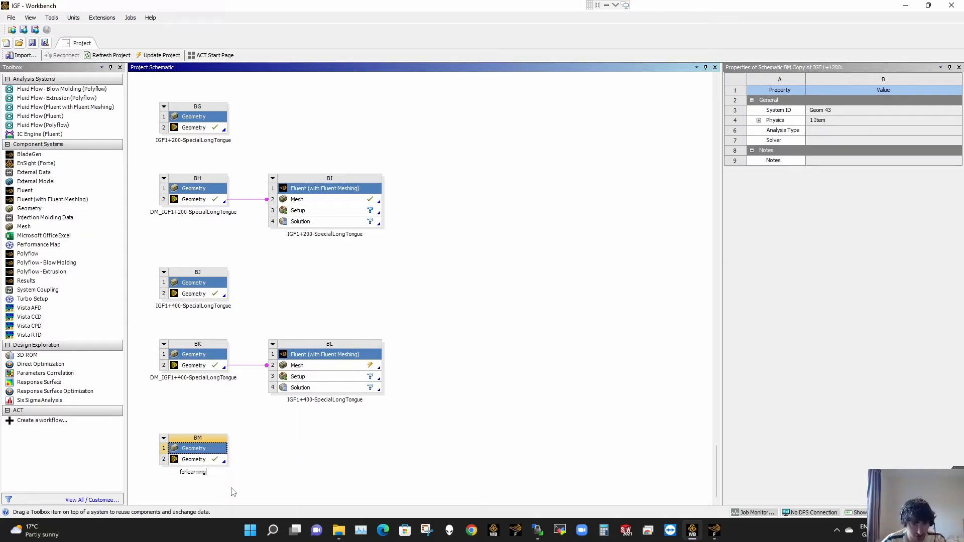
key(Return)
- Open the forlearning geometry in SpaceClaim, check the Fluent meshing progress while it loads, and switch to the SpaceClaim window
click(201, 460)
right_click(201, 460)
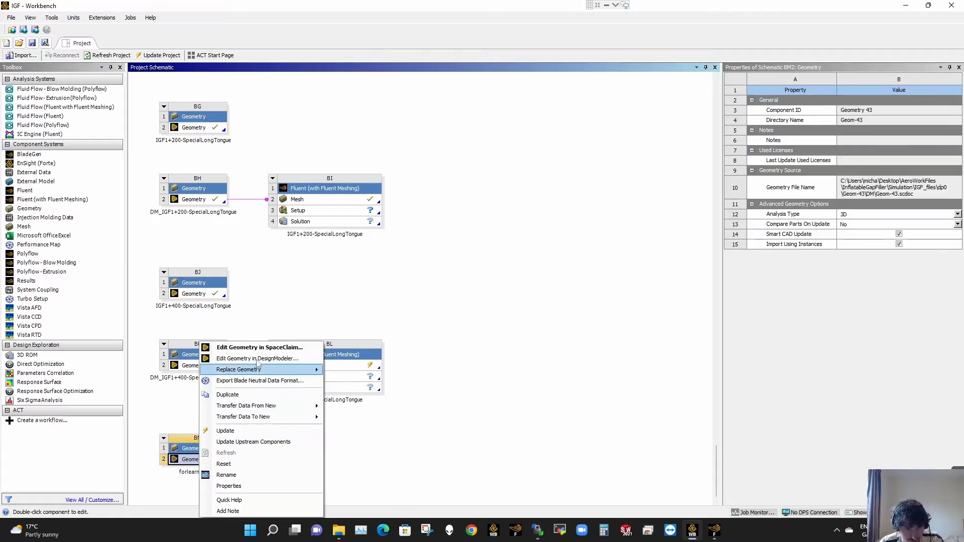
click(266, 351)
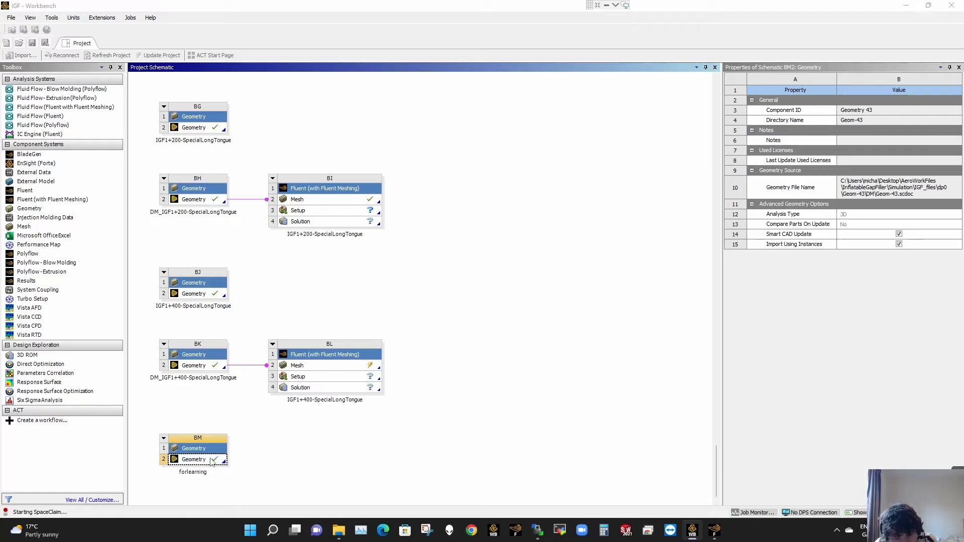
click(713, 534)
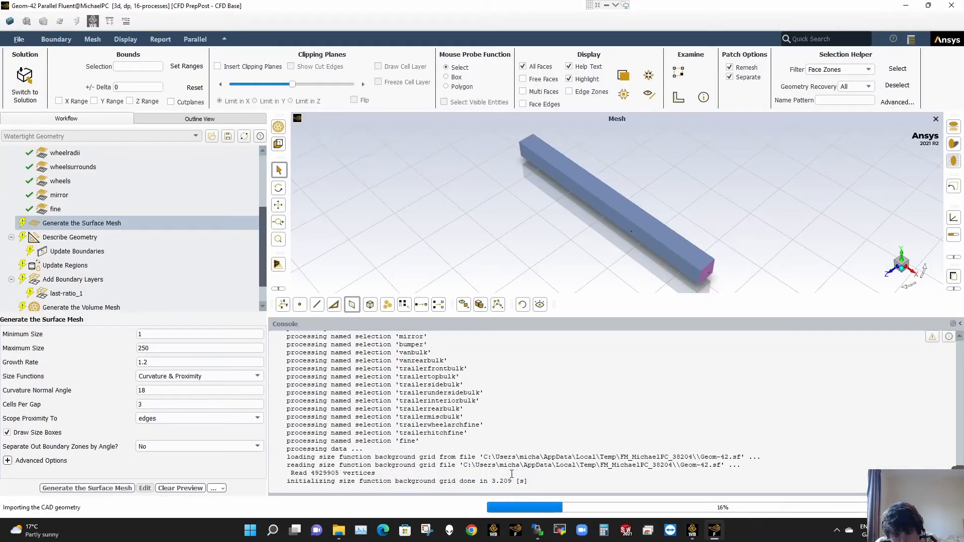
click(692, 531)
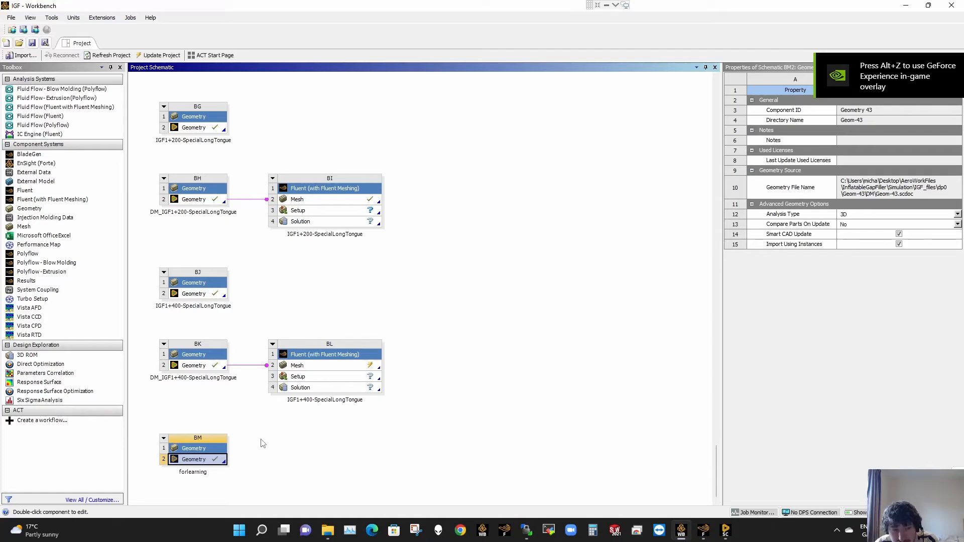
click(705, 533)
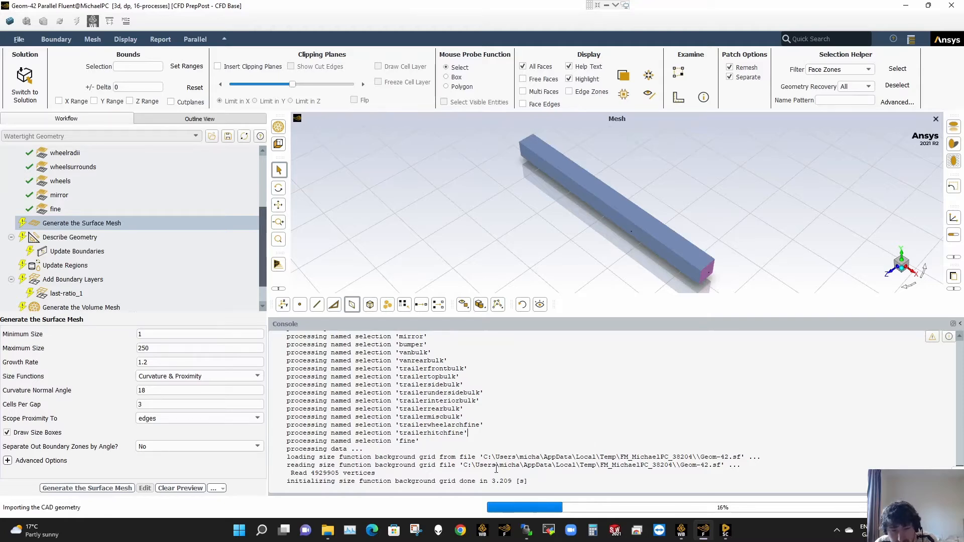
click(725, 530)
scroll(375, 275, down, 5)
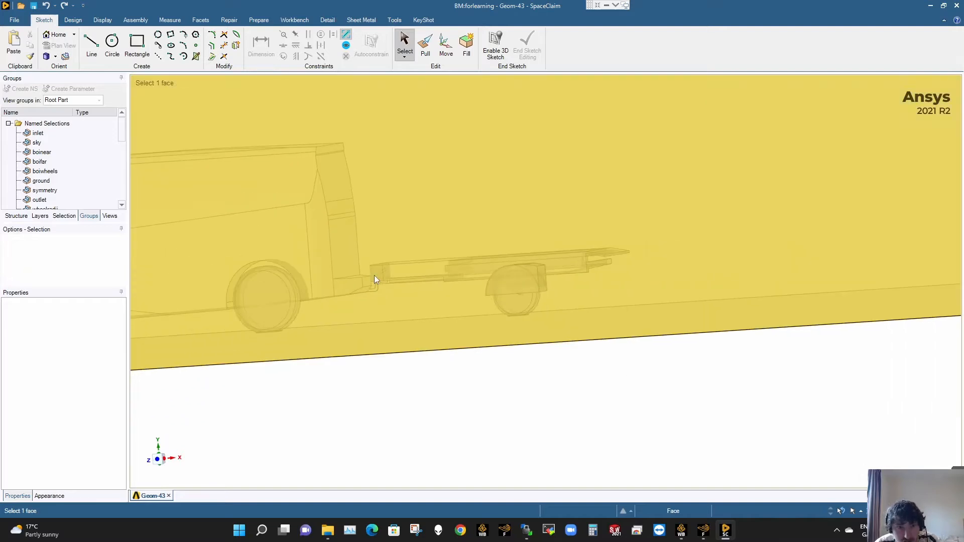
click(15, 20)
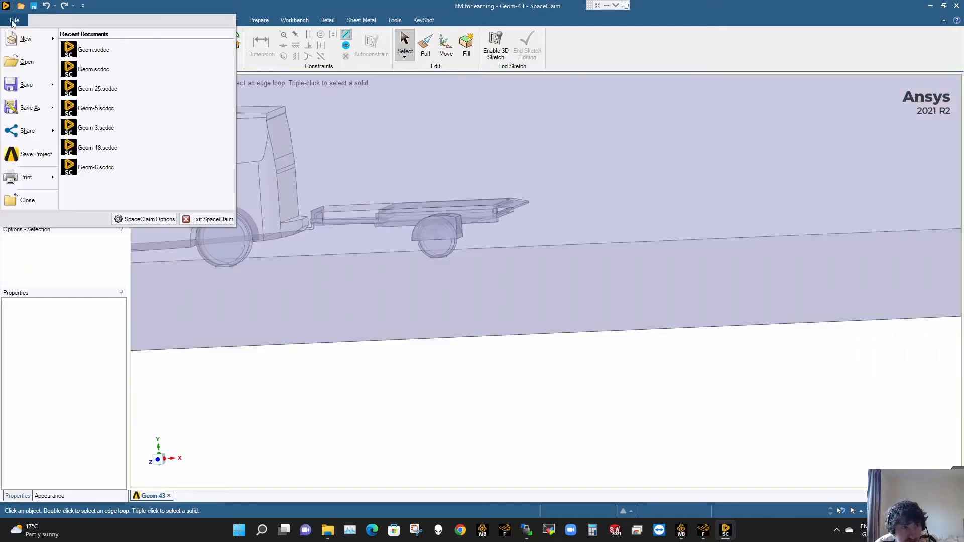
click(416, 370)
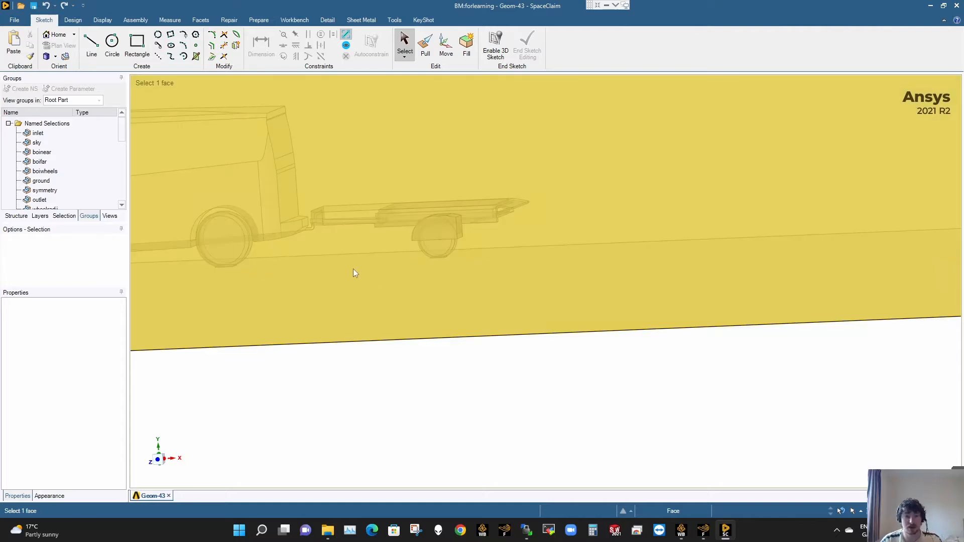
- Hide the inlet, sky, ground, symmetry and outlet named selections to expose the van and trailer
ctrl+middle_drag(354, 269, 588, 321)
scroll(588, 319, down, 3)
middle_drag(571, 259, 589, 264)
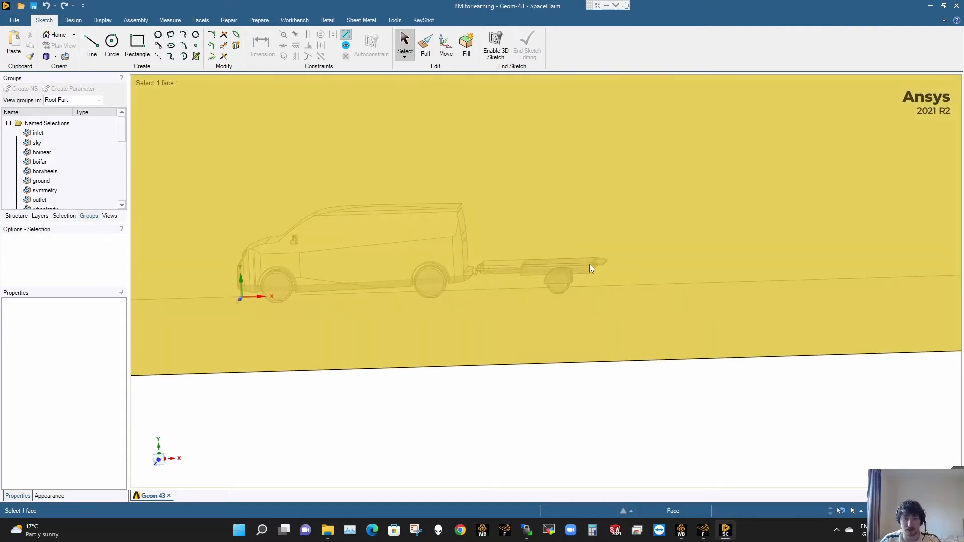
click(38, 132)
ctrl+click(37, 142)
ctrl+click(50, 162)
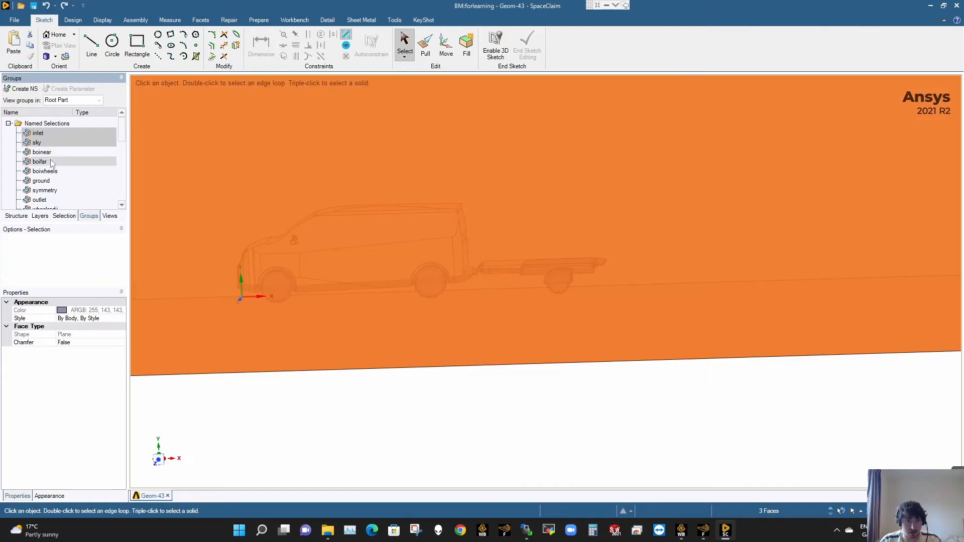
ctrl+click(55, 181)
ctrl+click(55, 191)
ctrl+click(54, 200)
right_click(52, 199)
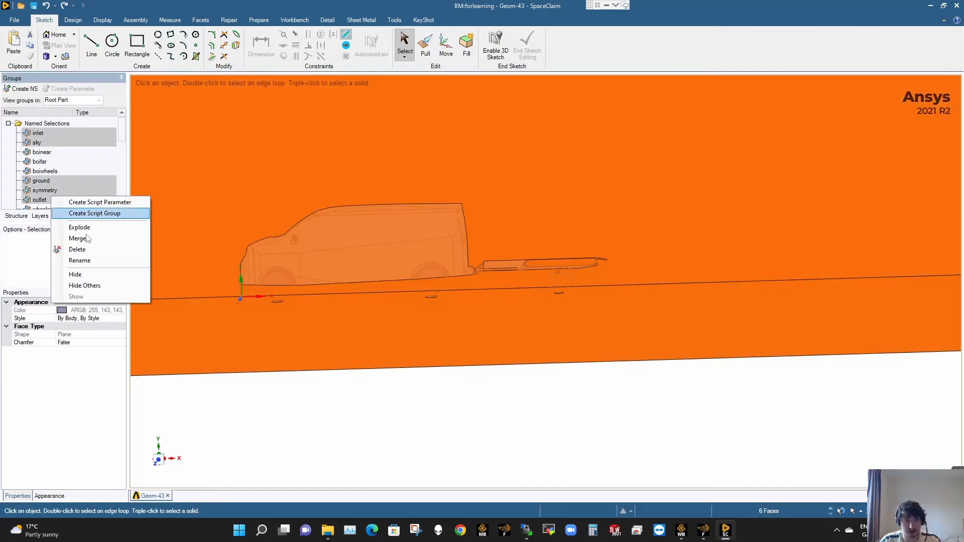
click(76, 274)
scroll(485, 258, up, 5)
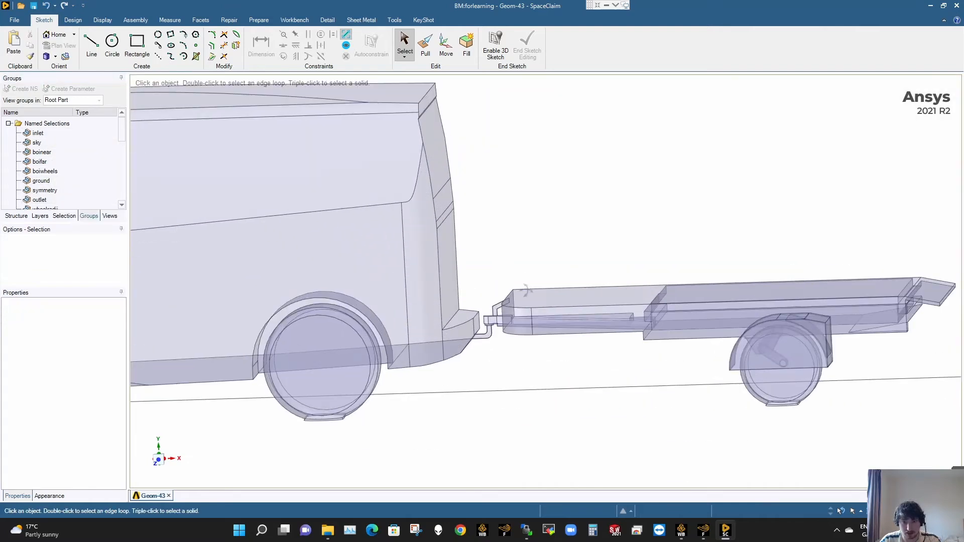
middle_drag(526, 290, 528, 307)
click(530, 311)
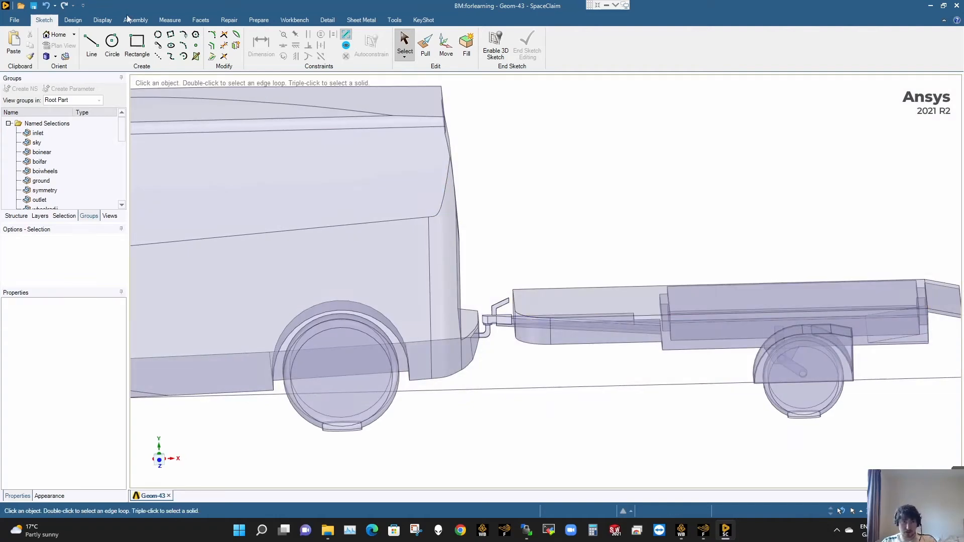
click(83, 23)
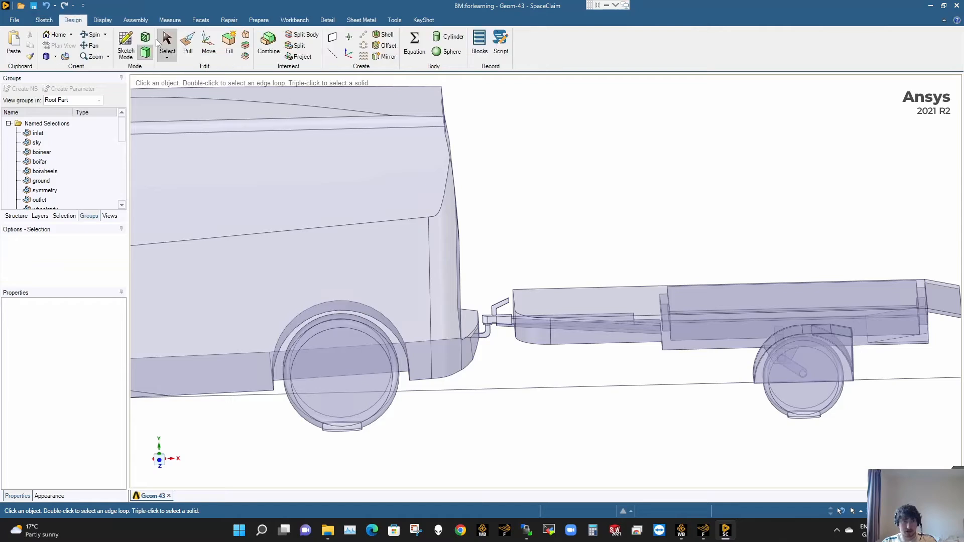
click(188, 48)
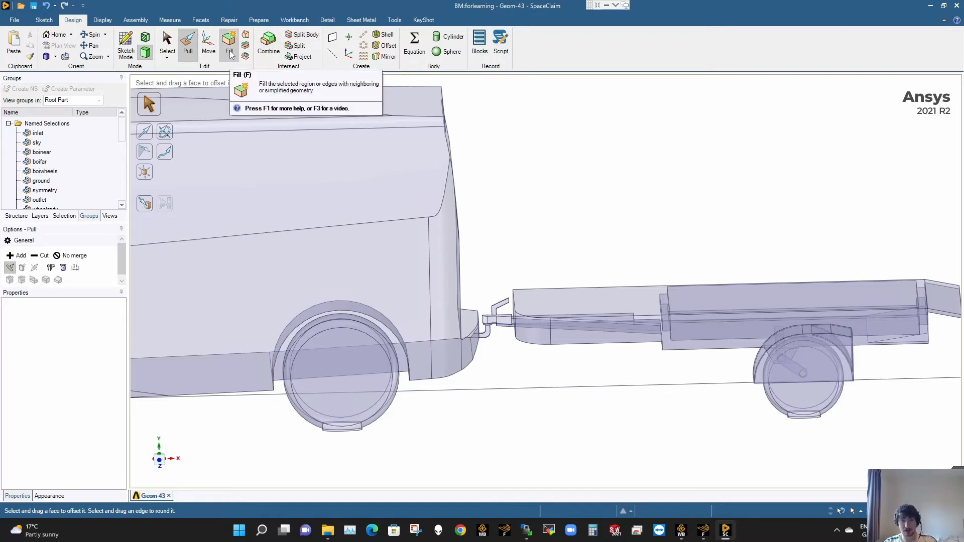
click(581, 298)
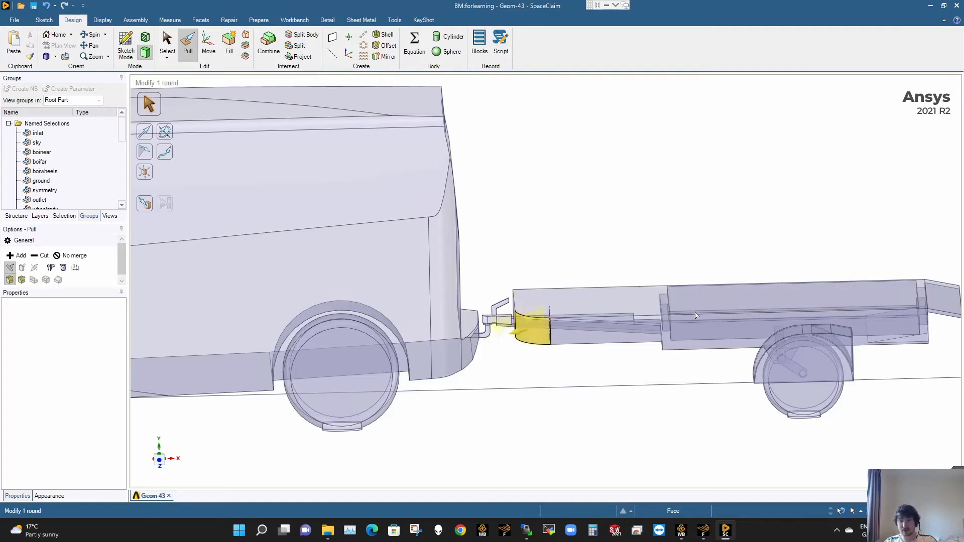
click(729, 315)
key(s)
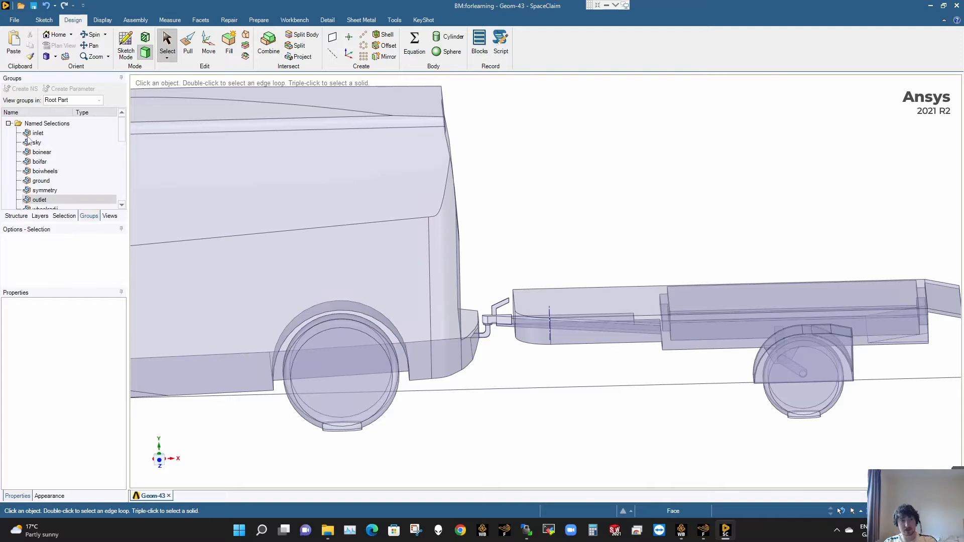
- Examine which faces the symmetry and mirror named selections cover on the model
scroll(536, 362, down, 10)
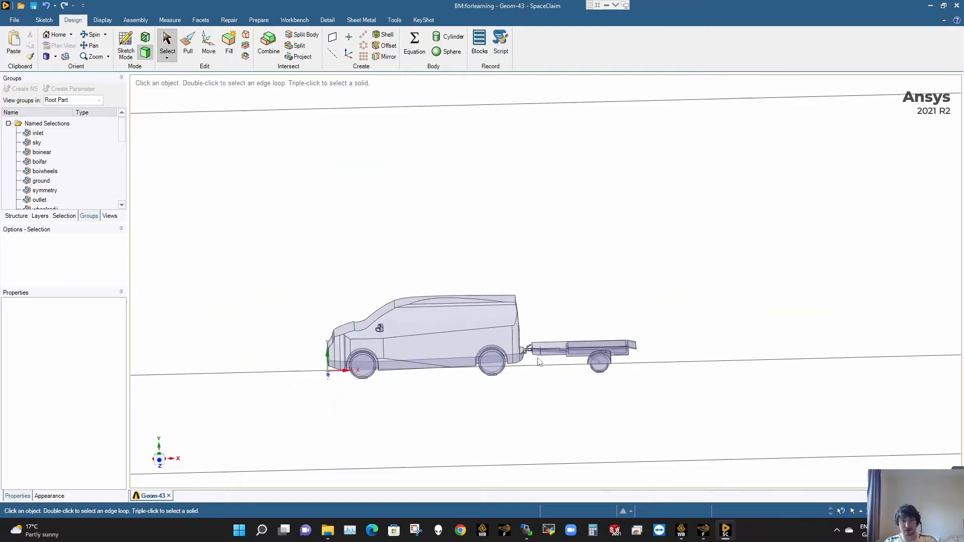
scroll(538, 363, down, 2)
scroll(538, 363, up, 10)
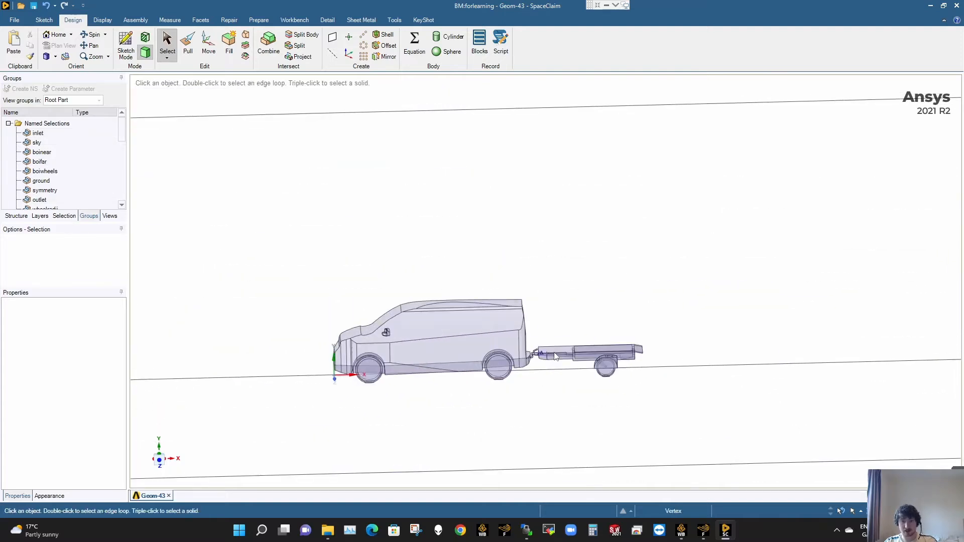
click(37, 181)
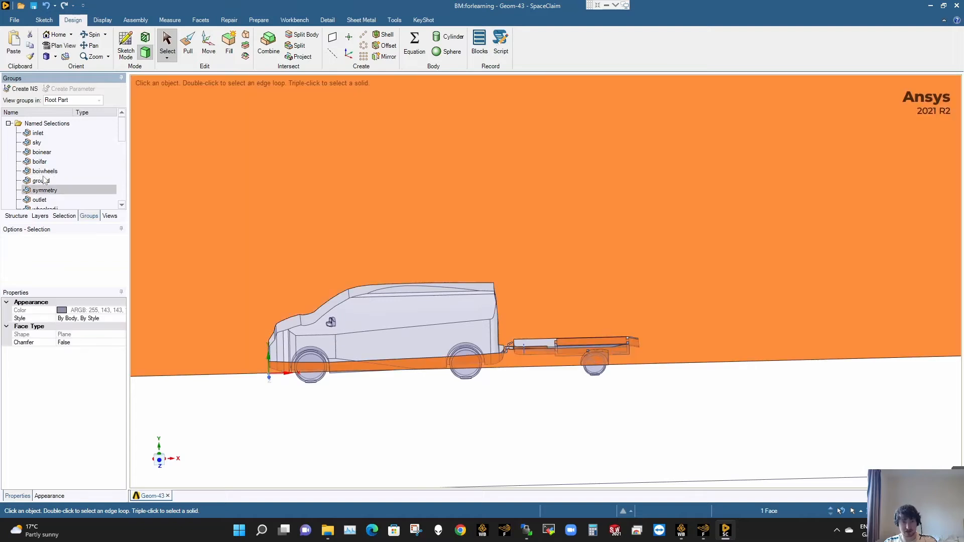
scroll(46, 195, down, 3)
click(46, 180)
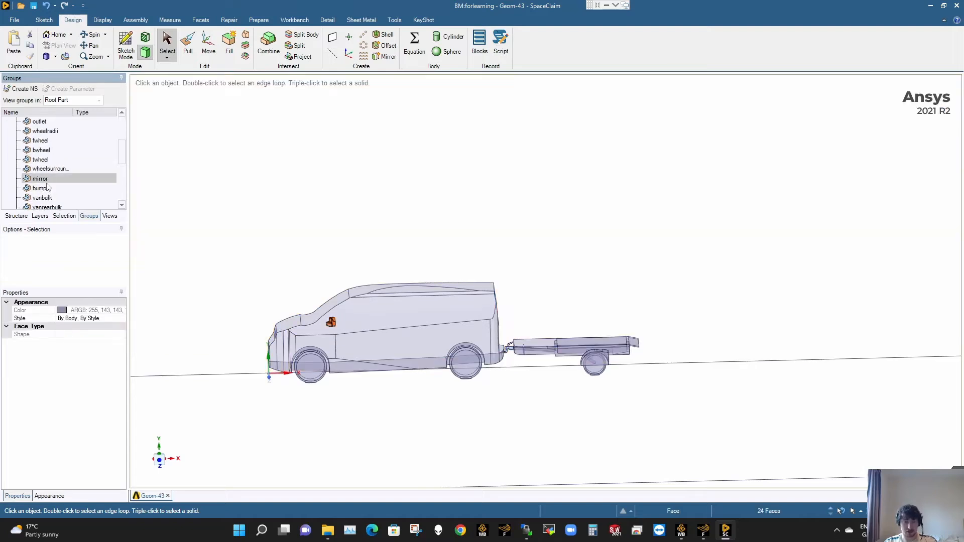
click(370, 413)
- Pull the end face of the hitch's angled handle back toward its bend by about 59 mm
scroll(522, 348, up, 6)
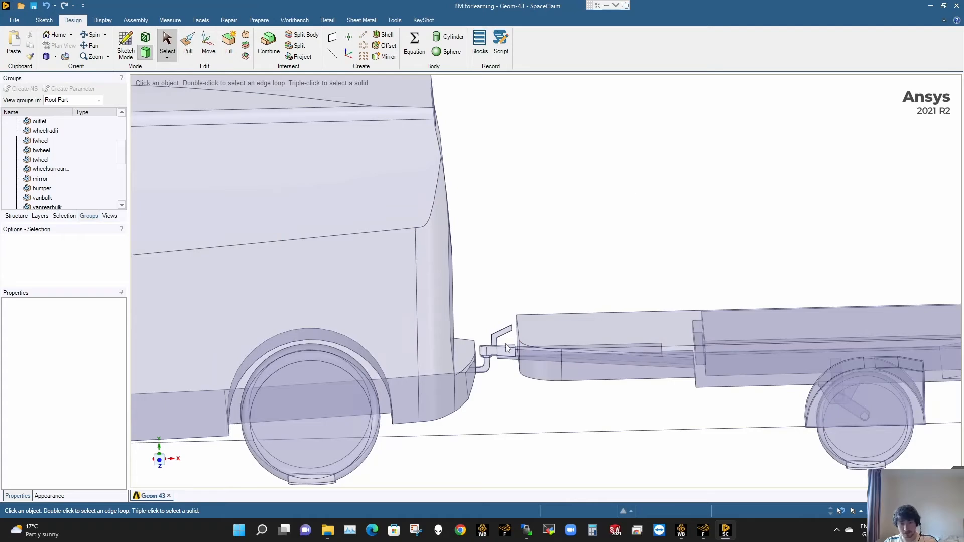
scroll(506, 343, up, 5)
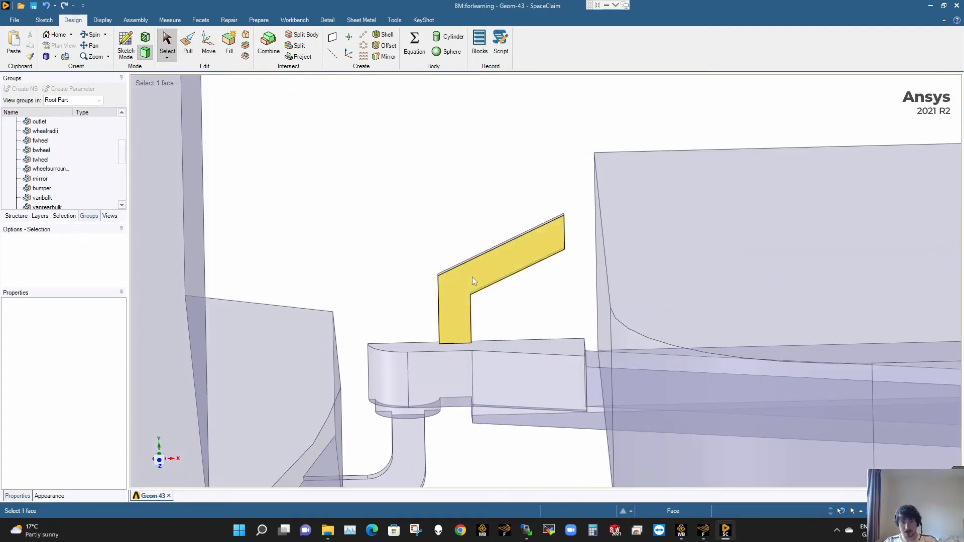
middle_drag(516, 252, 548, 236)
scroll(548, 236, up, 3)
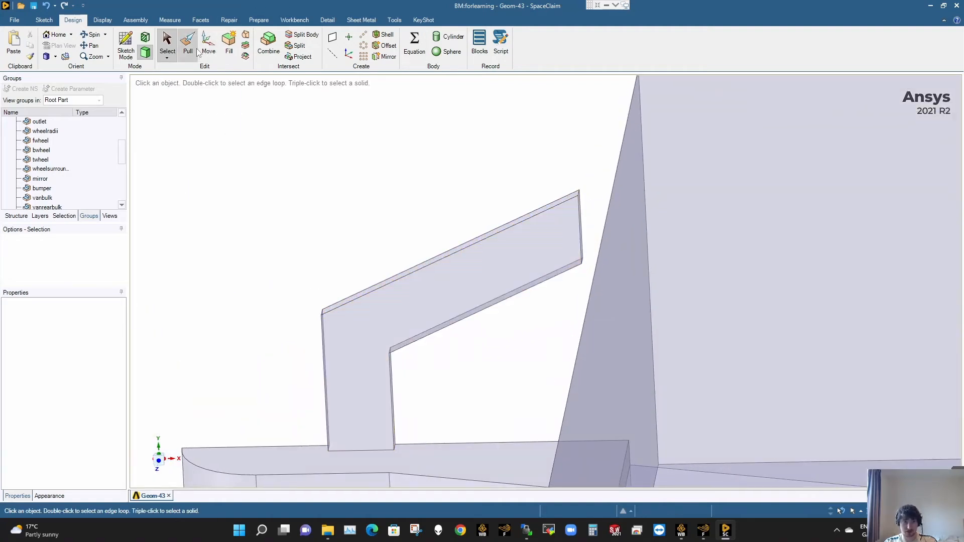
key(p)
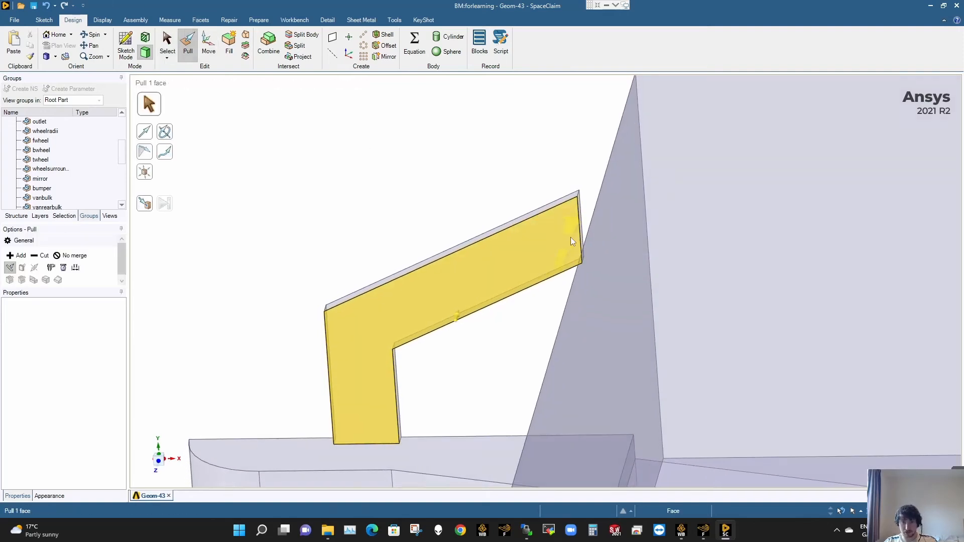
scroll(571, 237, up, 3)
click(591, 210)
click(583, 213)
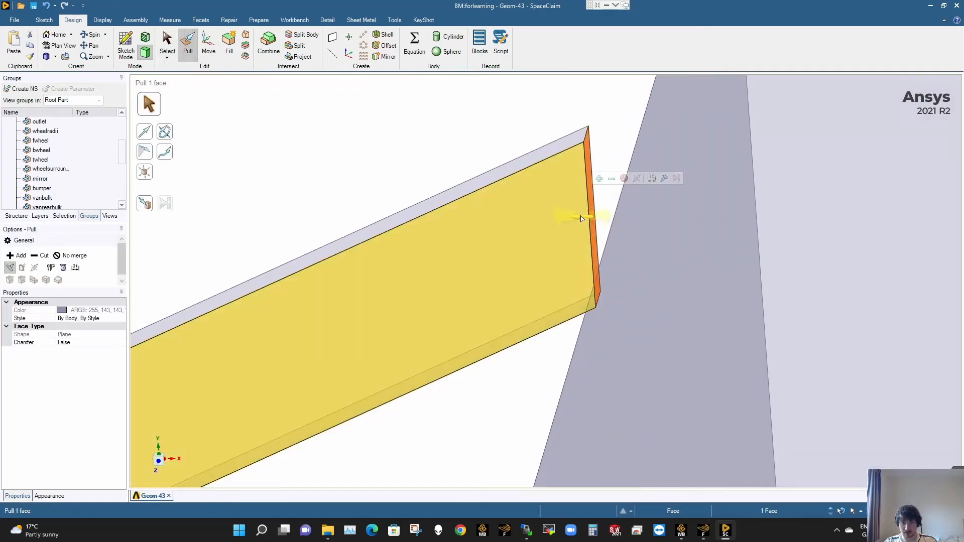
drag(550, 220, 326, 259)
scroll(355, 287, down, 2)
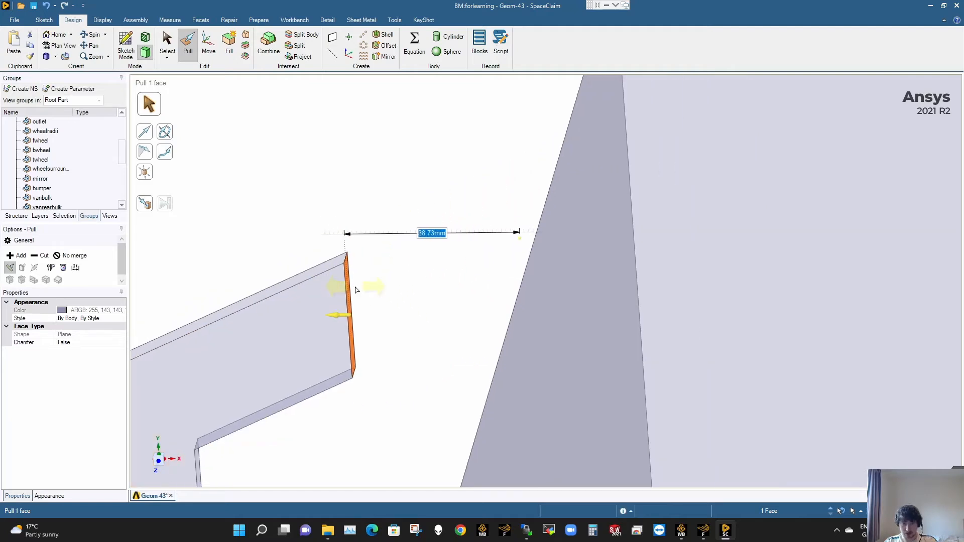
shift+middle_drag(370, 279, 579, 228)
drag(548, 259, 452, 274)
- Pull the handle's end face up to the vertical face below the bend, leaving only the upright part
click(144, 203)
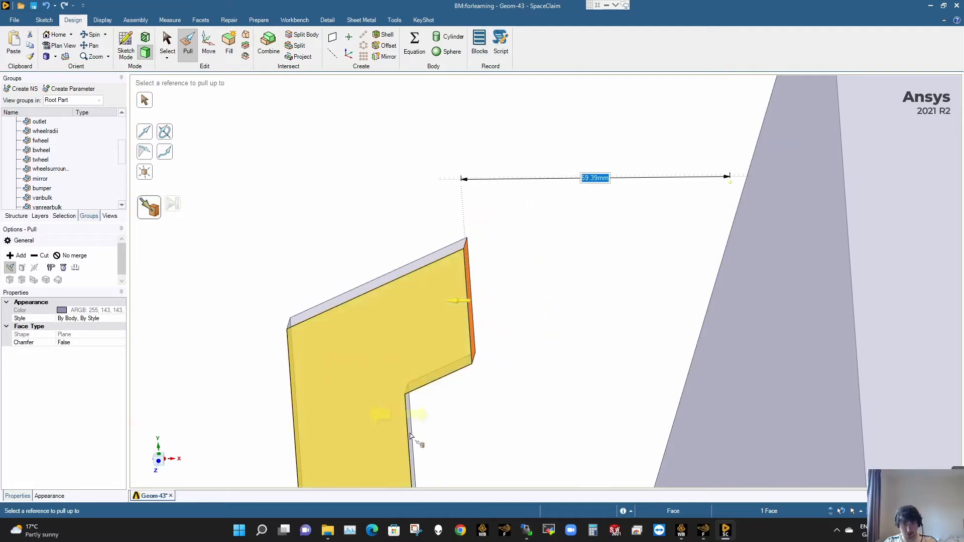
middle_drag(420, 441, 383, 428)
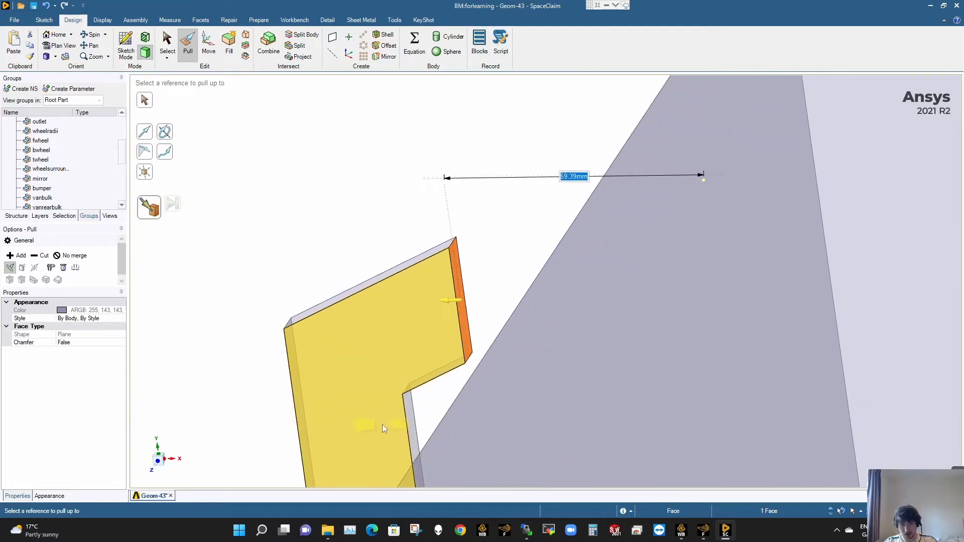
click(409, 412)
shift+middle_drag(373, 372, 465, 259)
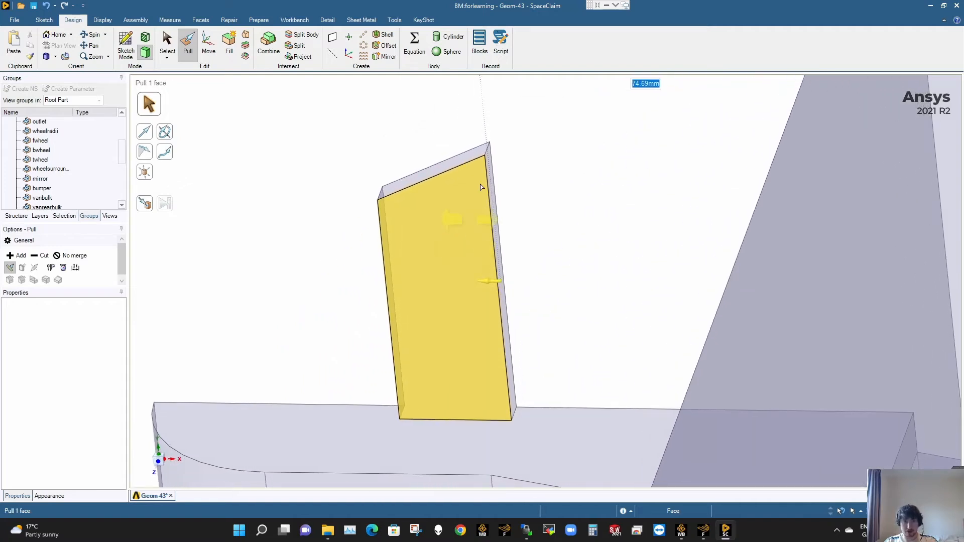
- Try pulling the upright part's slanted top face down by about 2.4 mm, and undo the change
click(468, 158)
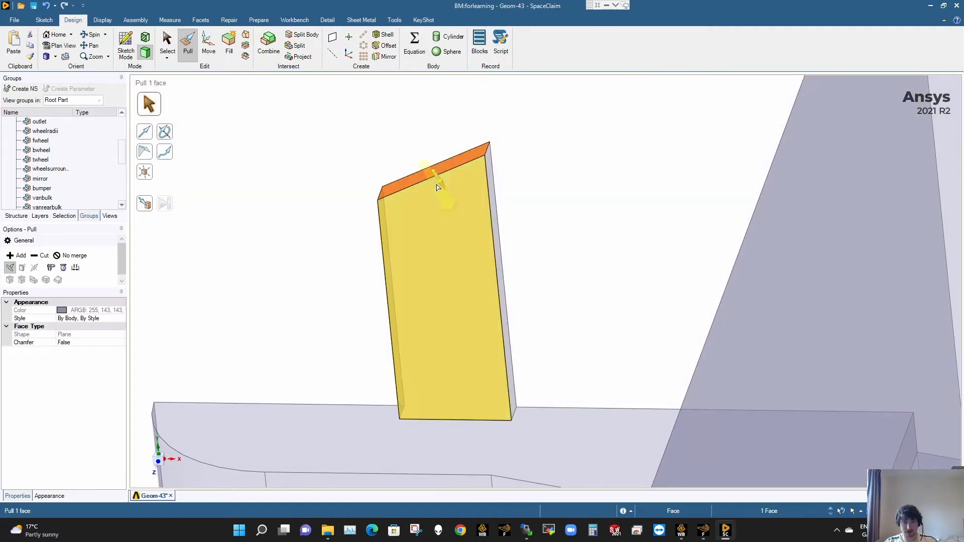
drag(444, 188, 444, 197)
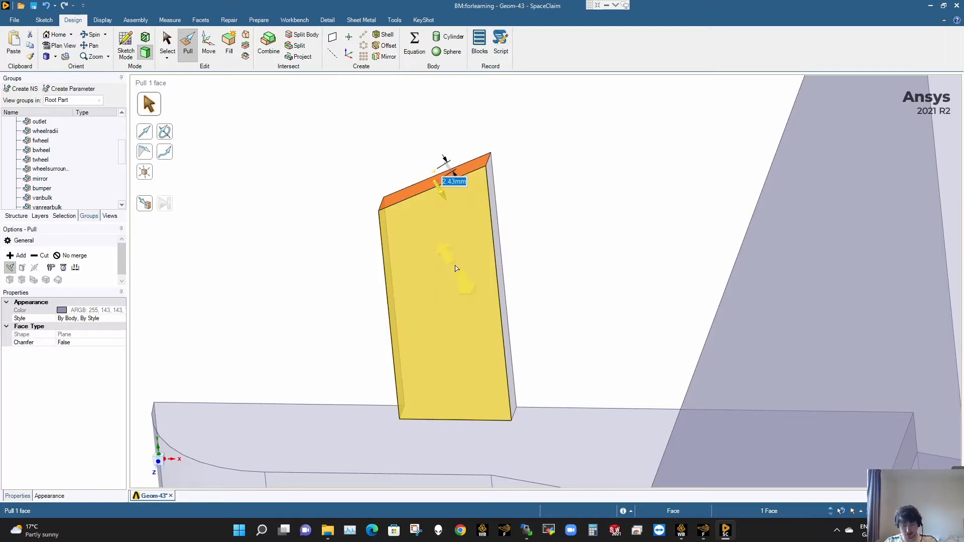
key(ctrl+z)
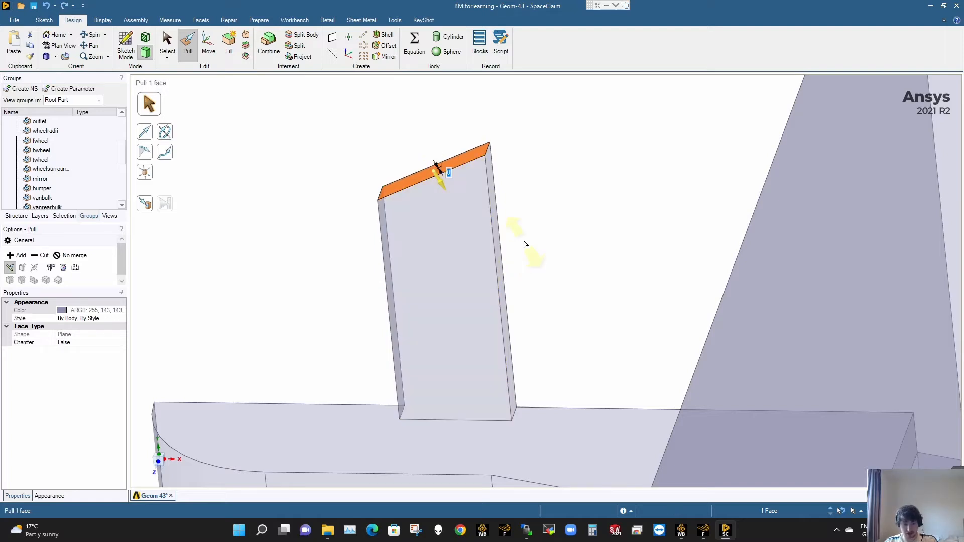
key(ctrl+y)
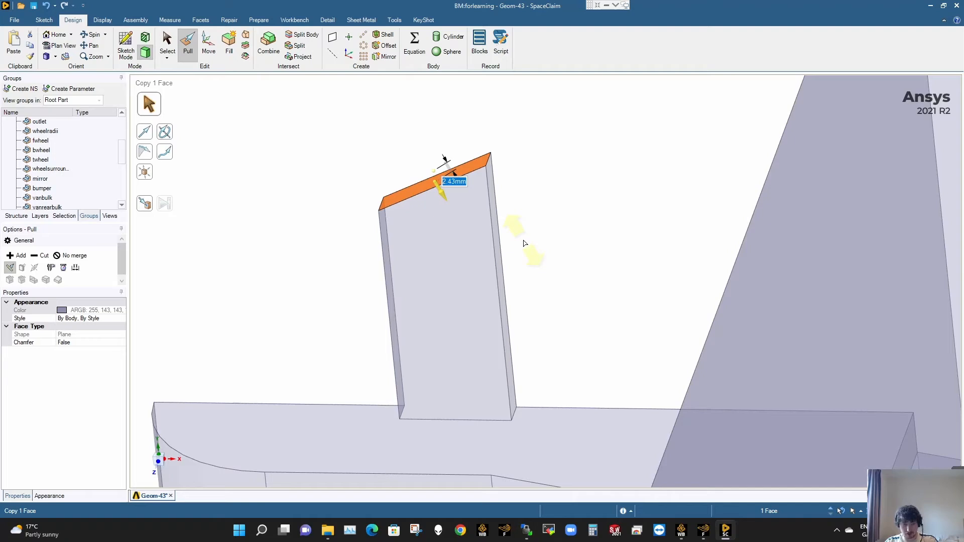
key(ctrl+z)
key(Escape)
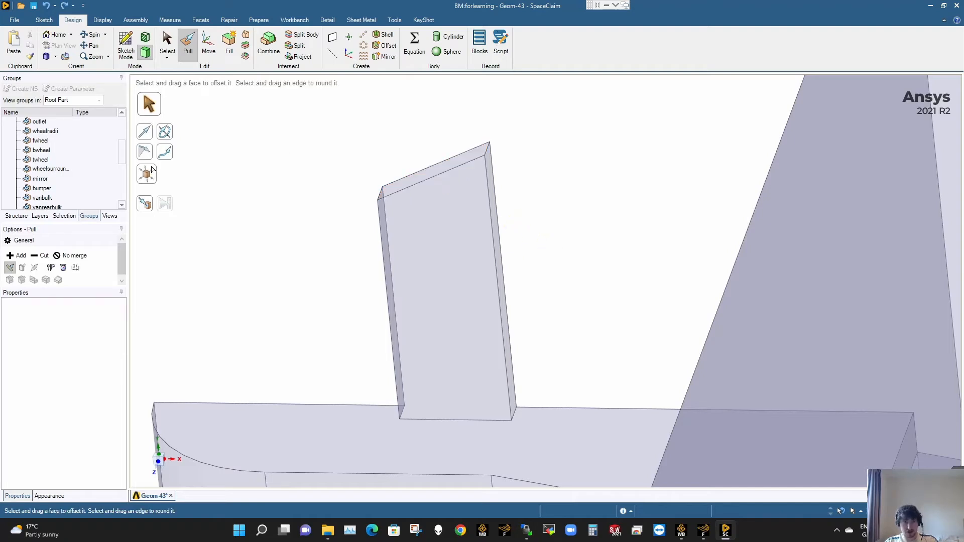
- Rotate the upright part's slanted top face 25° about its short front edge to make it level, checking it square-on
click(405, 188)
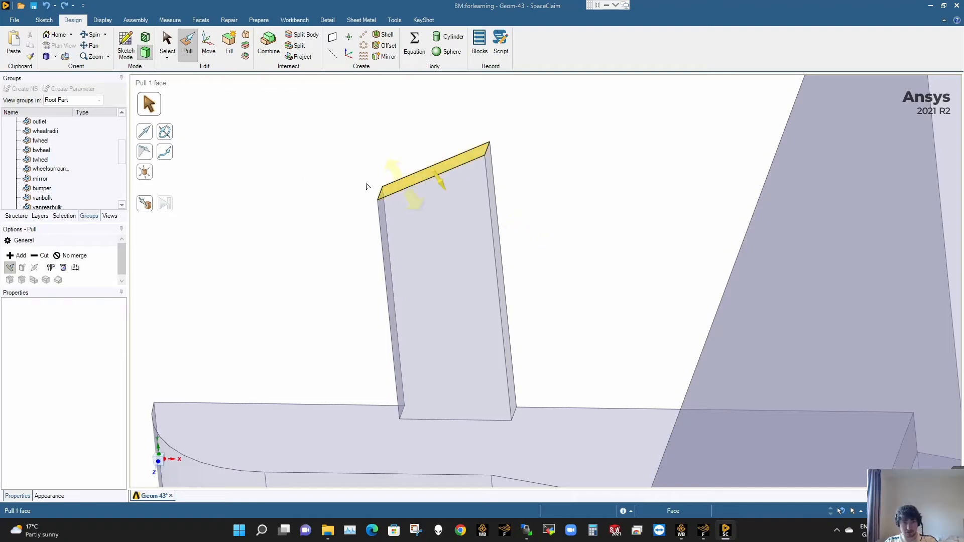
click(146, 154)
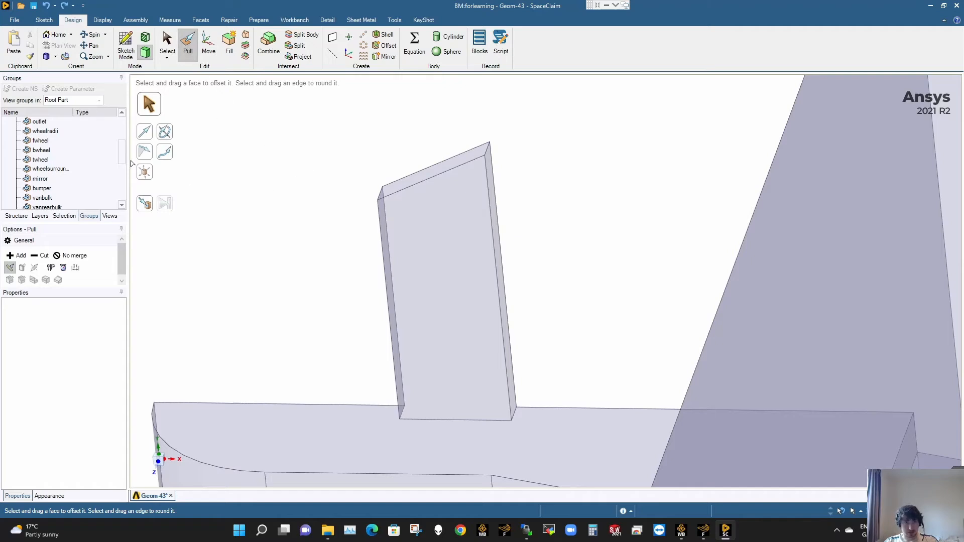
click(169, 135)
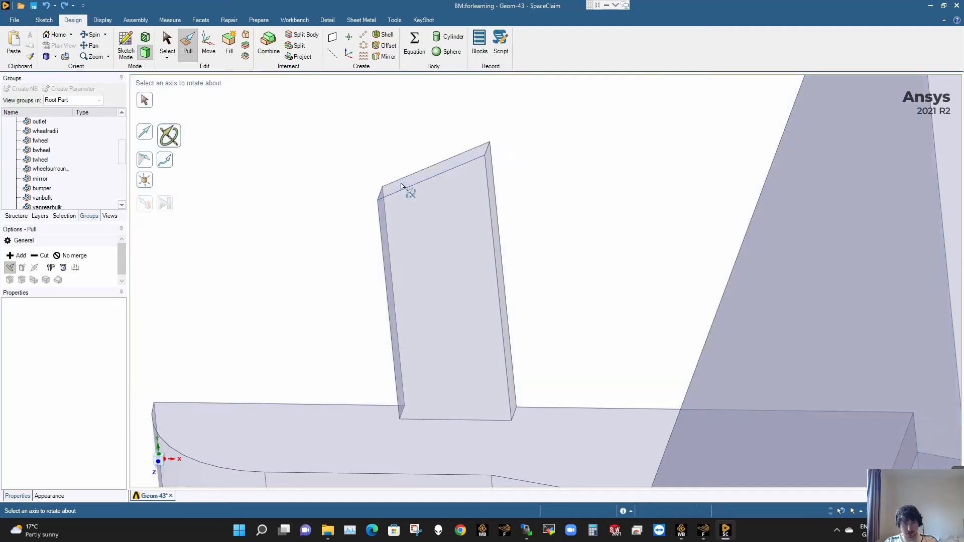
key(Escape)
click(410, 180)
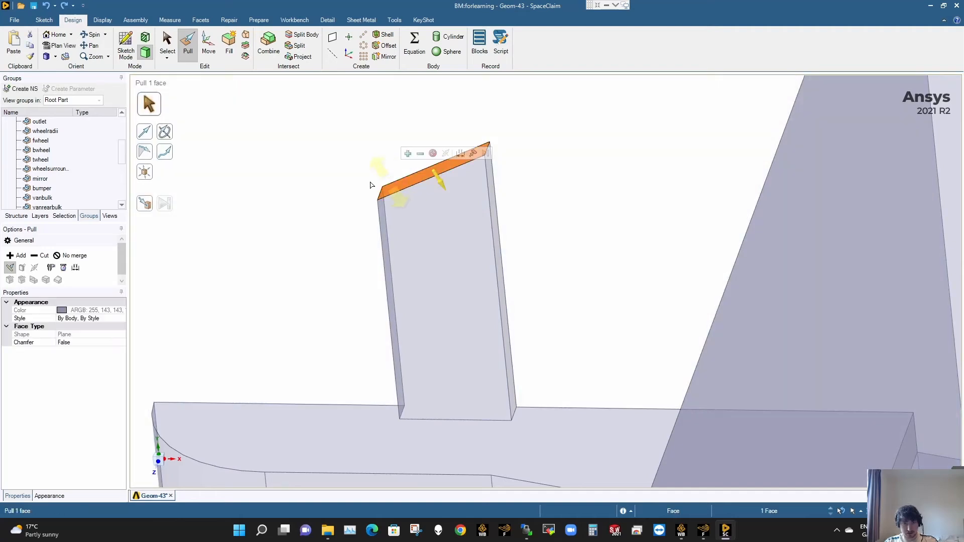
click(167, 133)
click(380, 193)
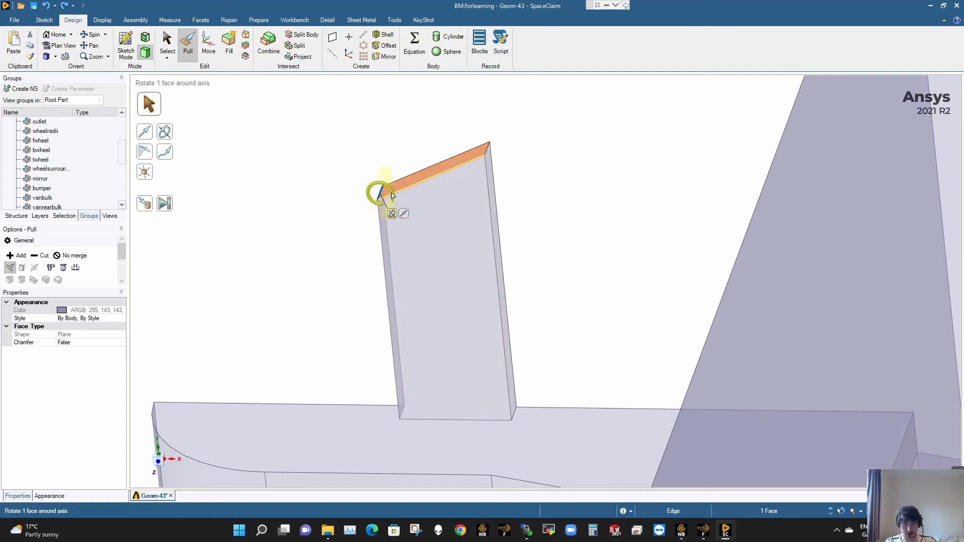
drag(393, 197, 393, 199)
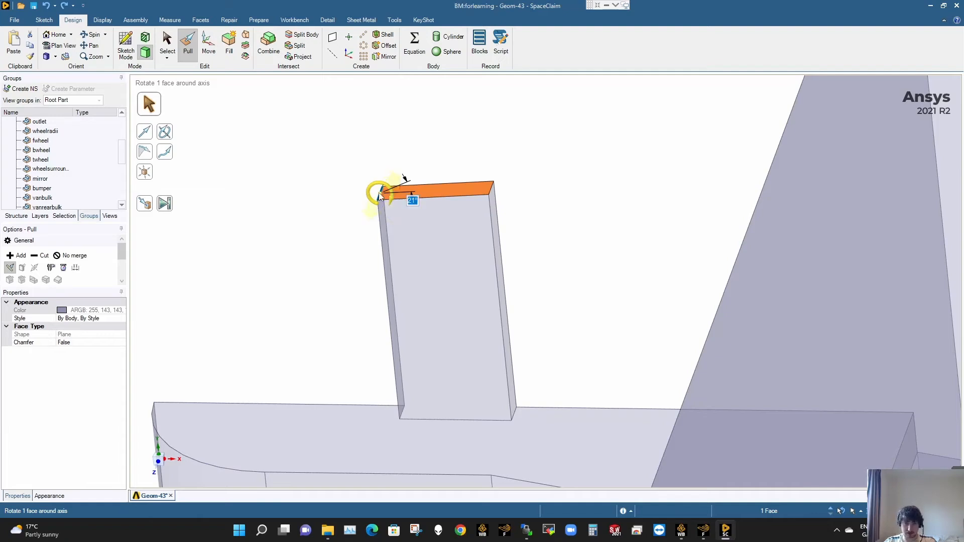
drag(379, 193, 379, 196)
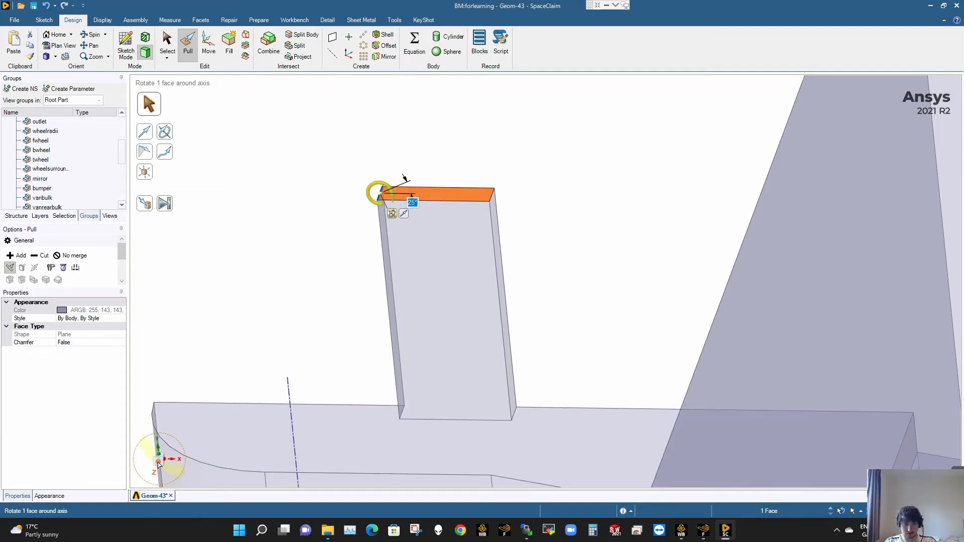
click(159, 463)
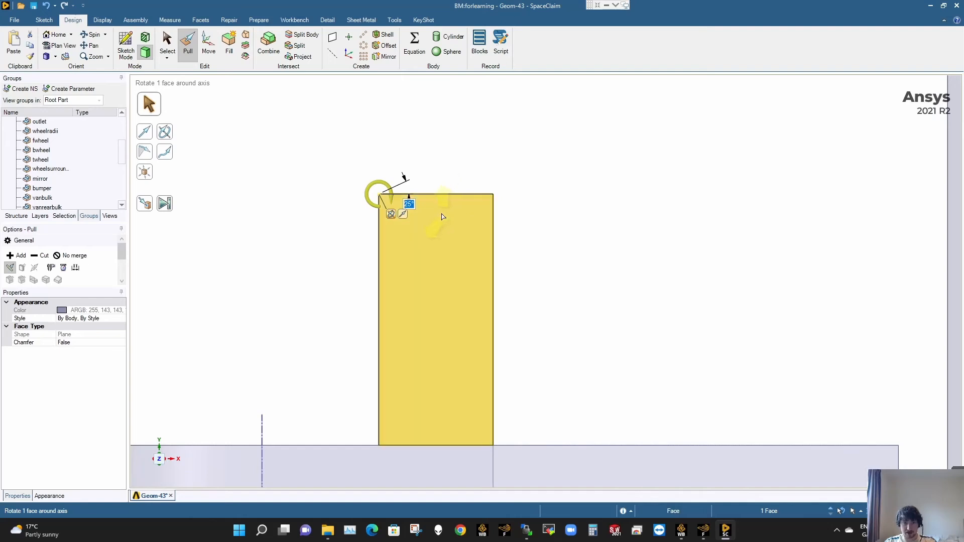
key(Escape)
- Pull the levelled top face down by about 39 mm to shorten the upright block on the hitch
middle_drag(442, 218, 431, 261)
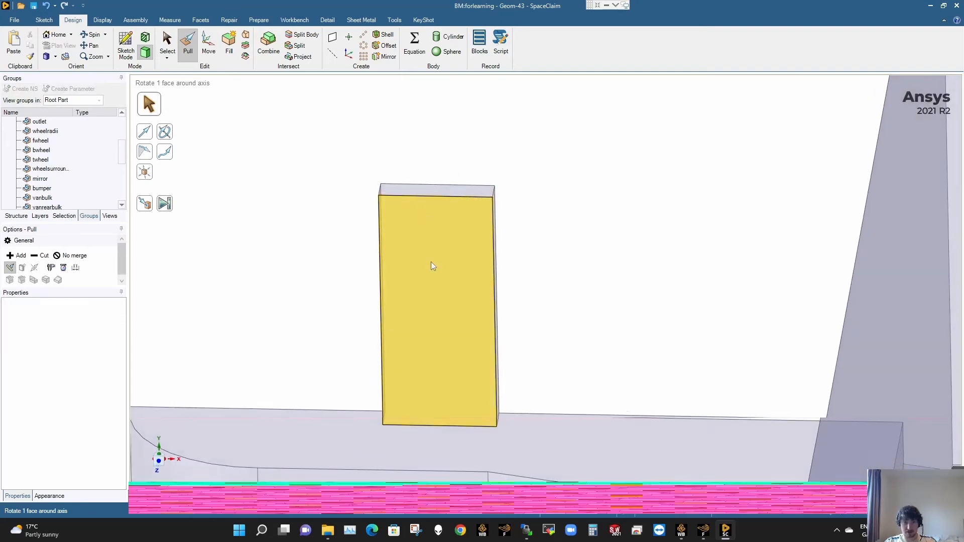
click(393, 189)
drag(438, 216, 449, 372)
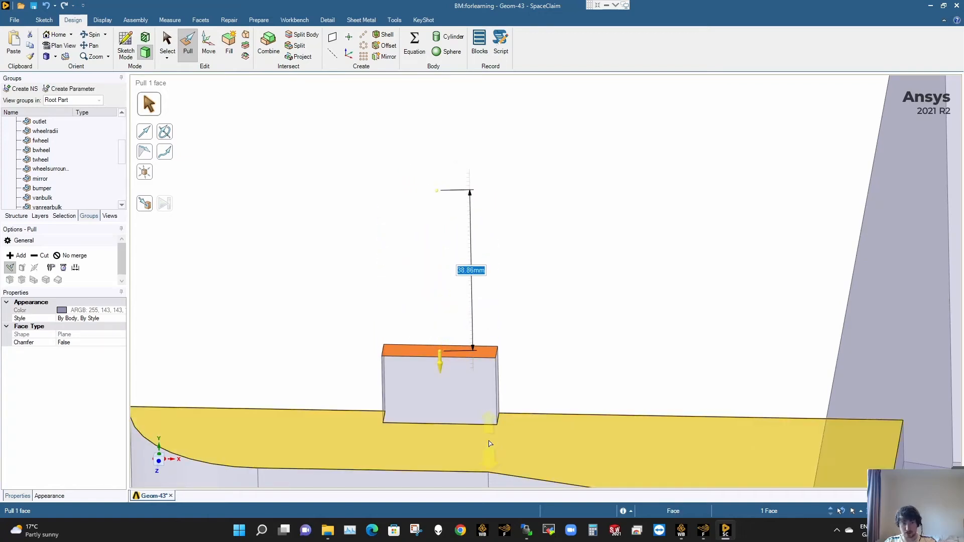
click(625, 338)
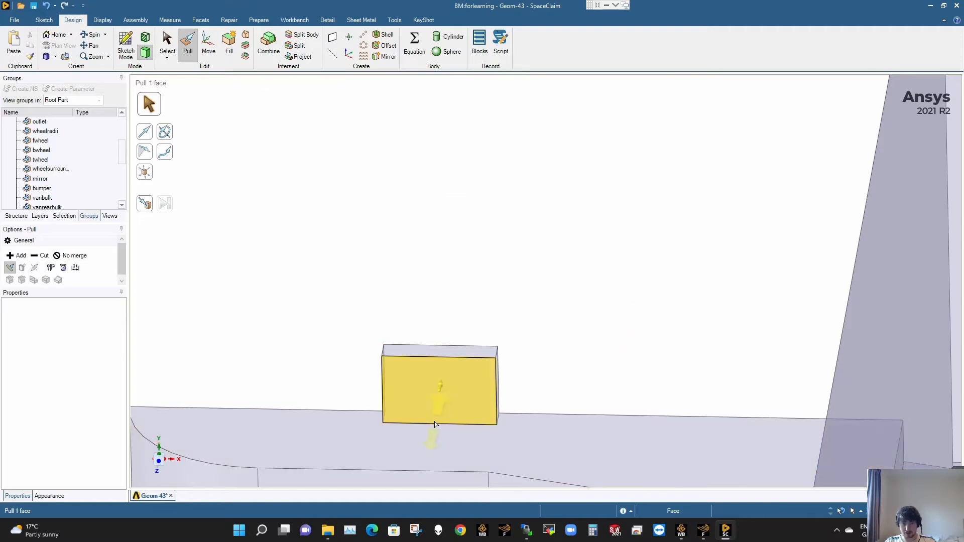
- Pull the trailer-side face of the shortened block toward its opposite face, narrowing the block to a slim post
scroll(434, 419, down, 3)
middle_drag(451, 402, 517, 301)
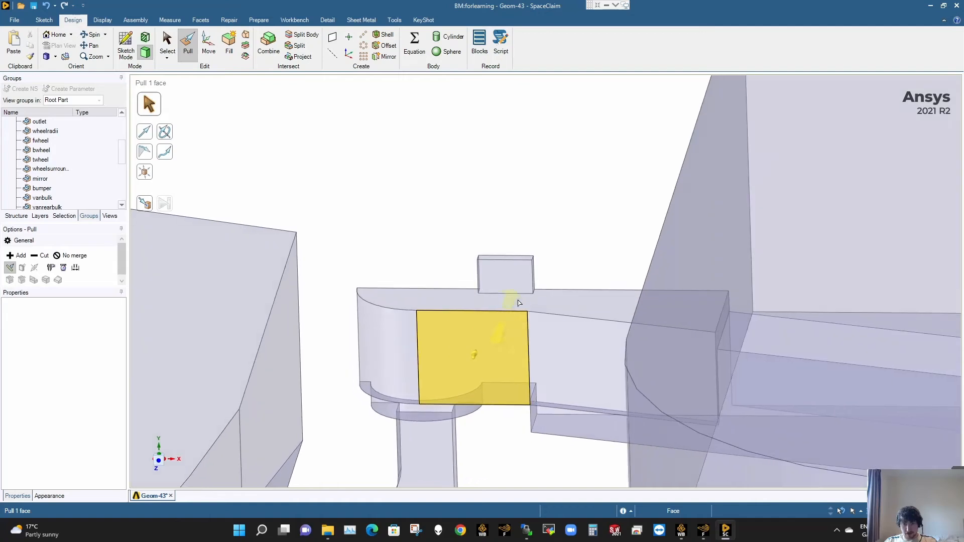
scroll(535, 288, up, 3)
scroll(535, 288, up, 3)
click(520, 273)
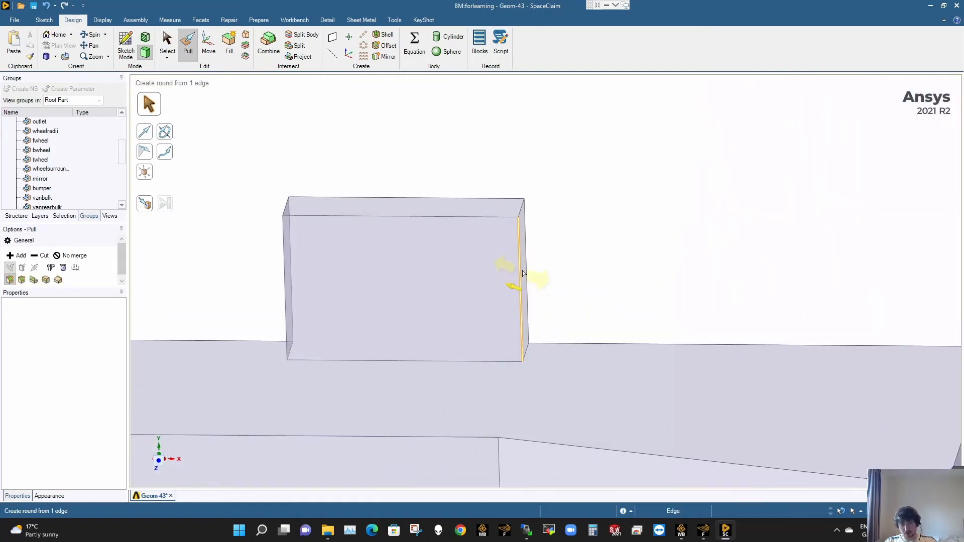
click(509, 271)
drag(511, 280, 320, 279)
click(366, 272)
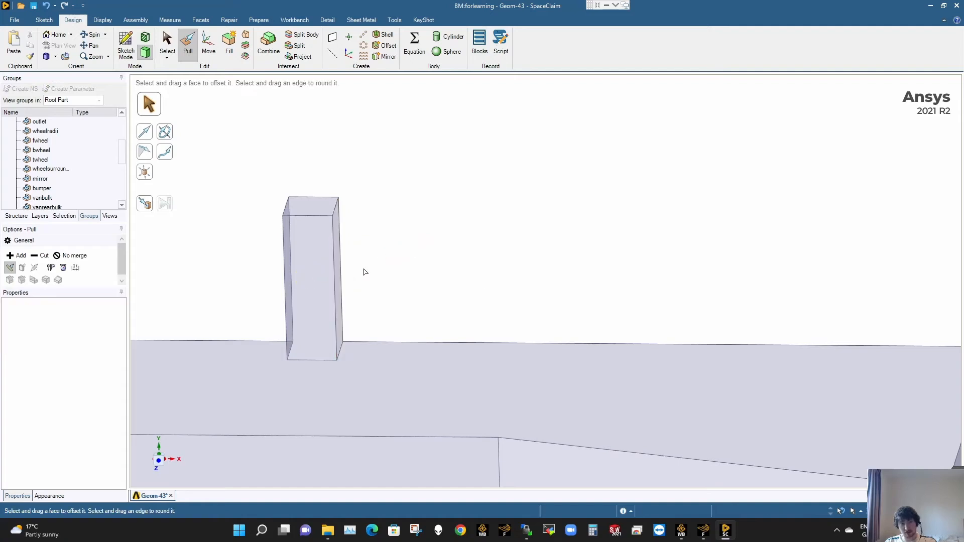
- Try pulling the post's top face up to the hitch's flat upper surface
click(339, 374)
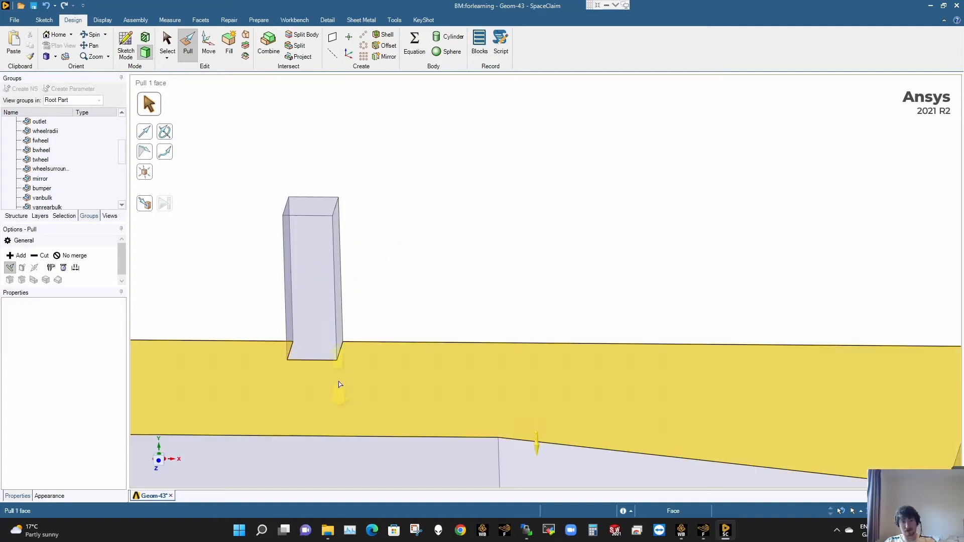
click(311, 206)
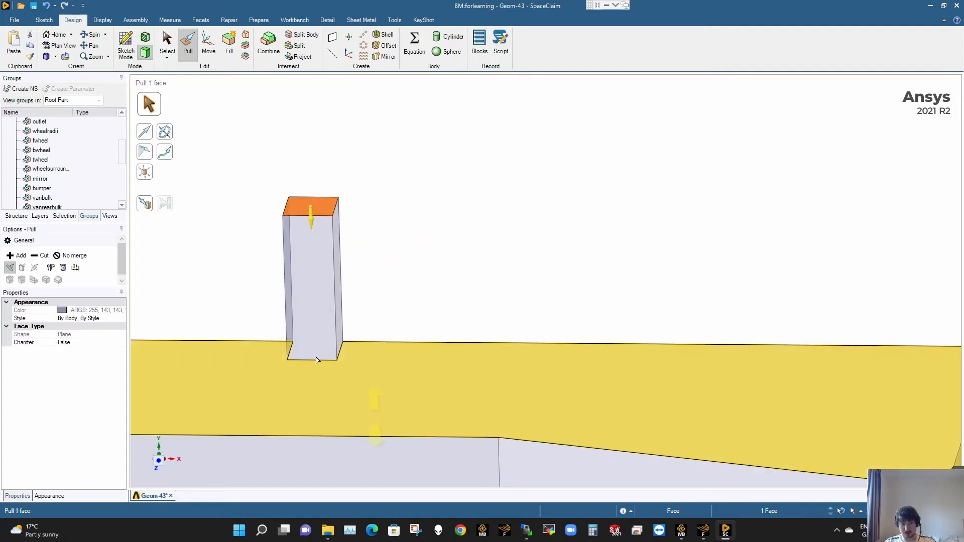
click(144, 203)
click(273, 393)
click(307, 344)
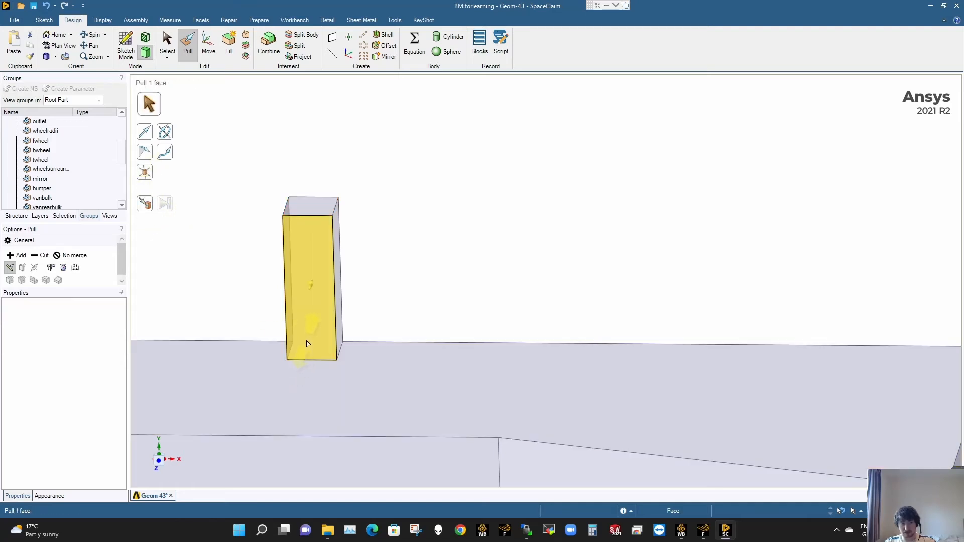
- Examine which faces the trailerhitchfine named selection covers around the post and hitch
click(40, 159)
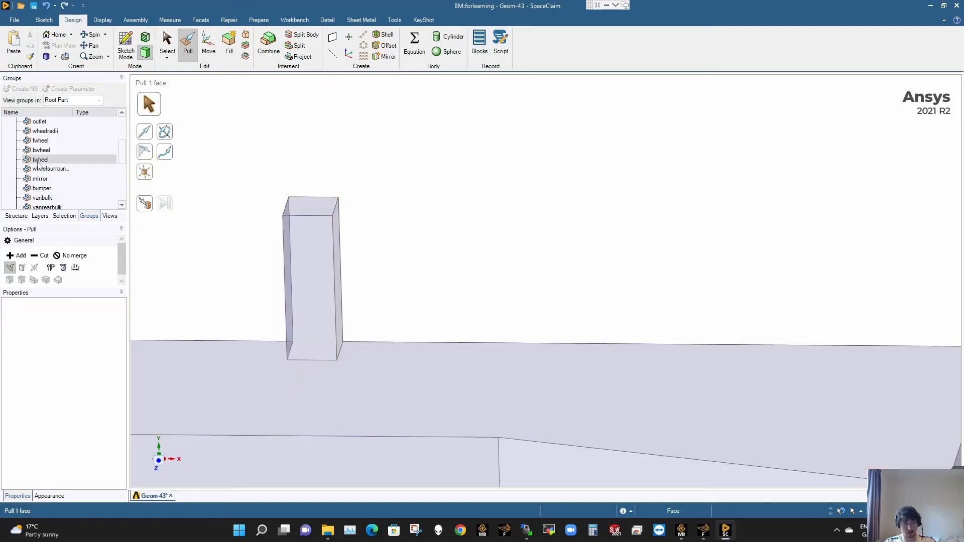
scroll(38, 165, down, 2)
scroll(38, 165, down, 4)
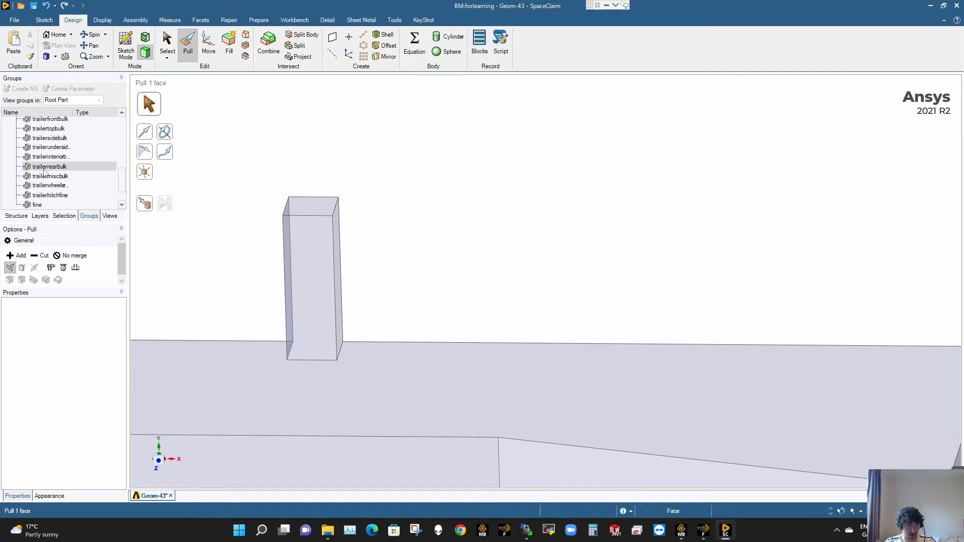
click(48, 175)
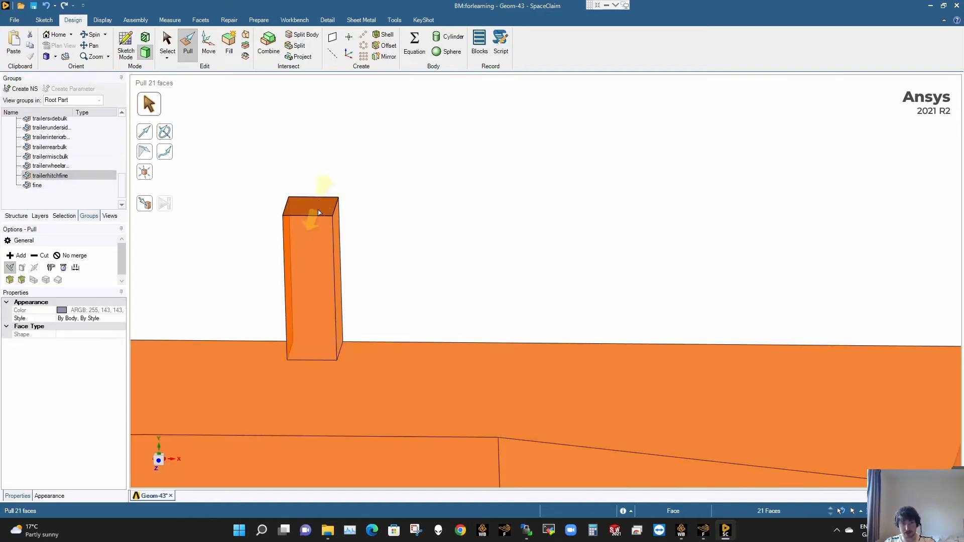
key(Escape)
key(Escape)
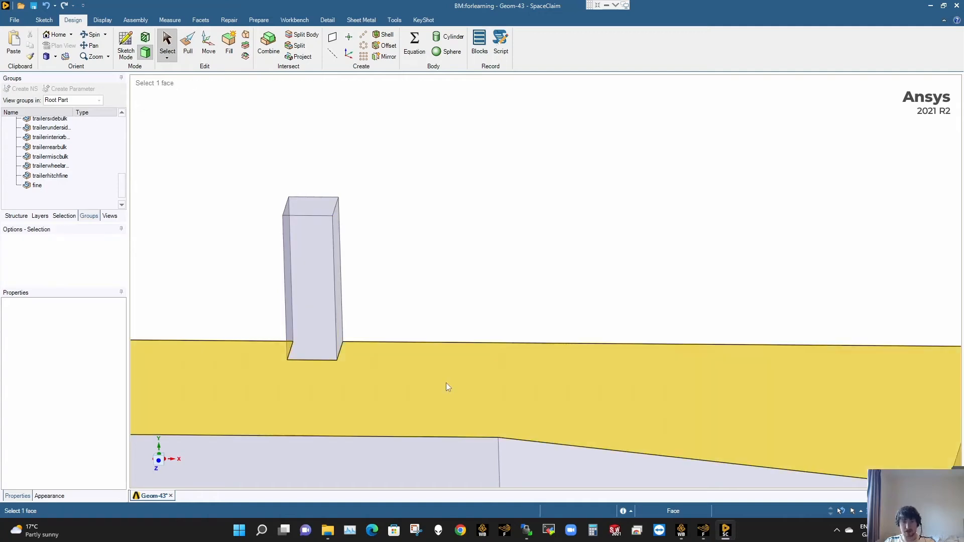
- Examine the slim post from the side, both up close and in relation to the van and trailer
scroll(446, 382, down, 9)
shift+middle_drag(450, 402, 489, 265)
click(502, 273)
scroll(499, 257, up, 5)
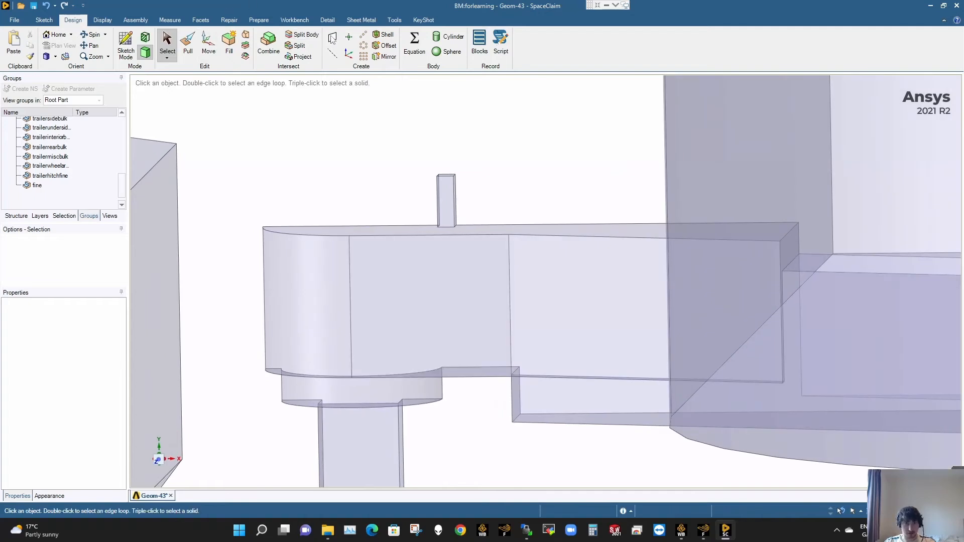
scroll(472, 220, up, 5)
click(423, 190)
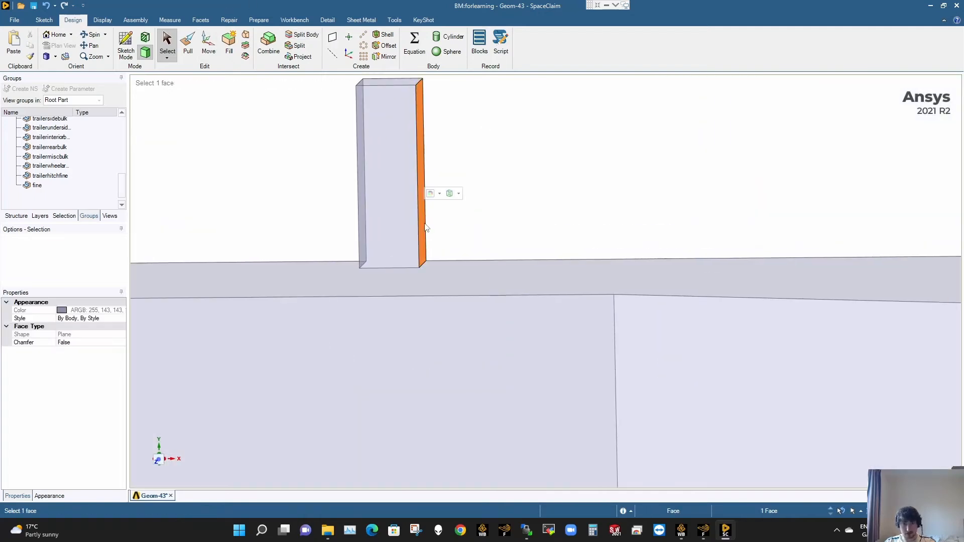
key(Escape)
scroll(399, 236, down, 10)
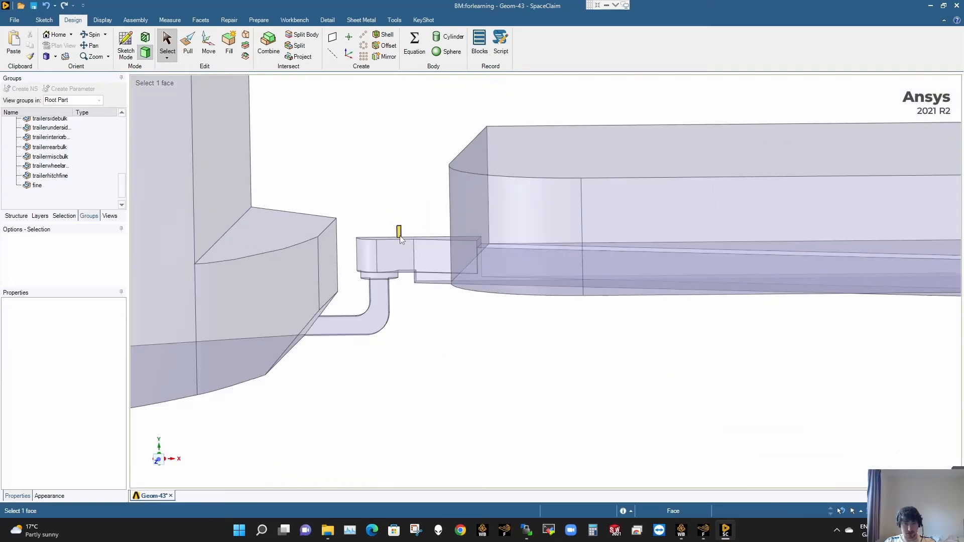
scroll(399, 236, down, 10)
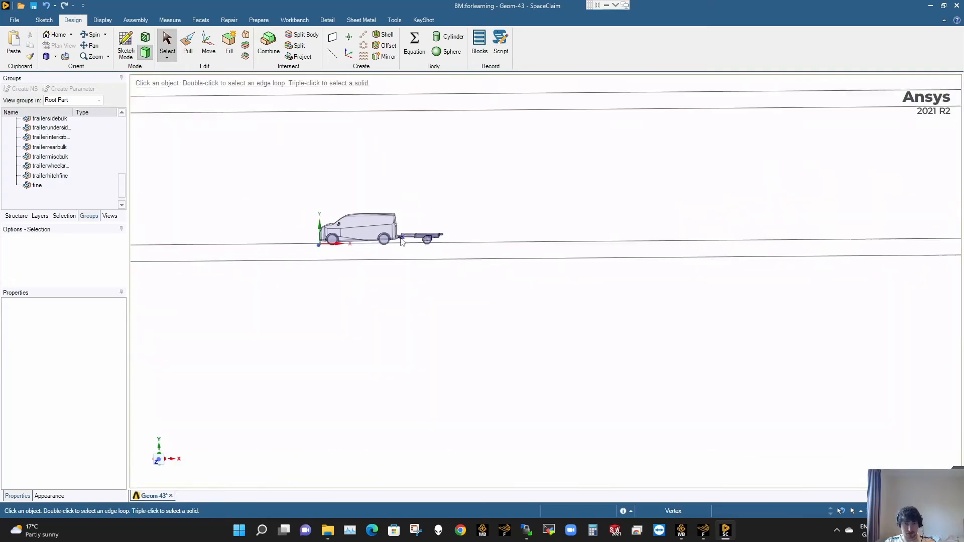
middle_drag(401, 241, 408, 245)
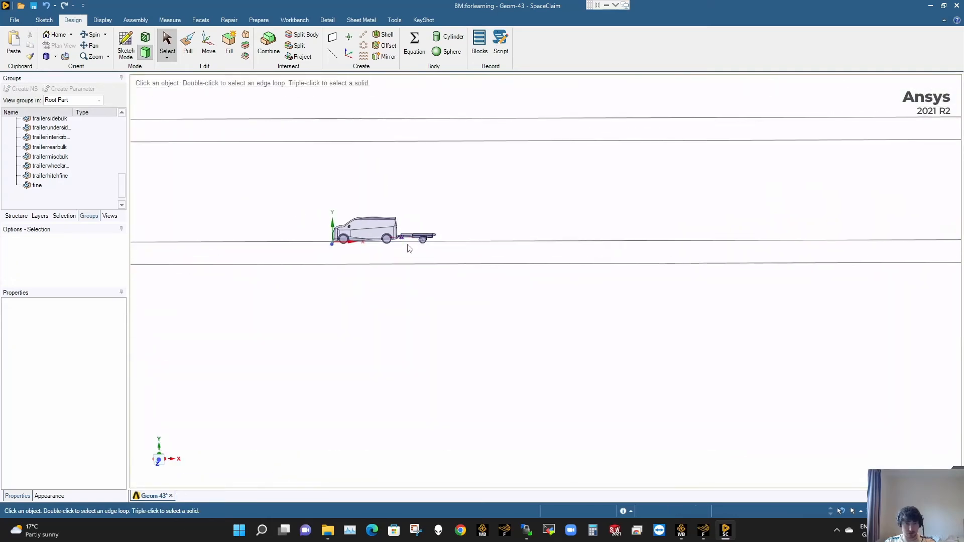
- Create a plane on the trailer-side face of the slim post
click(332, 37)
scroll(407, 231, up, 6)
scroll(374, 312, up, 10)
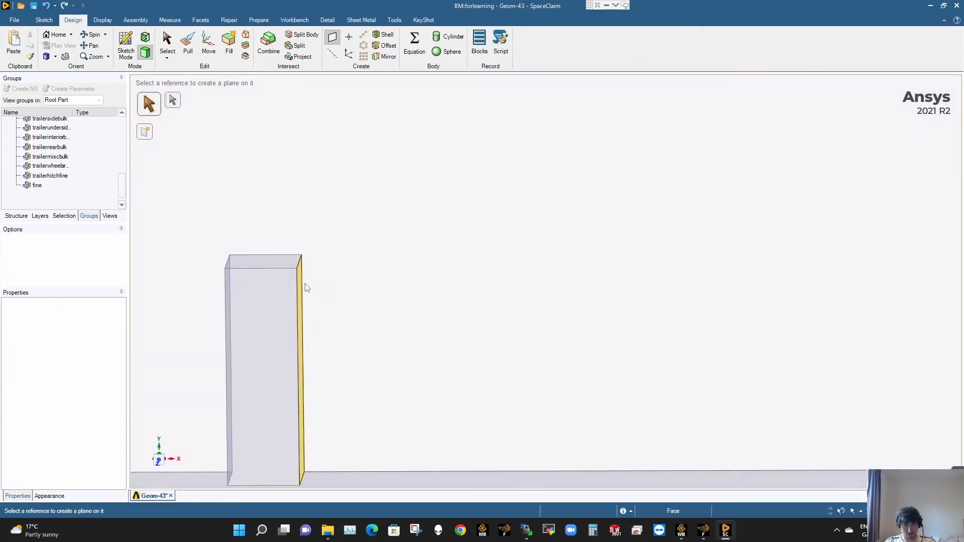
click(307, 287)
scroll(383, 316, down, 15)
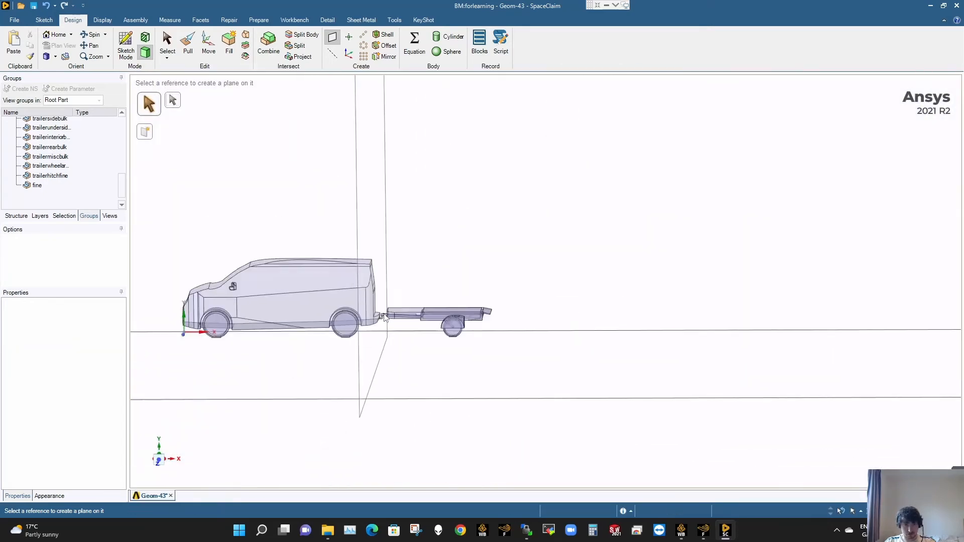
key(Escape)
- Move the new plane on the slim post 15 mm along X towards the trailer
click(208, 44)
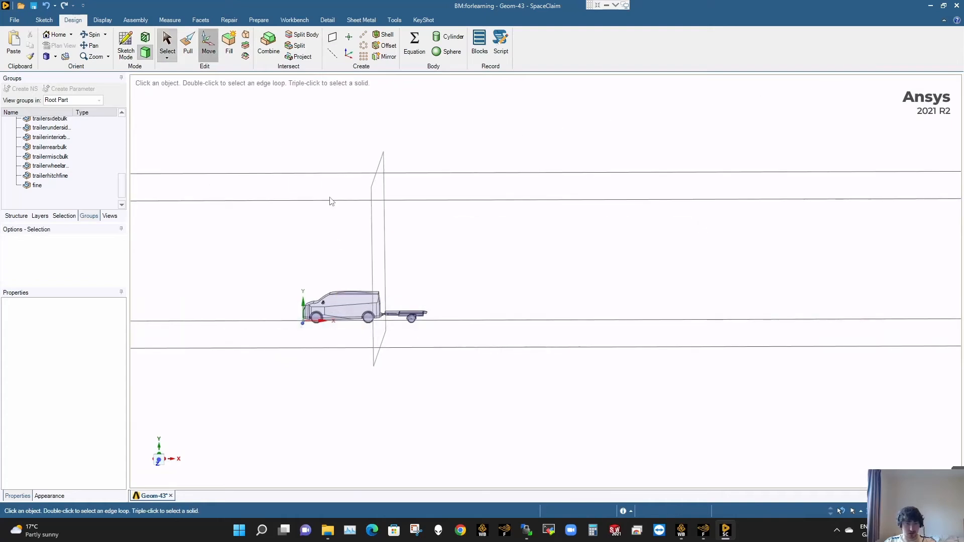
click(378, 351)
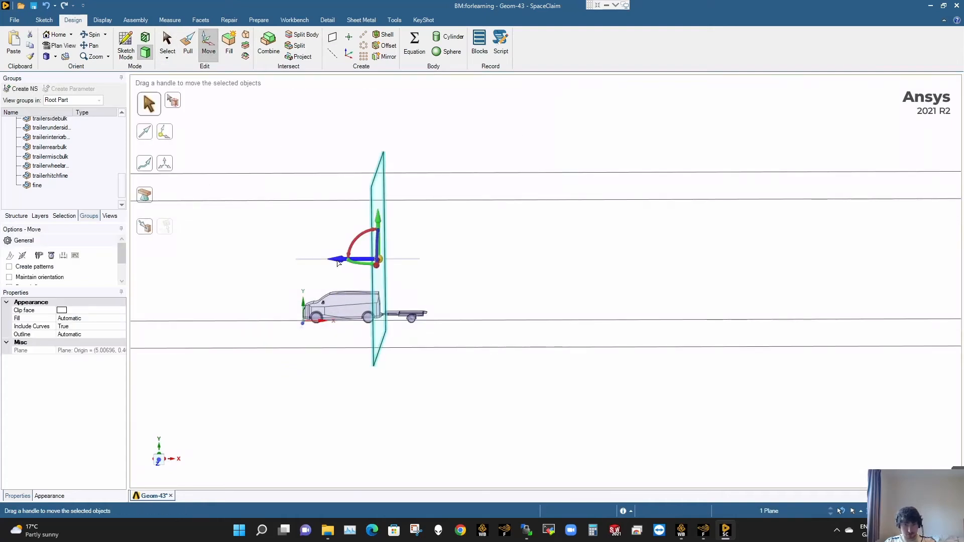
drag(342, 262, 331, 263)
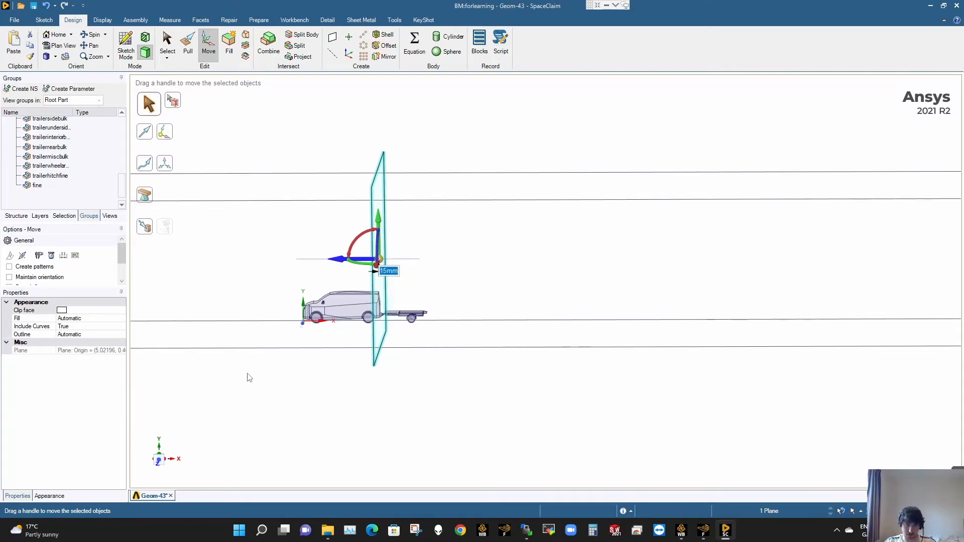
- Examine in side view where the shifted plane crosses the hitch, up close and in relation to the van and trailer
click(158, 460)
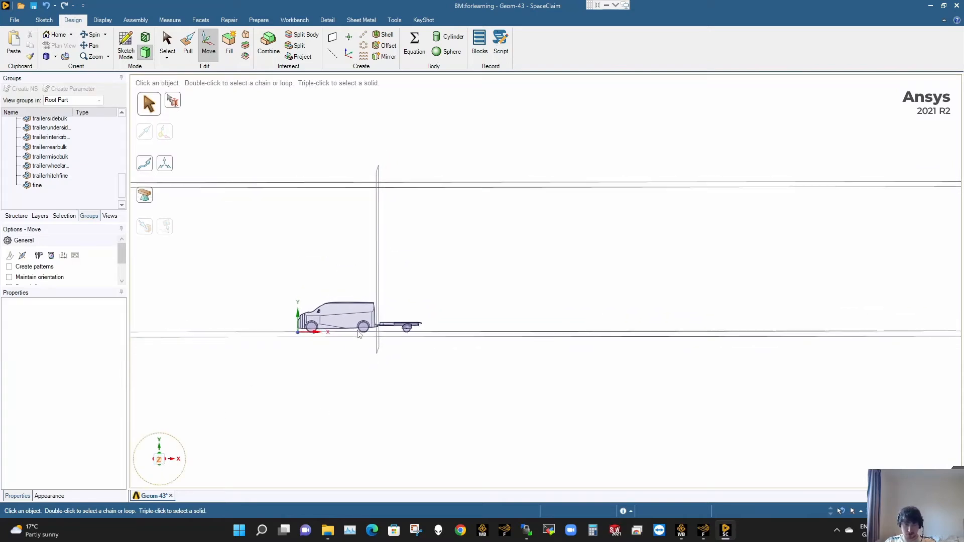
scroll(363, 318, up, 5)
scroll(389, 336, up, 10)
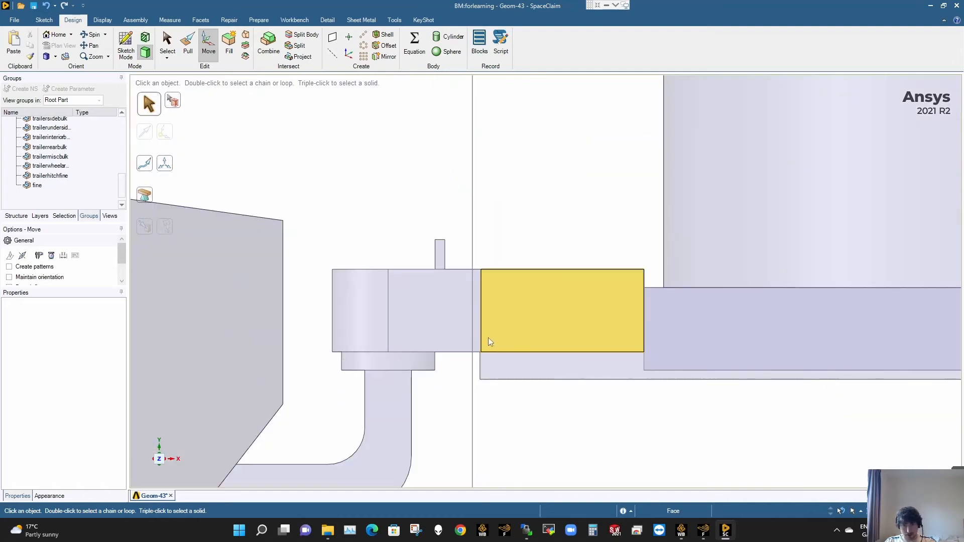
middle_drag(488, 337, 472, 366)
middle_drag(484, 309, 494, 308)
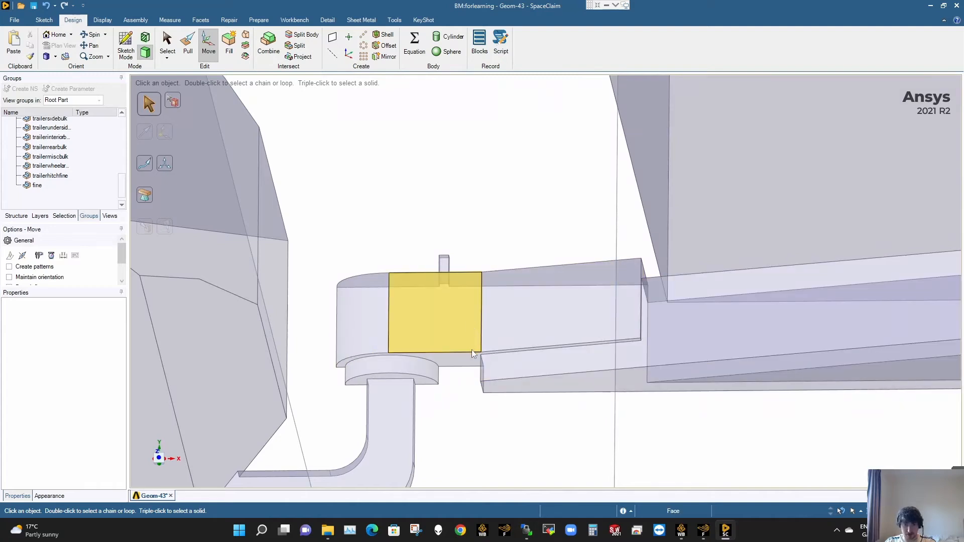
click(158, 460)
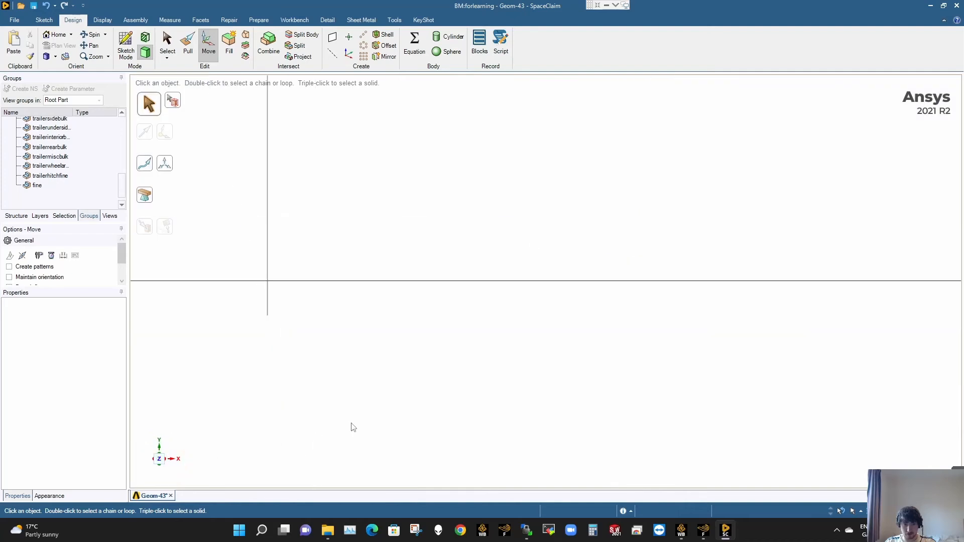
scroll(381, 155, down, 10)
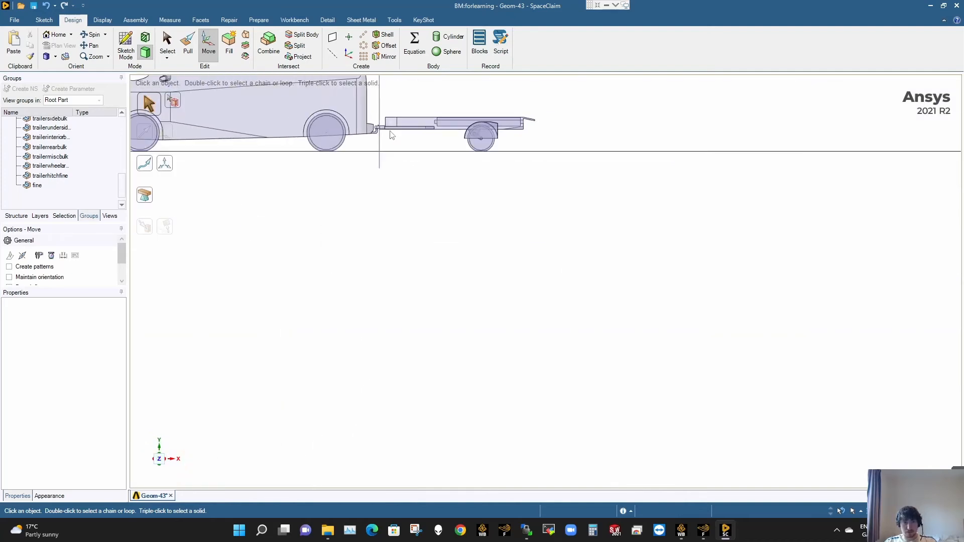
ctrl+middle_drag(394, 133, 421, 314)
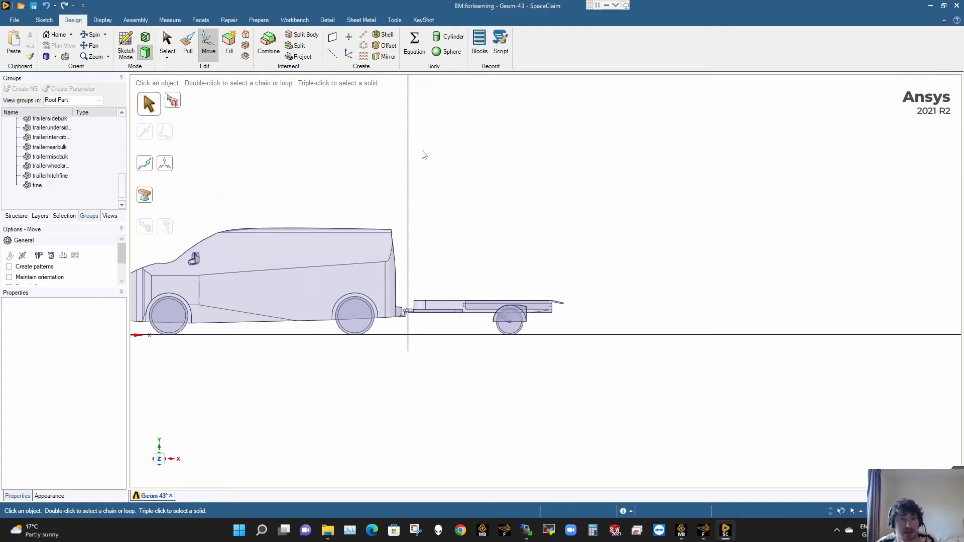
- Split the enclosure body at the vertical plane through the hitch, keeping both halves
click(304, 34)
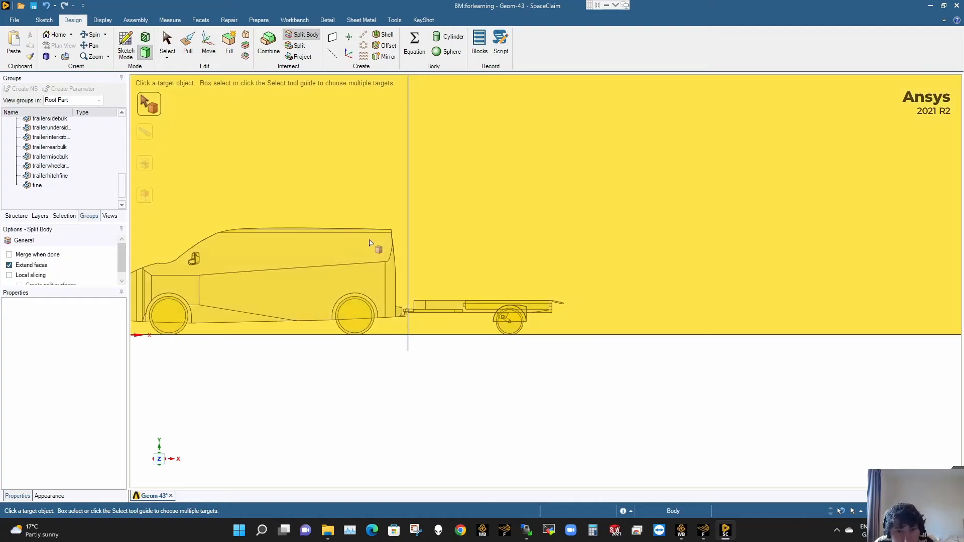
click(369, 243)
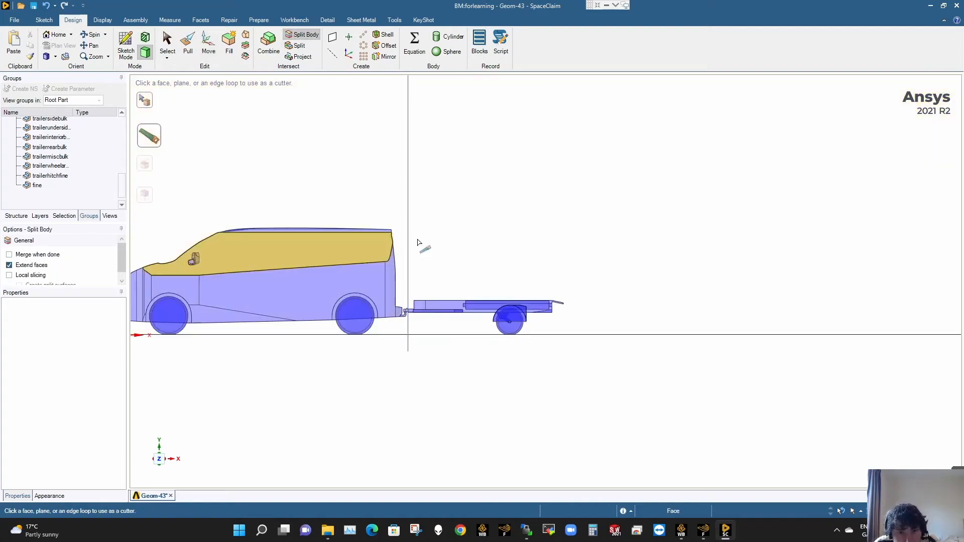
click(409, 249)
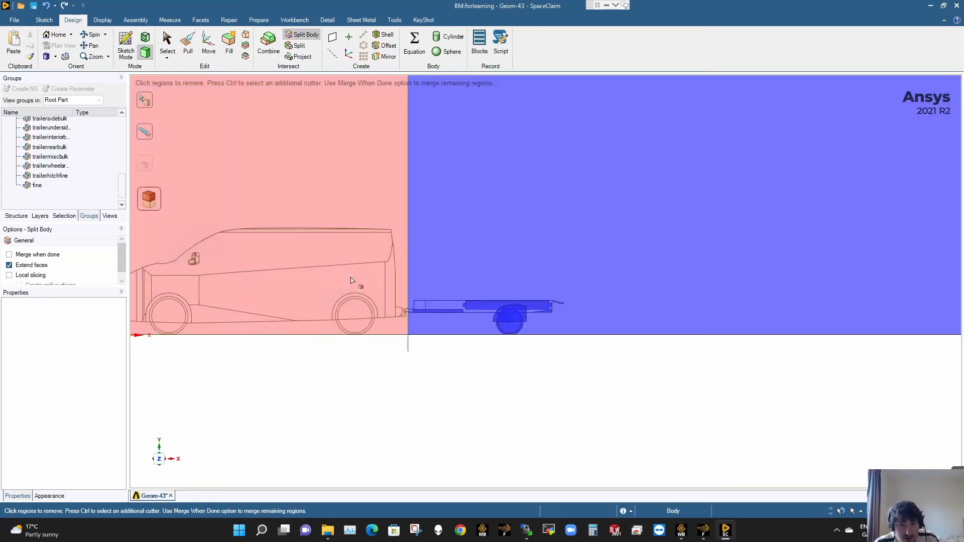
key(Escape)
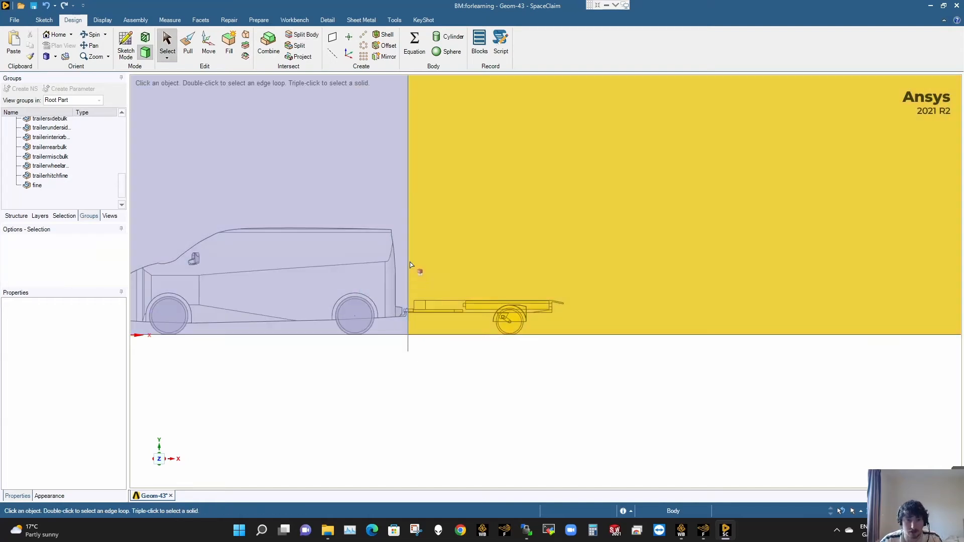
- Move the trailer-side half of the split enclosure 1000 mm along positive X, away from the van
click(209, 45)
click(517, 212)
triple_click(517, 212)
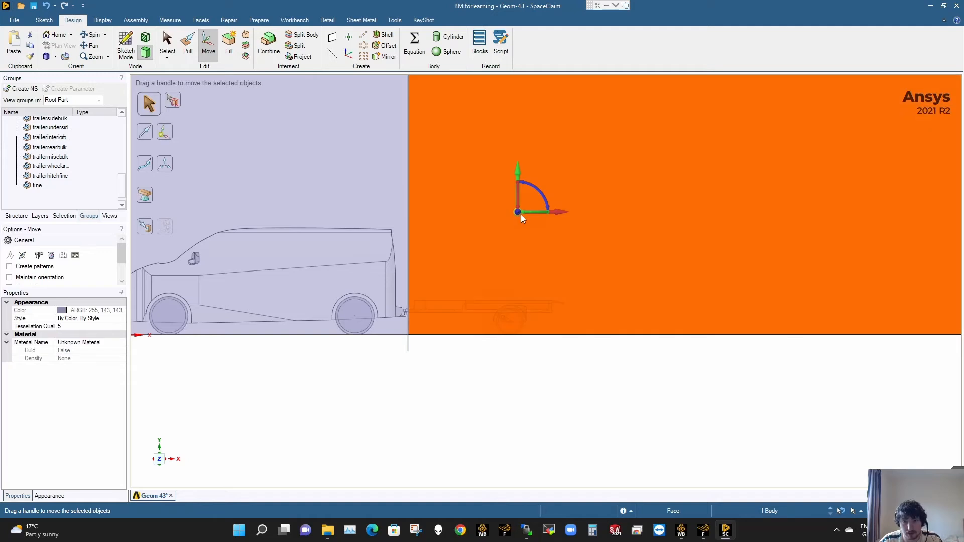
drag(564, 214, 588, 213)
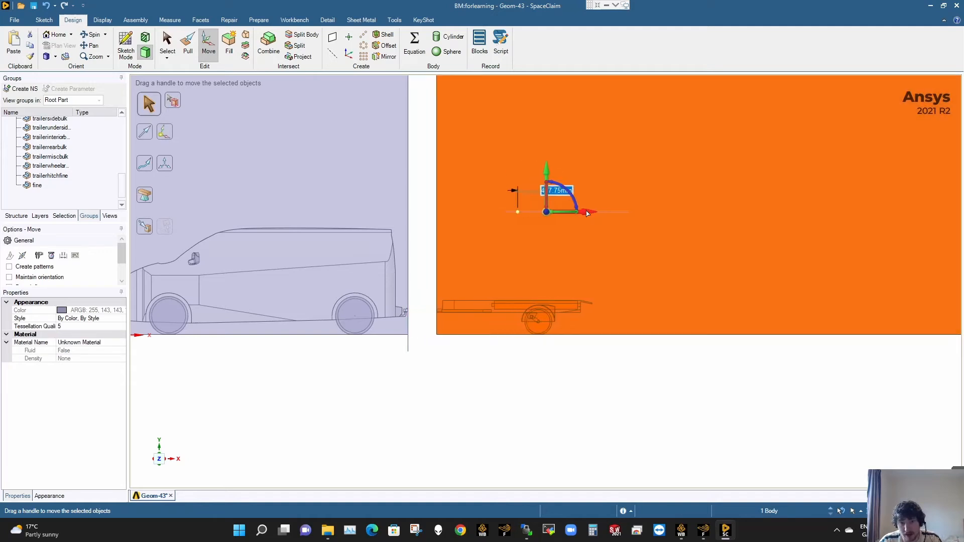
text(500)
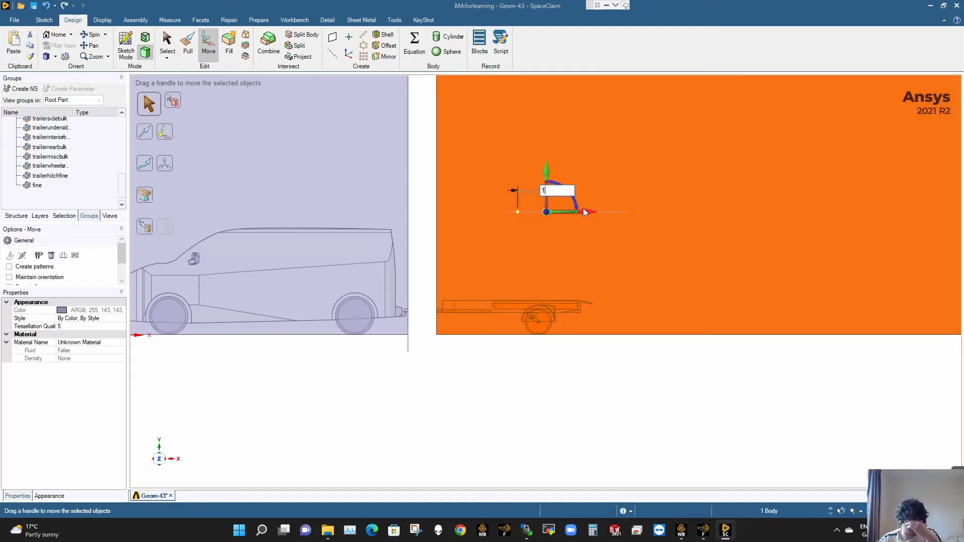
key(Return)
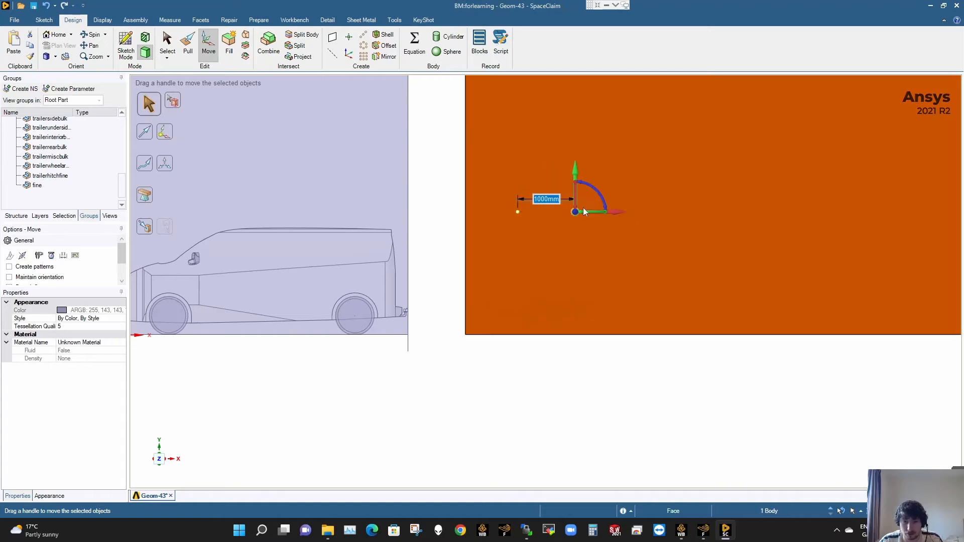
click(589, 391)
key(Escape)
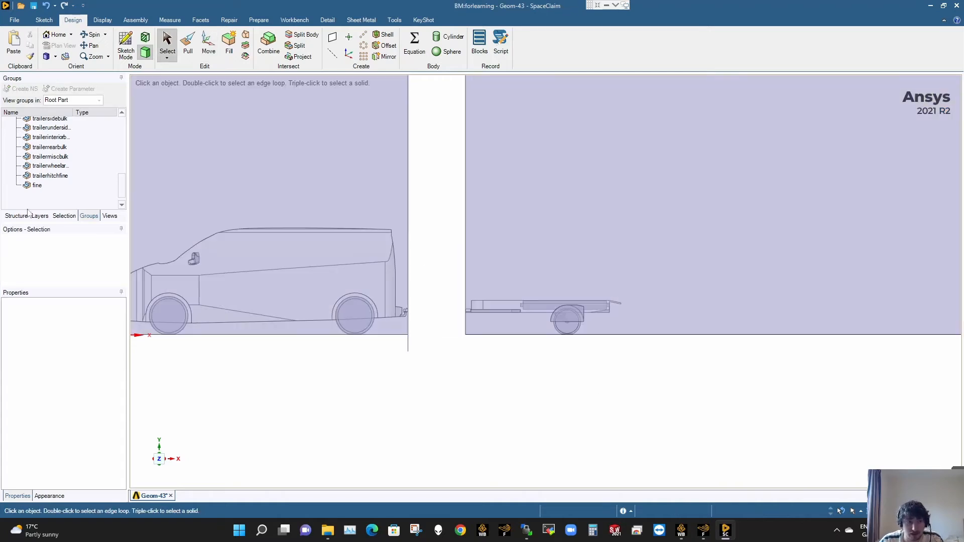
- Show the small Solid box at the trailer, move it 1000 mm along positive X and hide it again
click(17, 216)
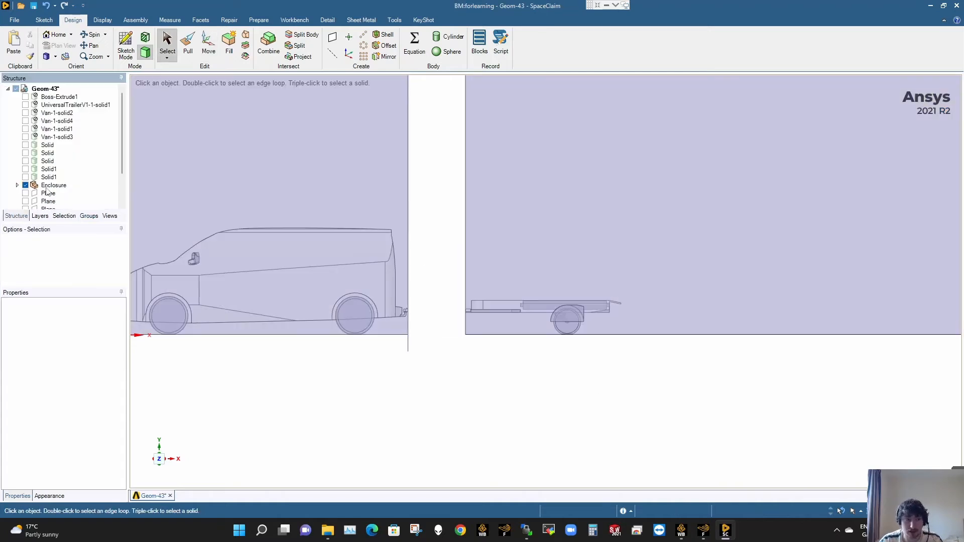
click(46, 147)
click(364, 400)
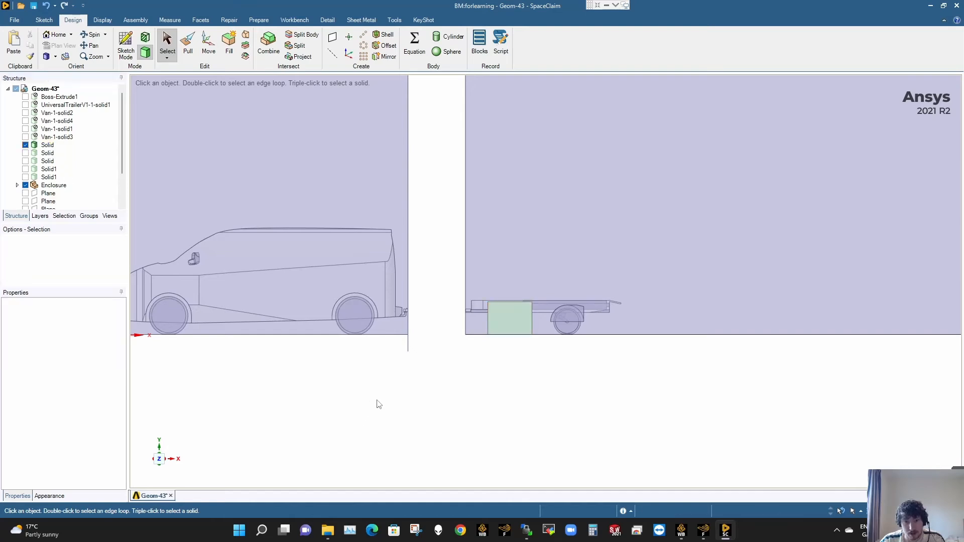
click(48, 145)
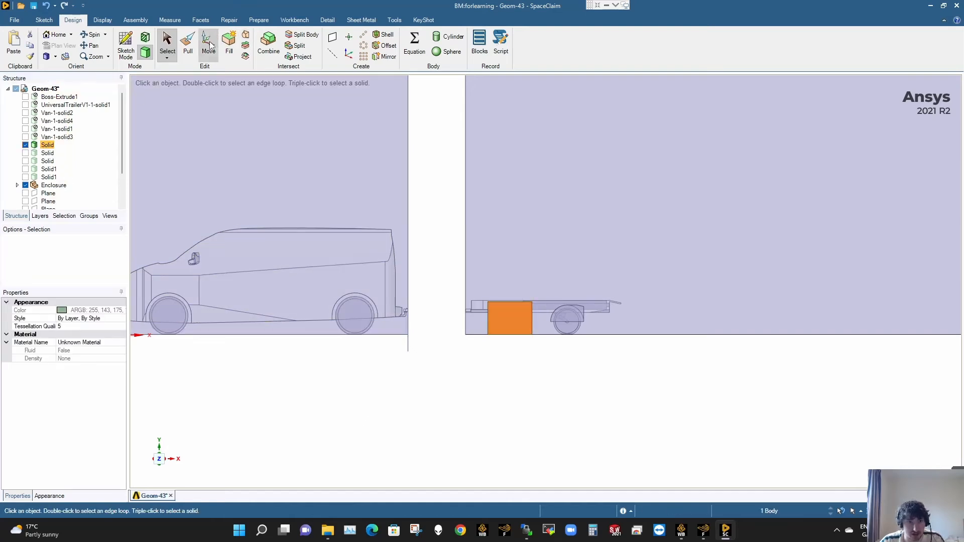
click(208, 45)
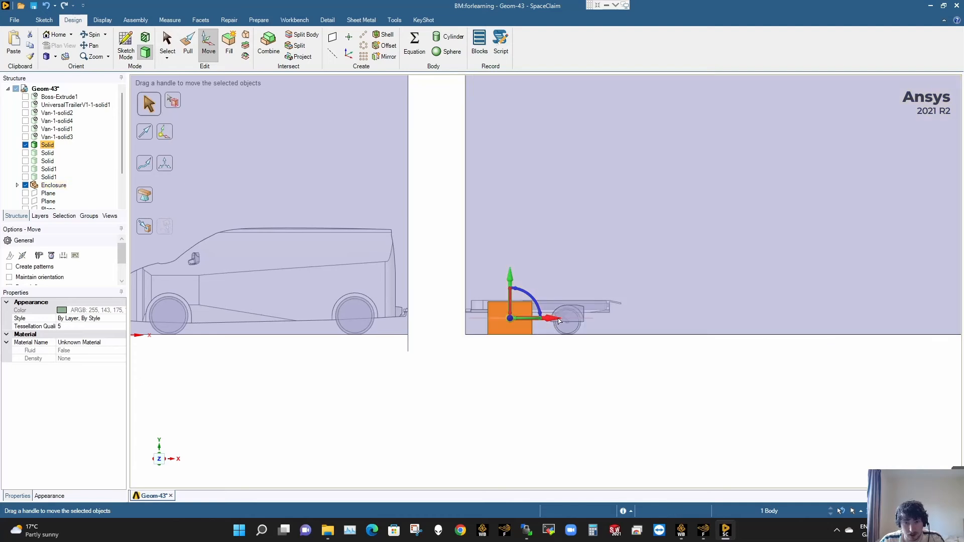
mouse_move(559, 320)
mouse_down()
mouse_move(570, 322)
mouse_move(549, 324)
mouse_up()
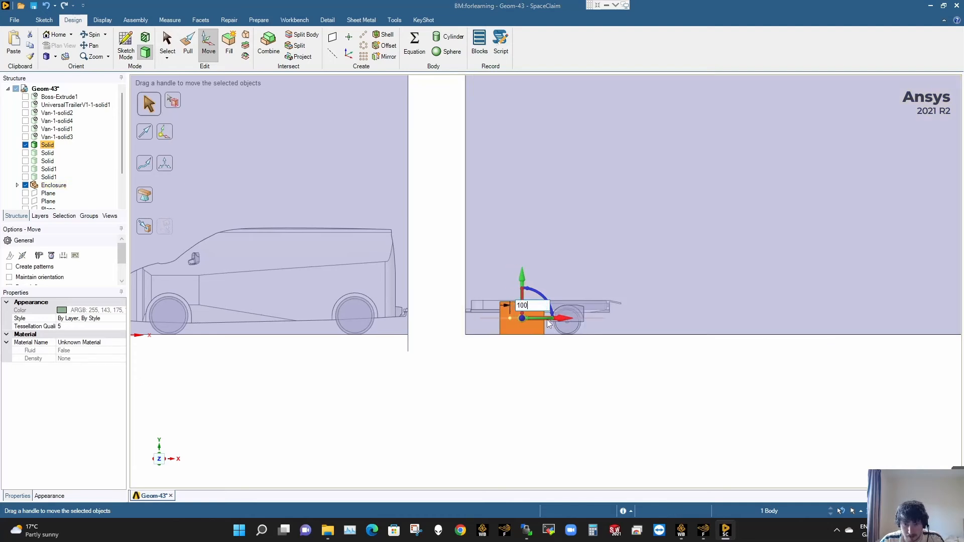
text(1000)
key(Return)
key(Escape)
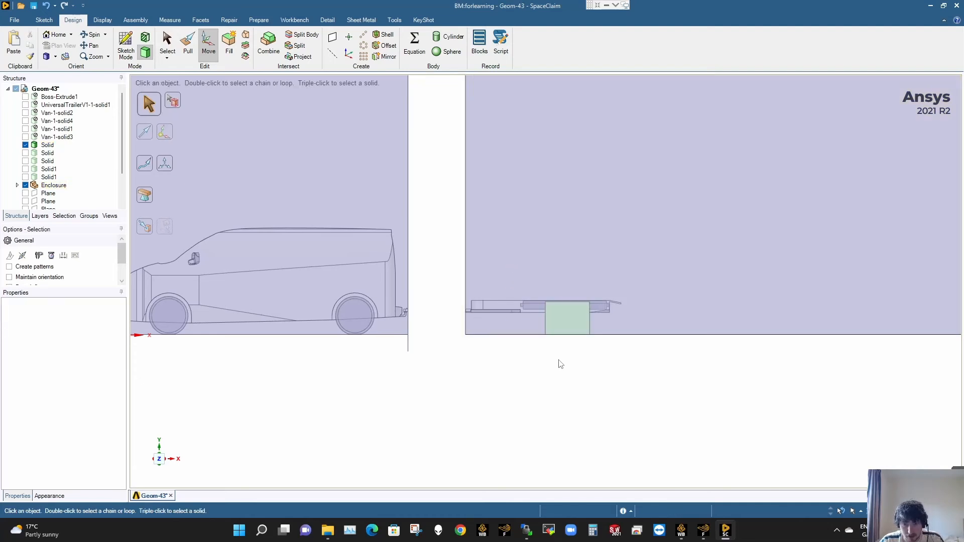
click(25, 144)
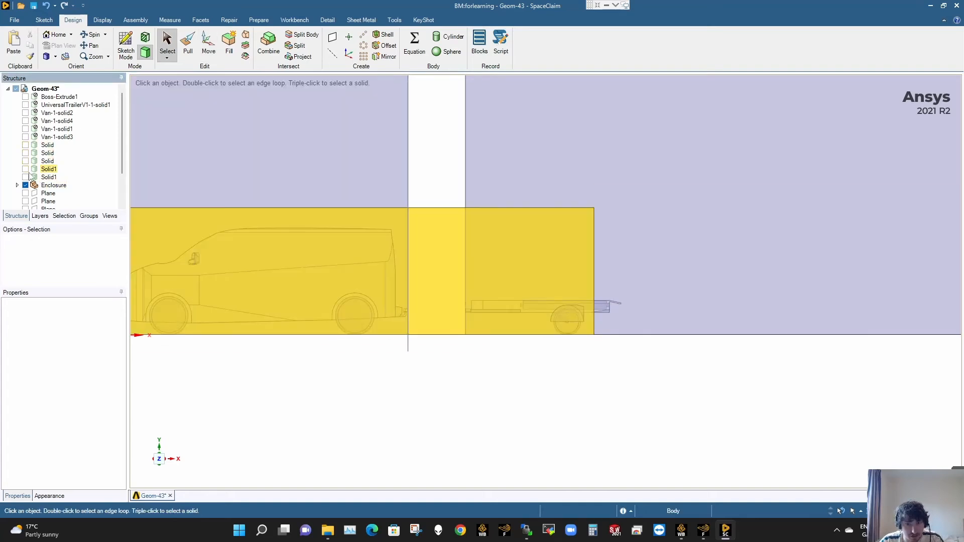
- Show both Solid1 boxes and compare their extents with the two enclosure halves
click(30, 172)
click(28, 170)
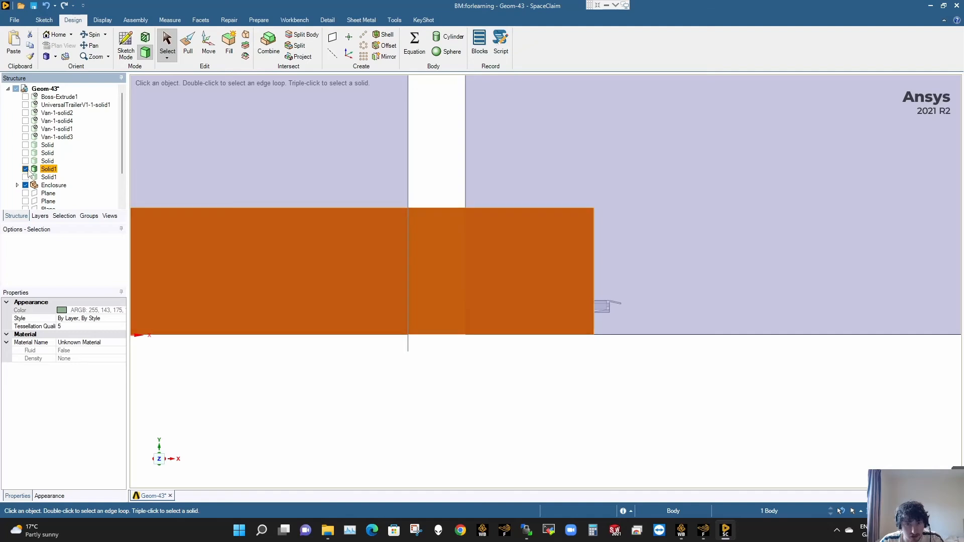
click(25, 178)
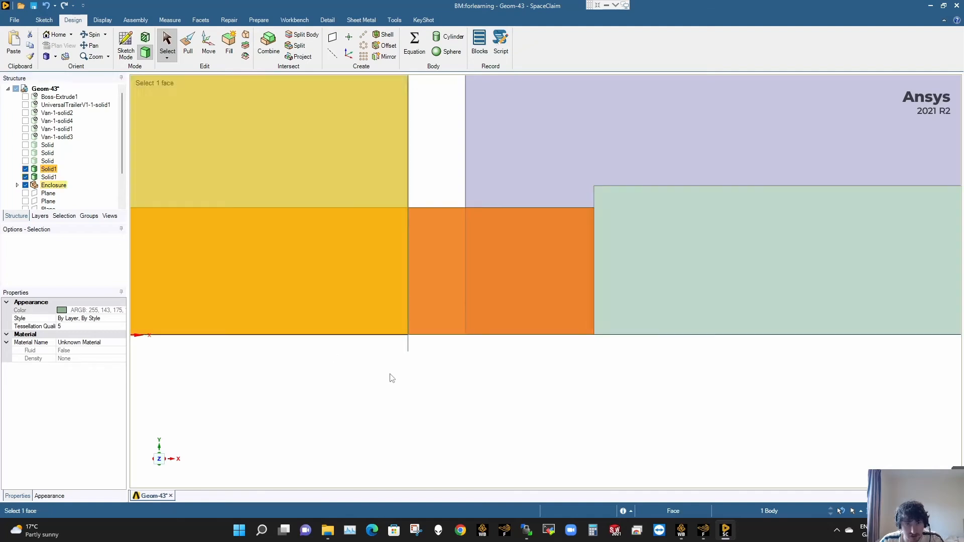
click(517, 404)
scroll(602, 253, down, 5)
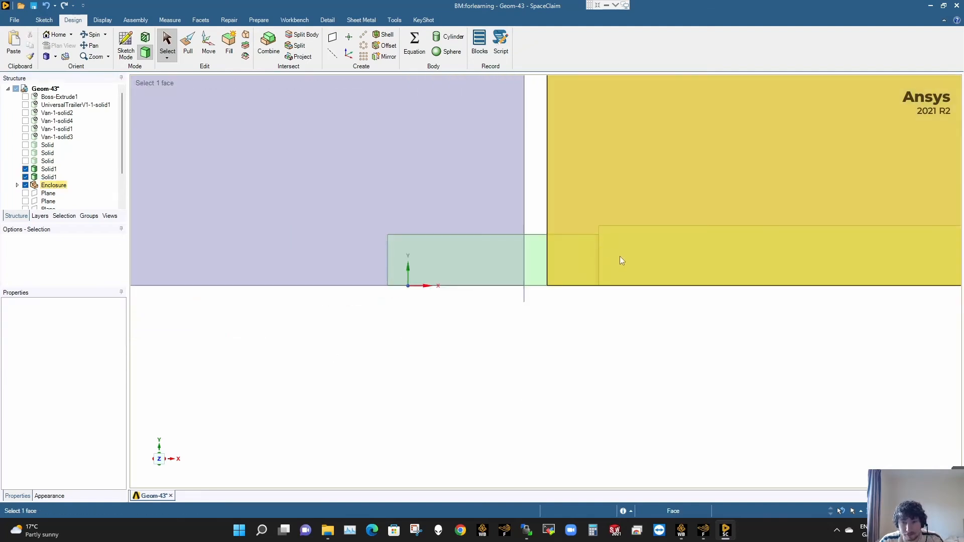
scroll(622, 257, down, 6)
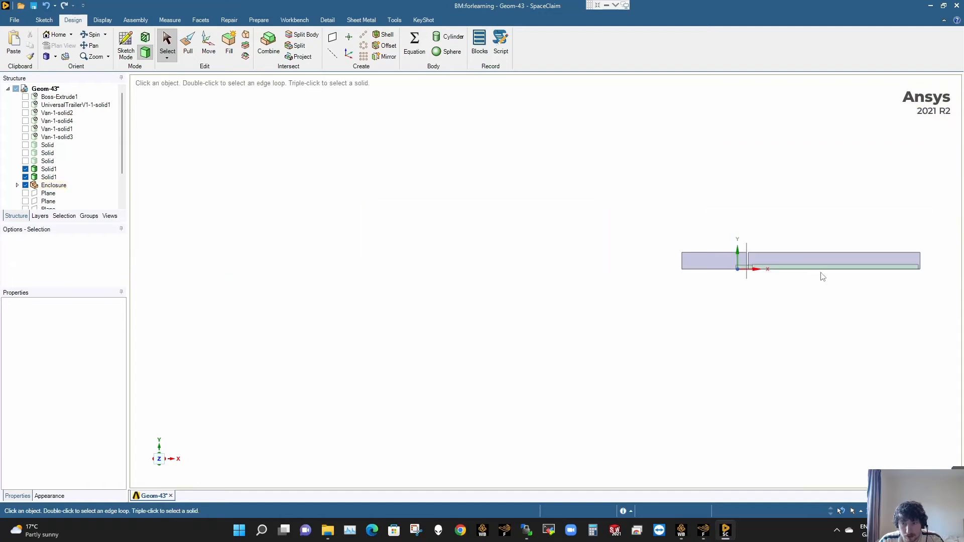
scroll(906, 262, up, 8)
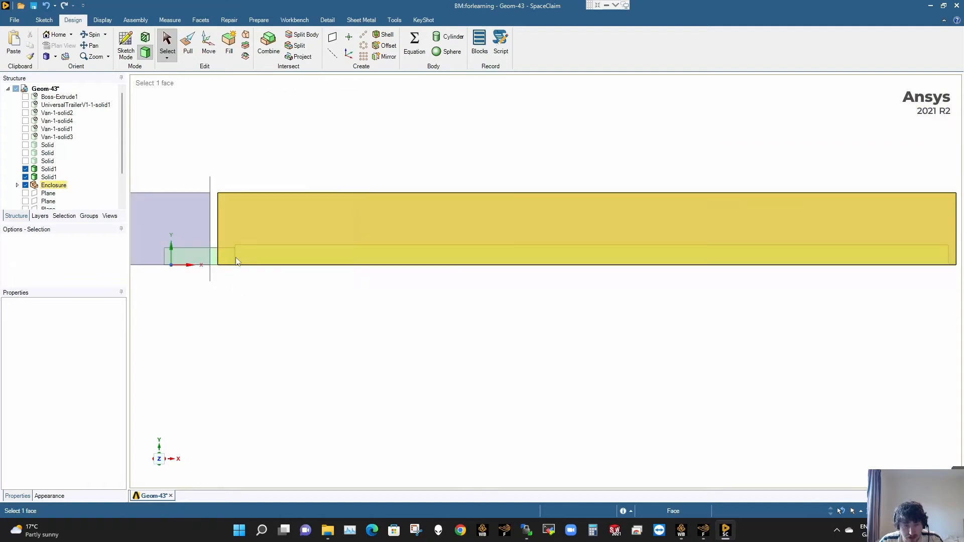
scroll(247, 251, up, 2)
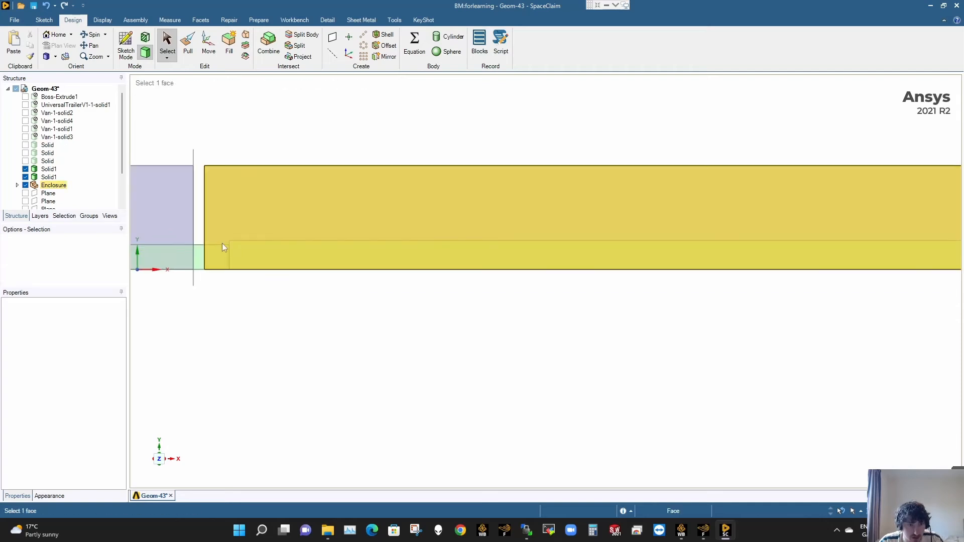
- Move the long Solid1 box behind the van 1000 mm along positive X
click(44, 178)
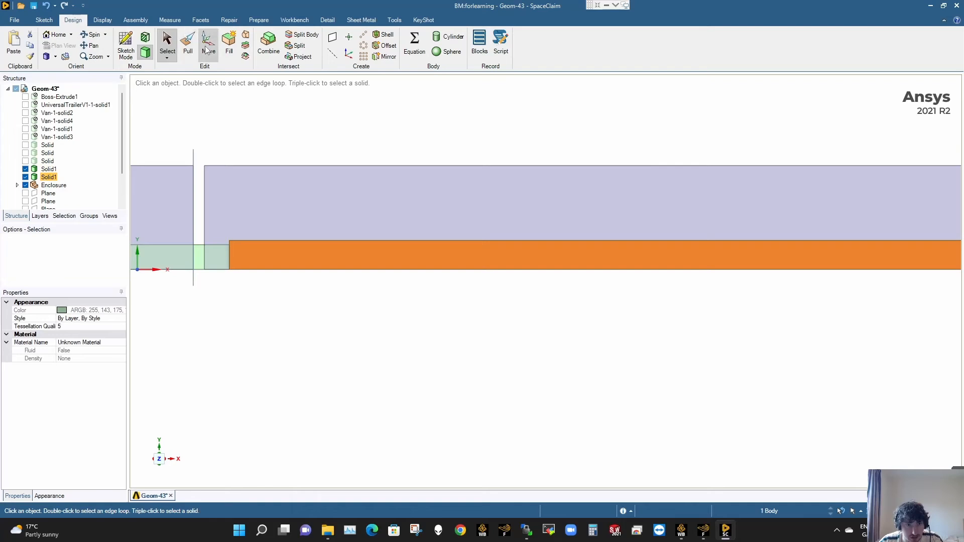
click(207, 48)
drag(783, 257, 791, 256)
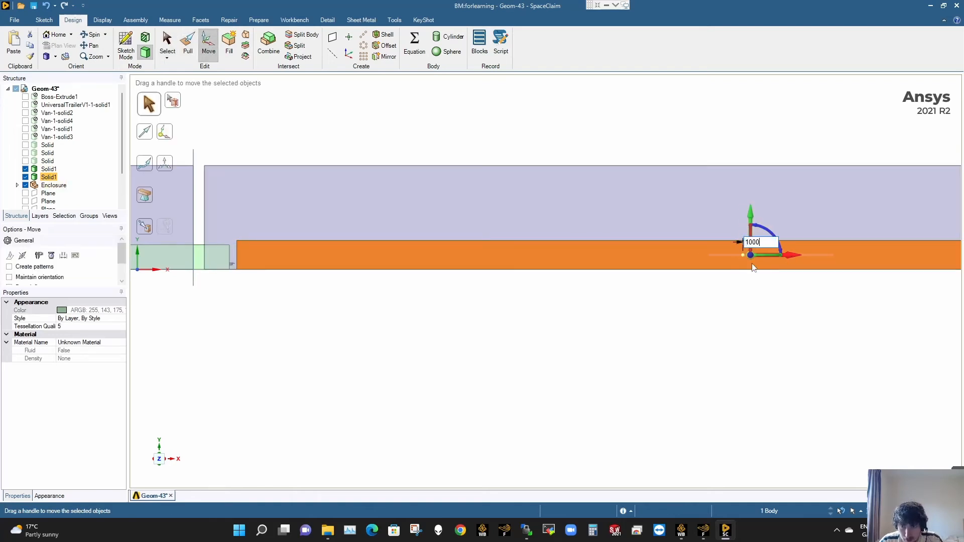
key(Return)
scroll(736, 281, down, 3)
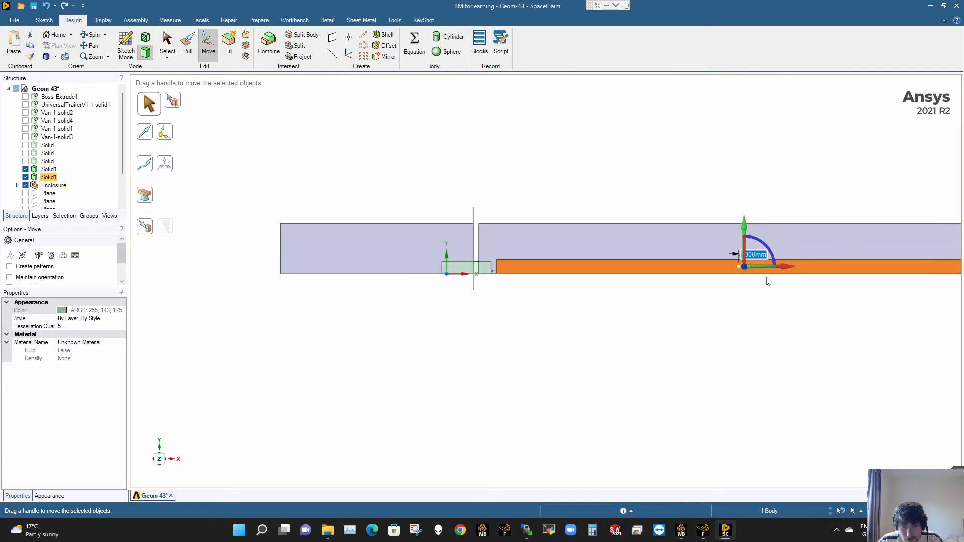
scroll(839, 275, down, 3)
scroll(810, 275, up, 3)
key(Escape)
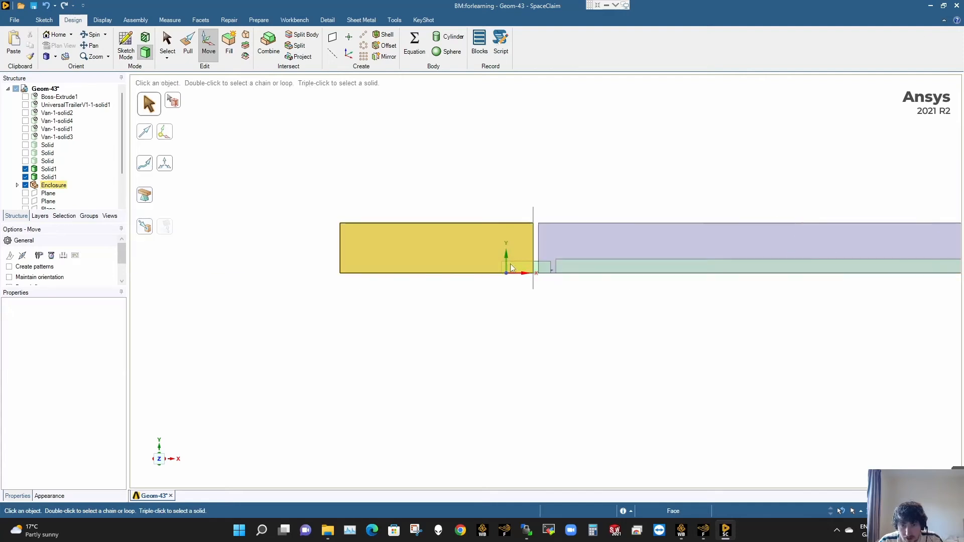
- Hide the Enclosure and pull the rear end face of the Solid1 box around the van 1000 mm along positive X without merging
scroll(552, 267, up, 5)
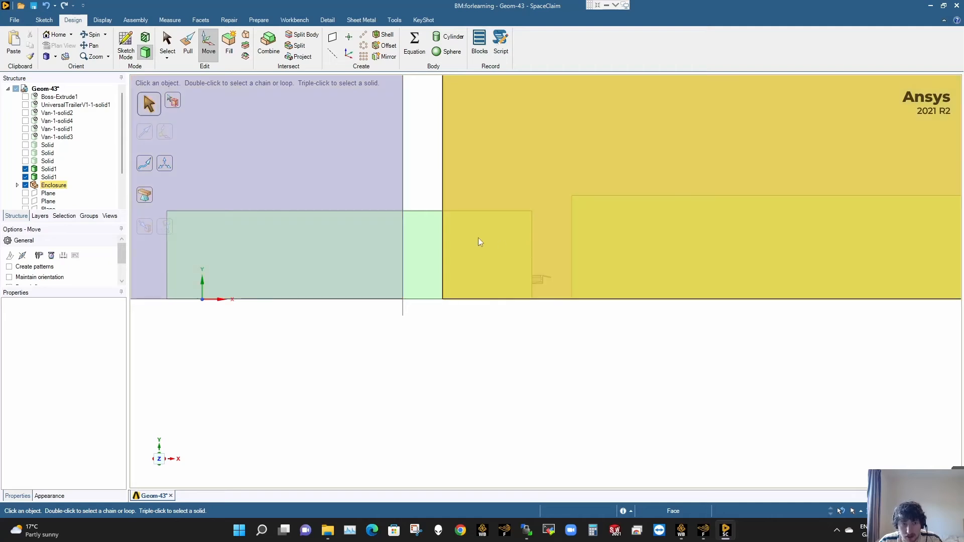
click(25, 185)
click(25, 186)
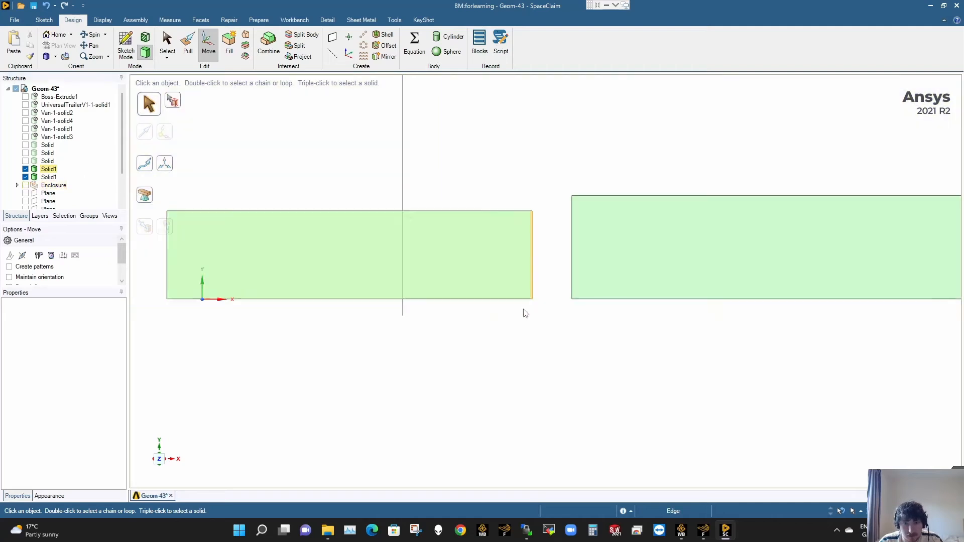
click(517, 261)
middle_drag(492, 262, 486, 266)
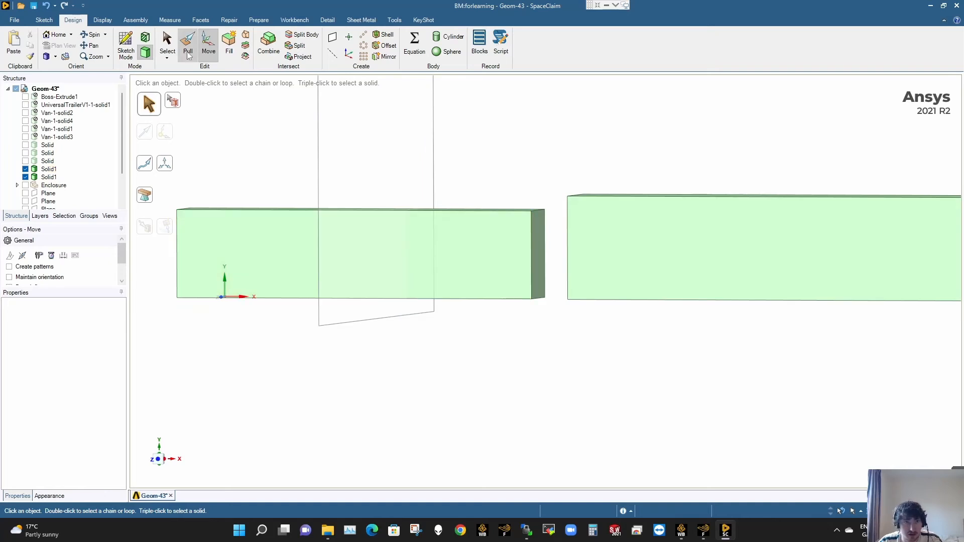
click(538, 259)
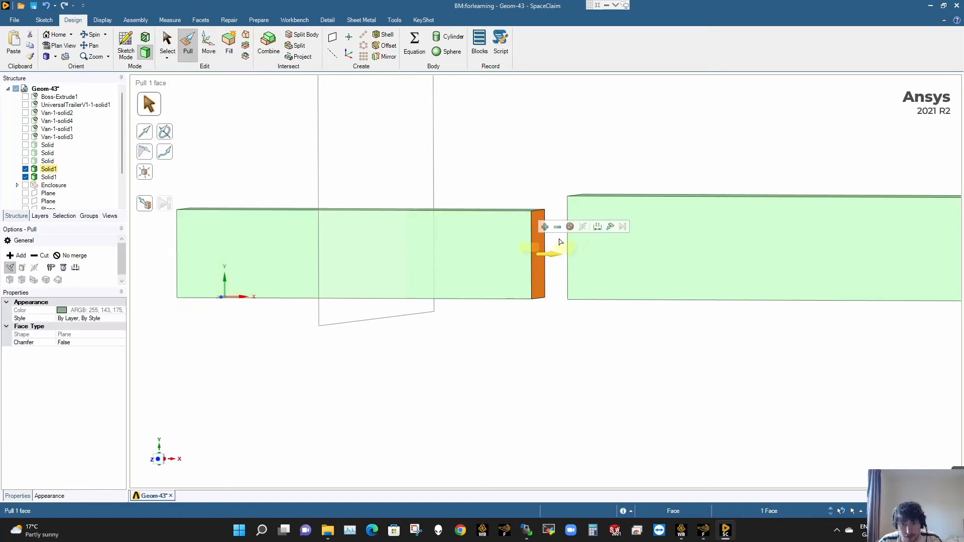
click(570, 227)
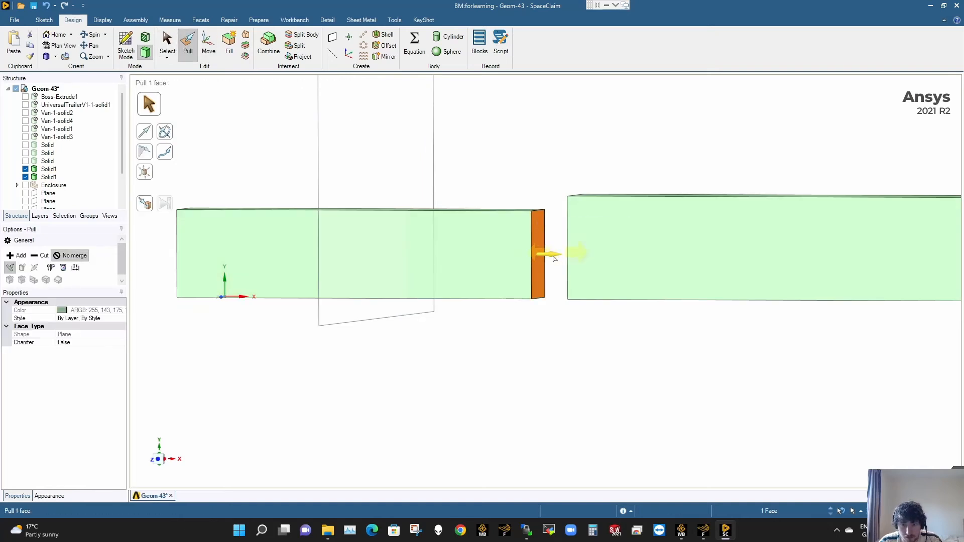
drag(552, 253, 512, 256)
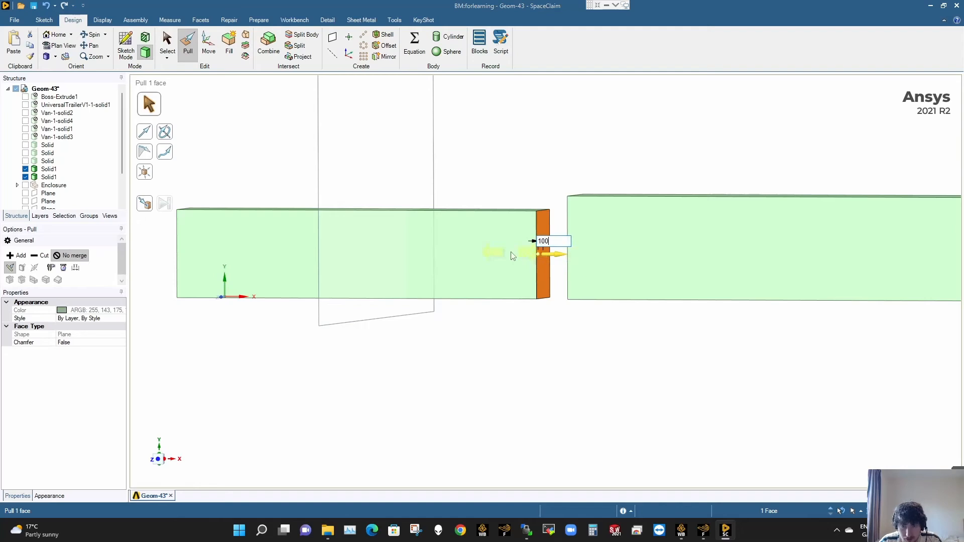
key(Return)
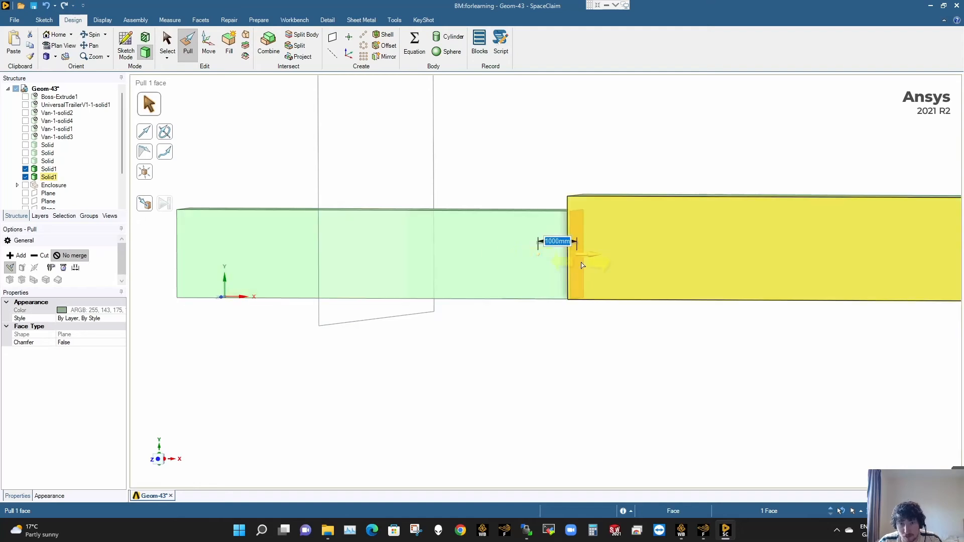
key(Escape)
middle_drag(582, 266, 556, 252)
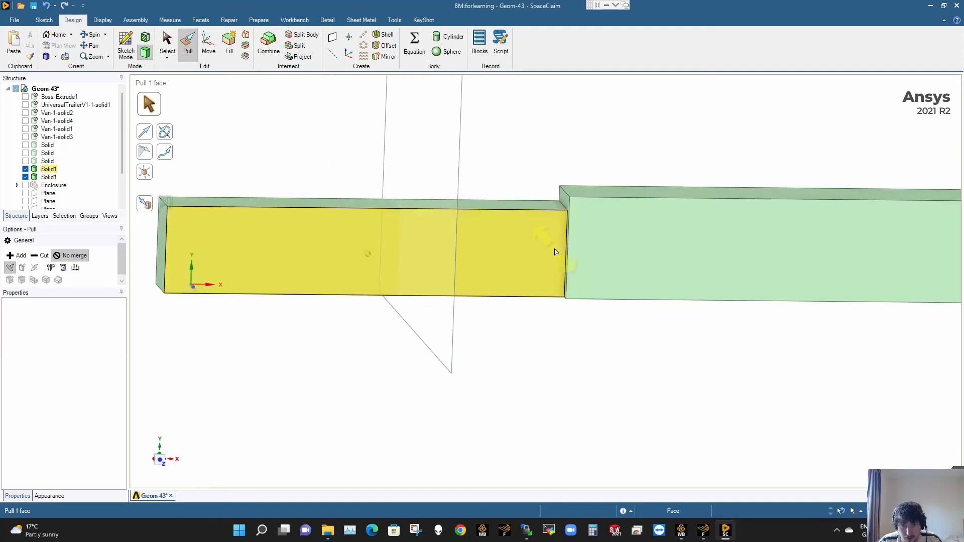
- Hide both Solid1 boxes and show the Enclosure again
key(s)
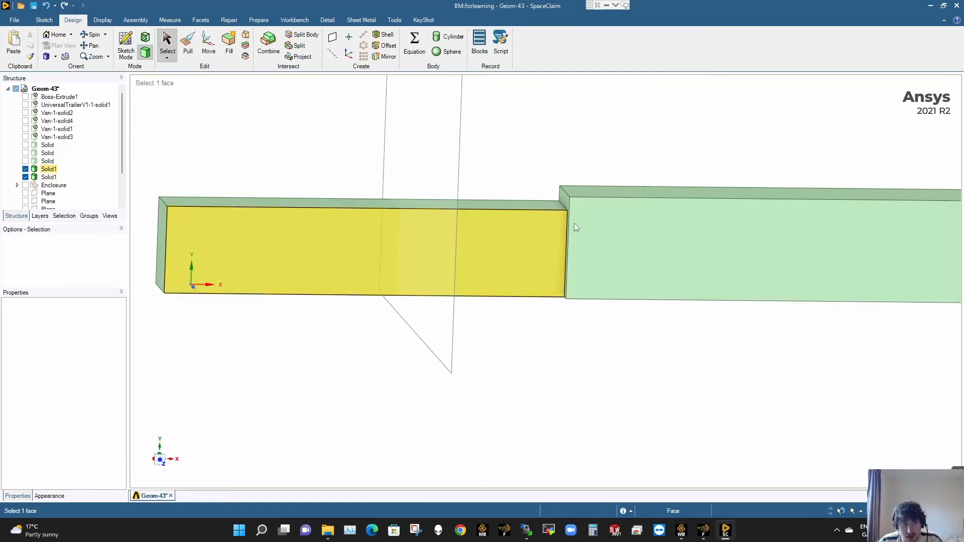
click(25, 169)
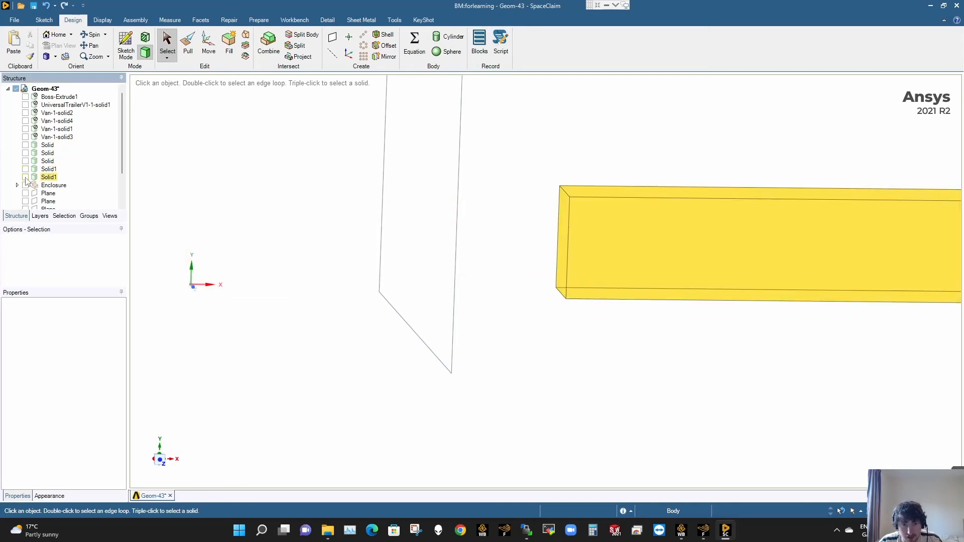
click(25, 177)
click(25, 186)
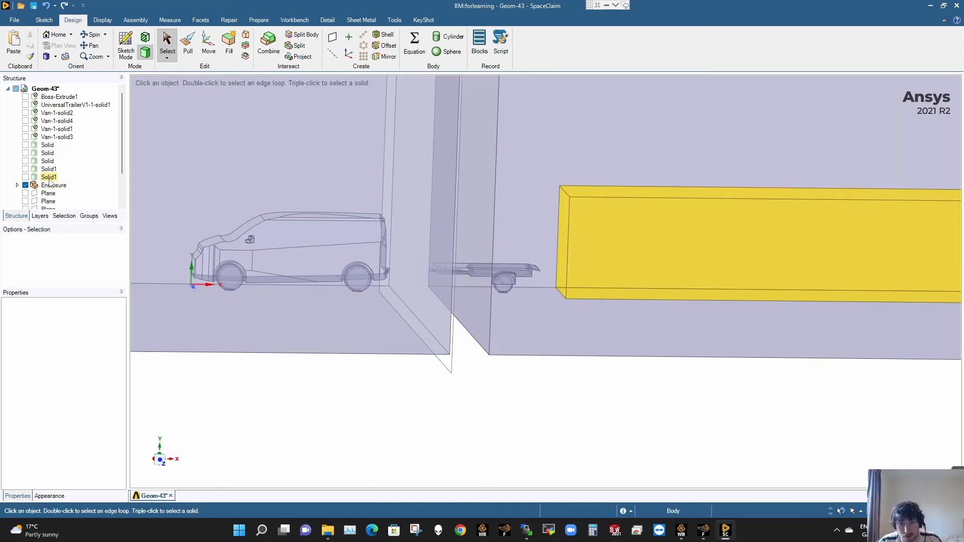
click(49, 178)
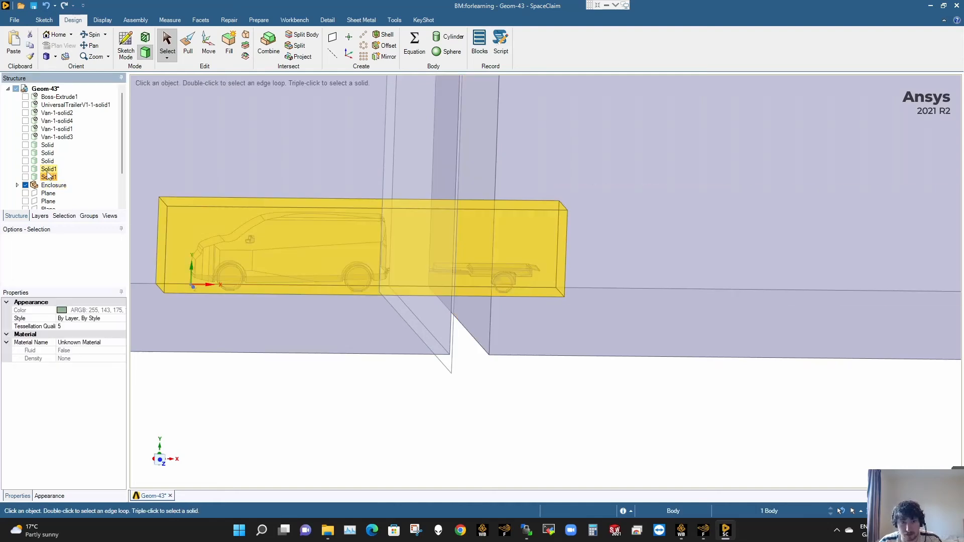
click(493, 411)
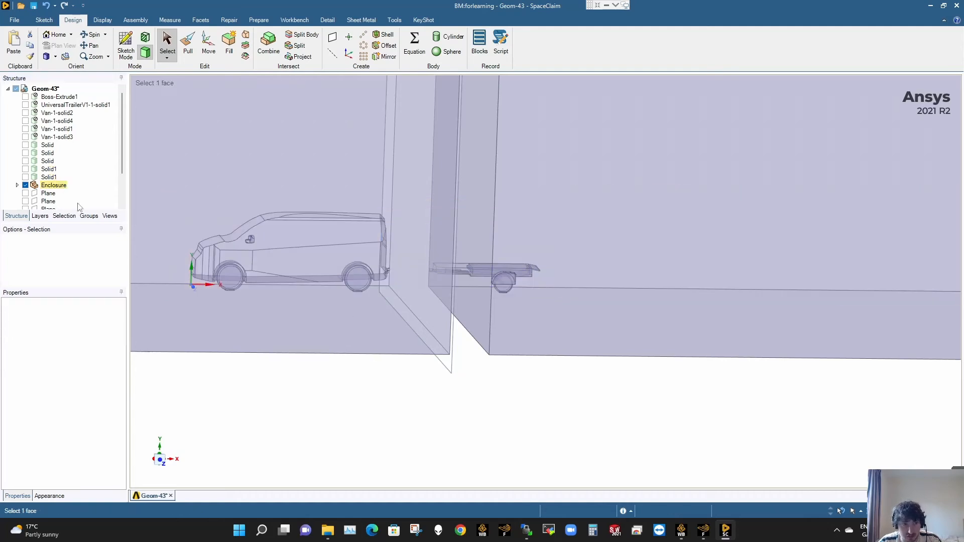
- Pull the split face of the van-side enclosure half up to the facing face of the trailer-side half to close the gap
click(160, 459)
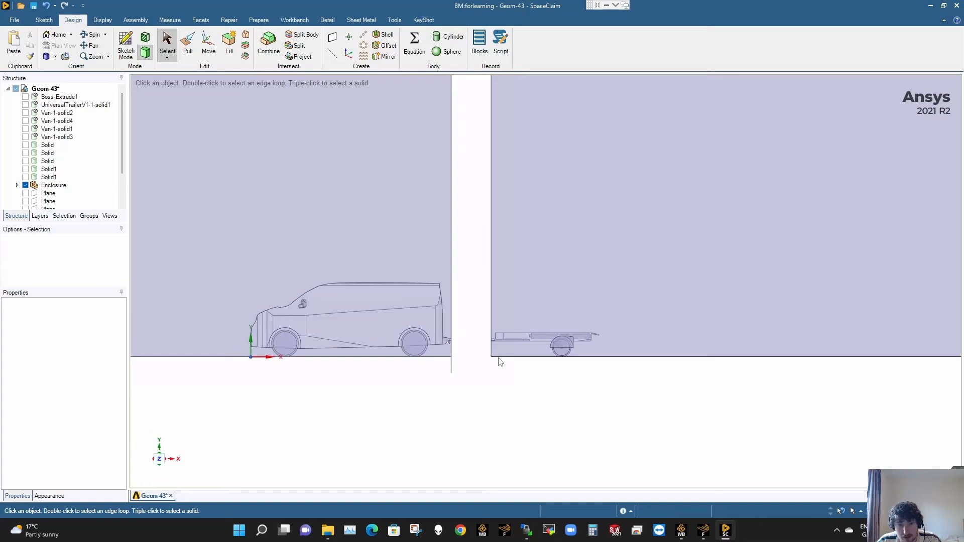
scroll(482, 341, up, 8)
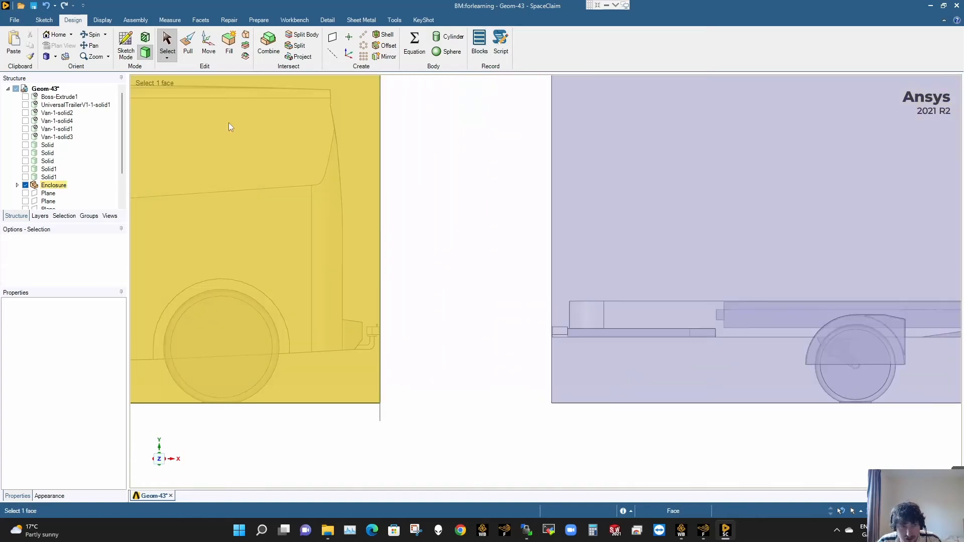
middle_drag(333, 347, 316, 362)
click(443, 313)
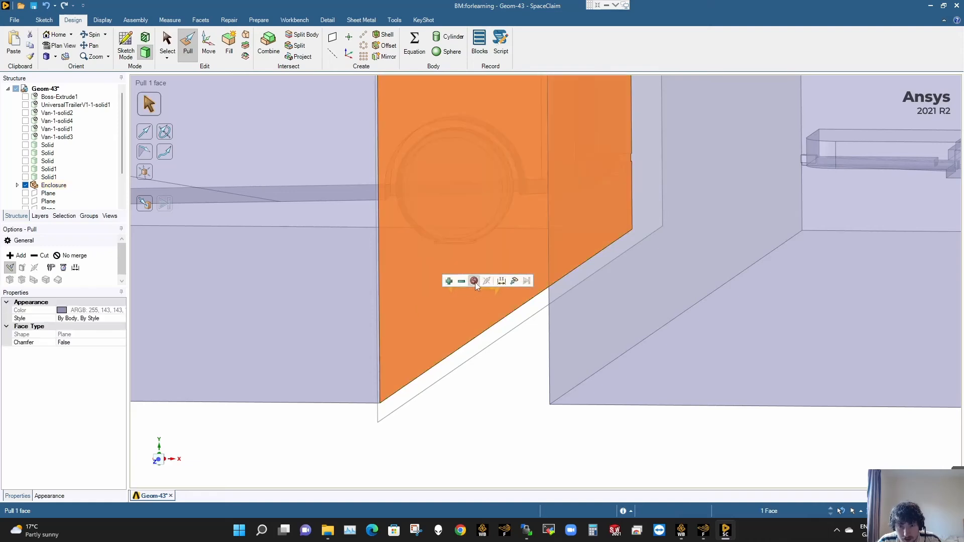
click(514, 279)
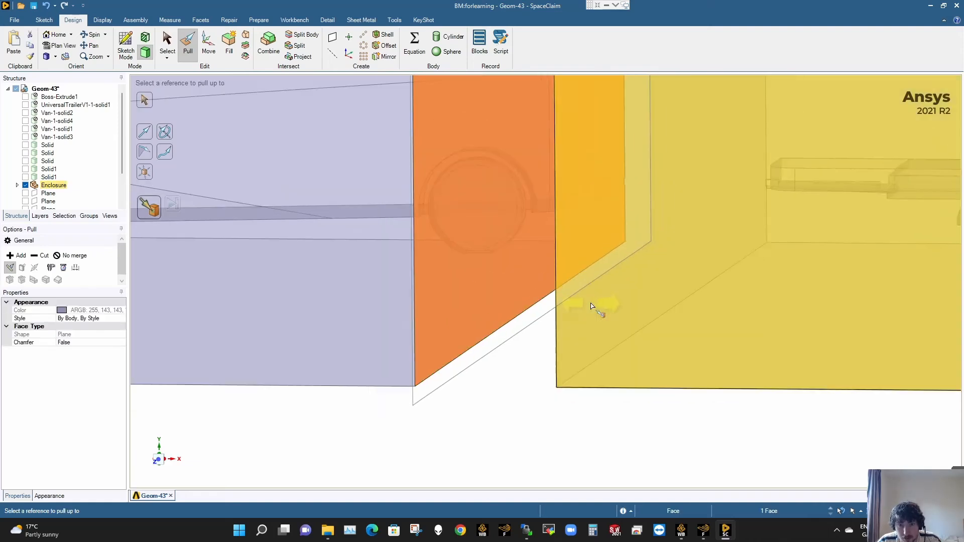
scroll(563, 284, down, 5)
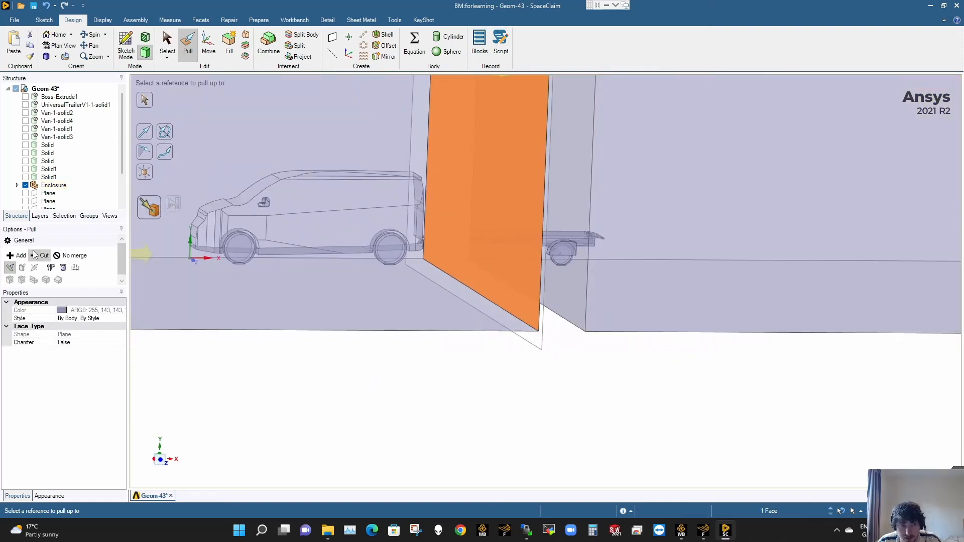
click(555, 302)
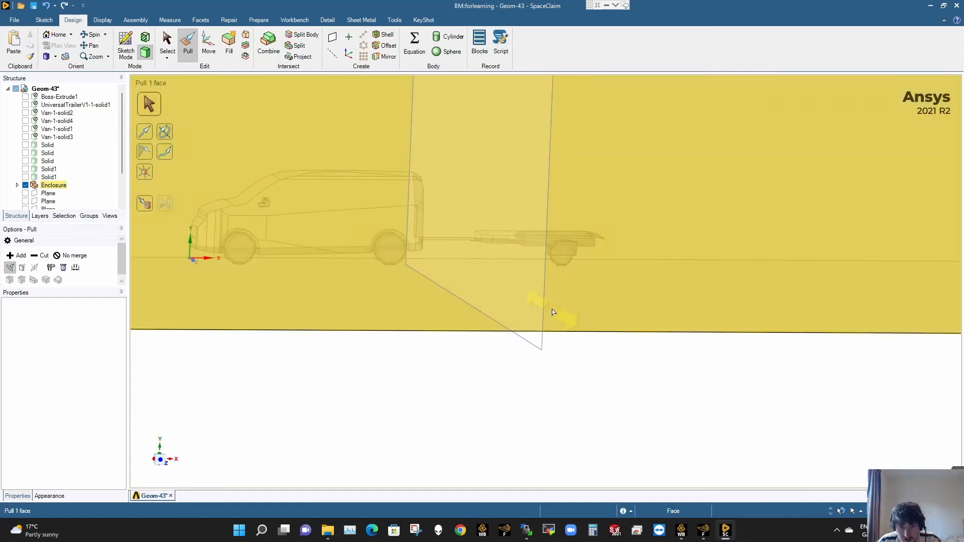
key(s)
scroll(513, 256, down, 6)
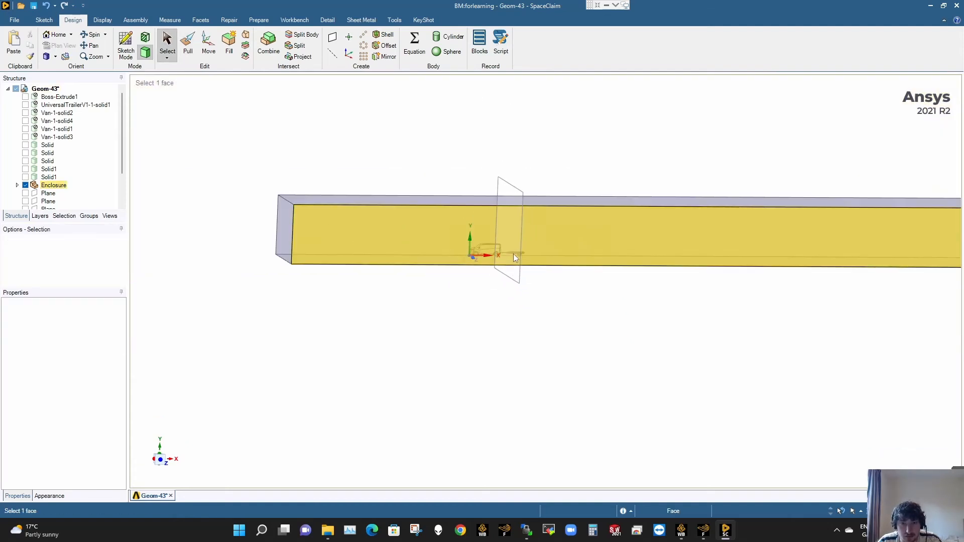
key(Escape)
- Select the inlet, sky, ground, symmetry and outlet named selections together and hide their faces
scroll(484, 279, up, 4)
click(89, 216)
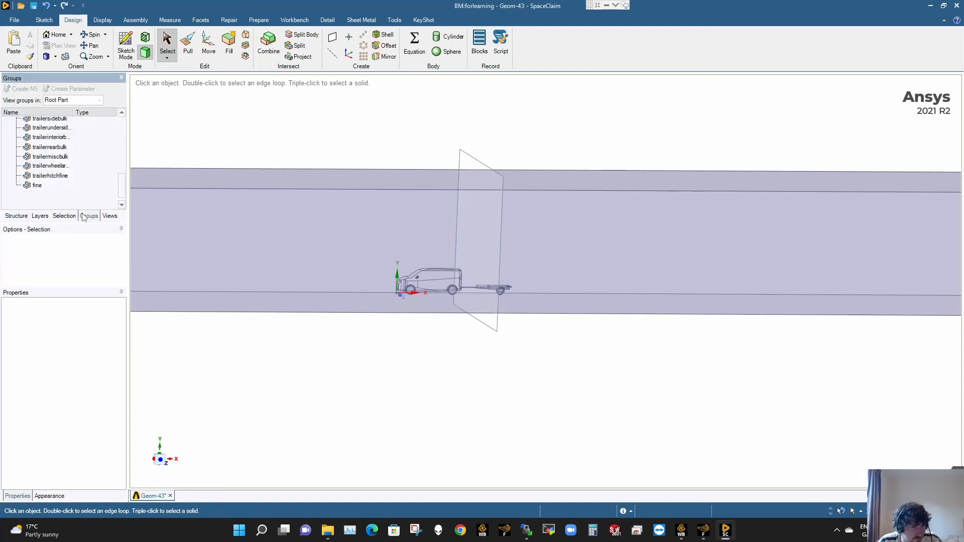
scroll(43, 166, up, 10)
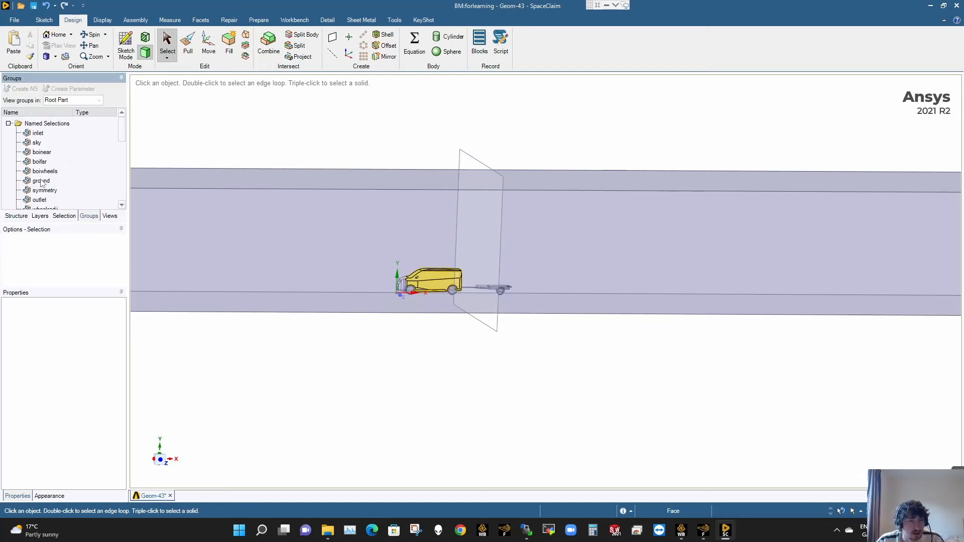
click(38, 133)
ctrl+click(37, 143)
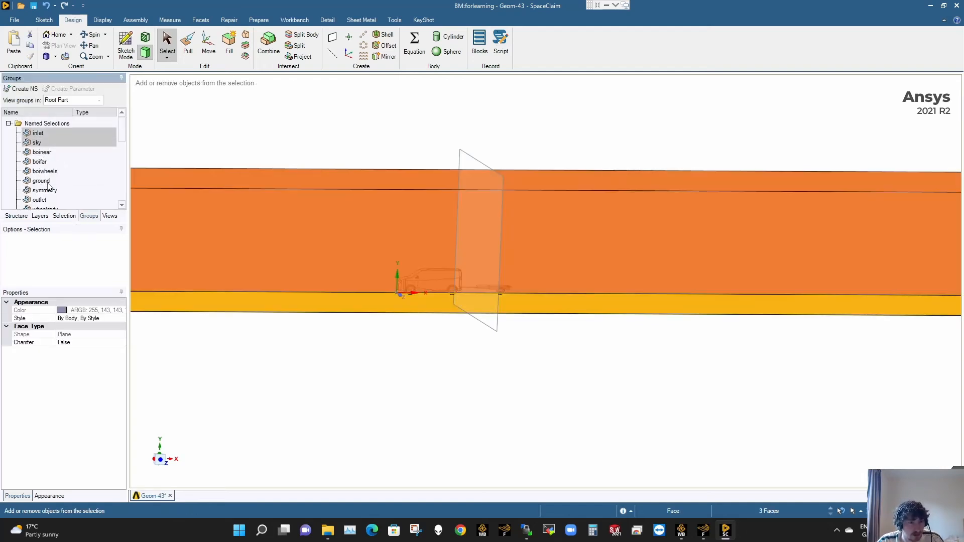
ctrl+click(42, 181)
ctrl+click(48, 191)
ctrl+click(46, 199)
right_click(47, 199)
click(90, 277)
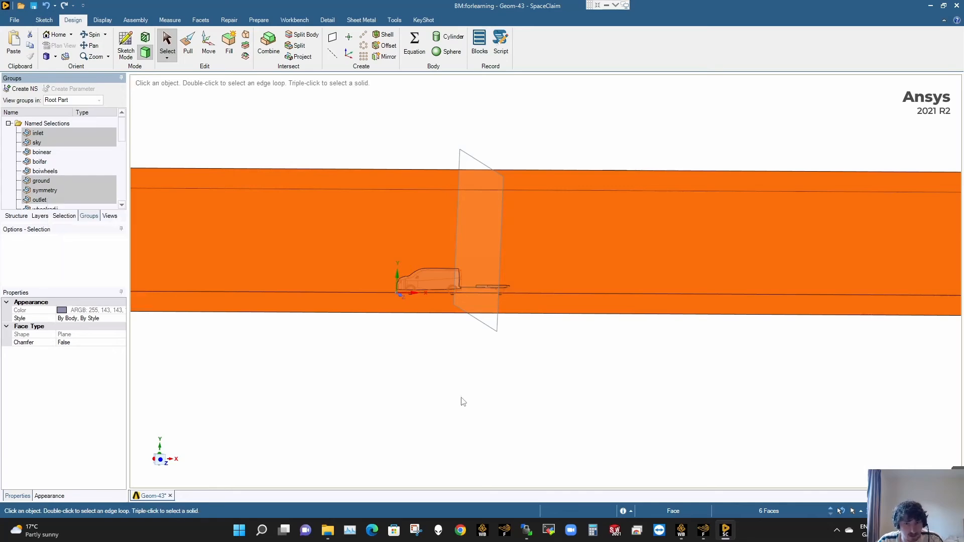
- Examine the trailer tongue between the van's tow hitch and the trailer front from several angles
scroll(490, 295, up, 15)
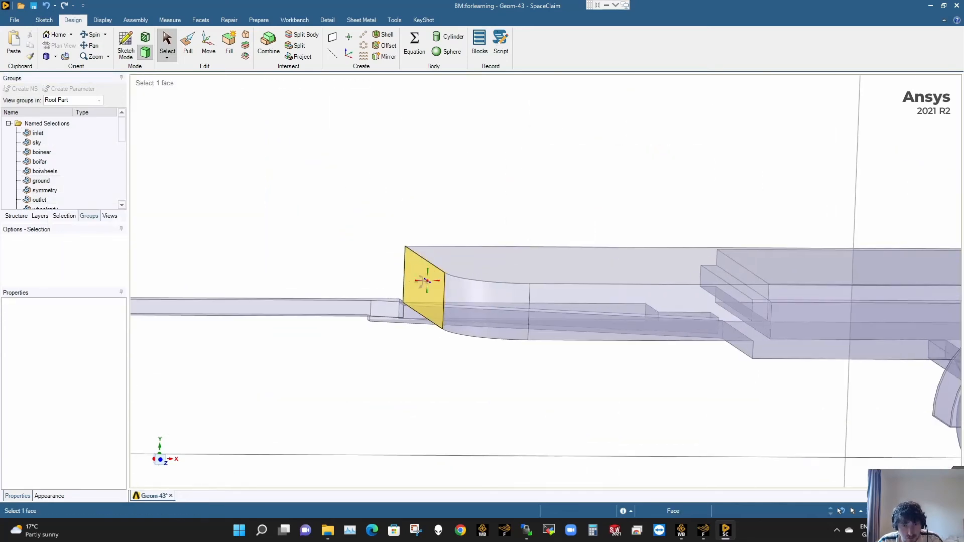
middle_drag(390, 290, 567, 306)
scroll(359, 295, down, 6)
scroll(370, 296, up, 8)
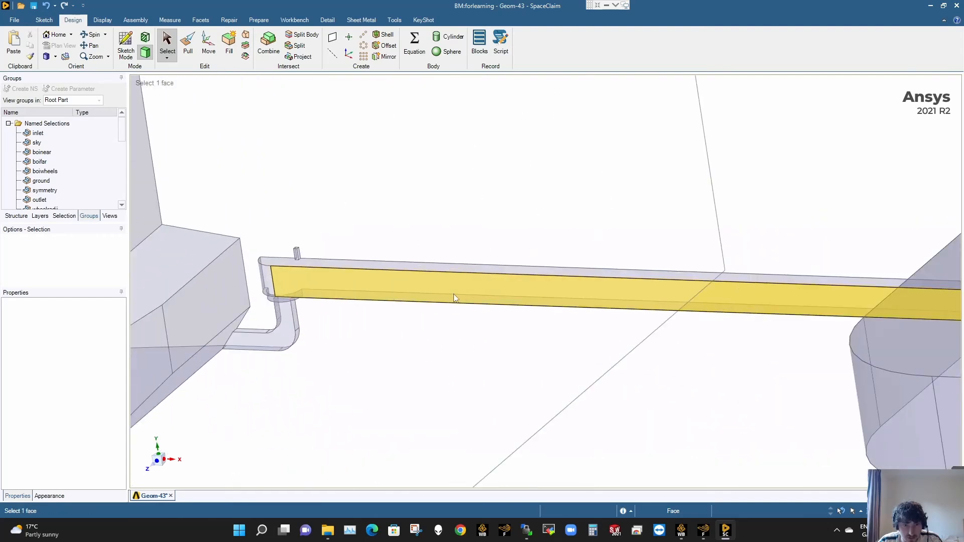
middle_drag(454, 294, 550, 270)
scroll(557, 271, down, 6)
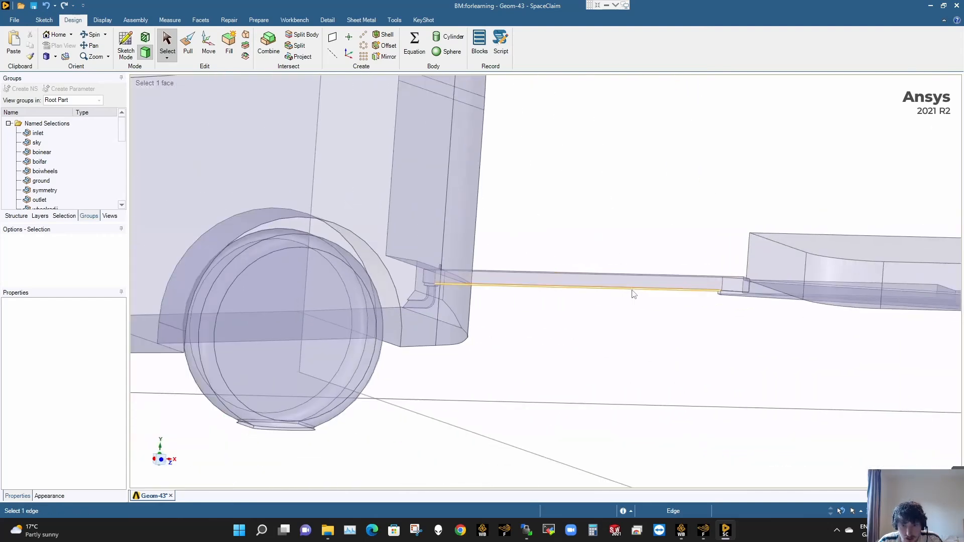
ctrl+middle_drag(631, 290, 548, 229)
scroll(577, 288, up, 3)
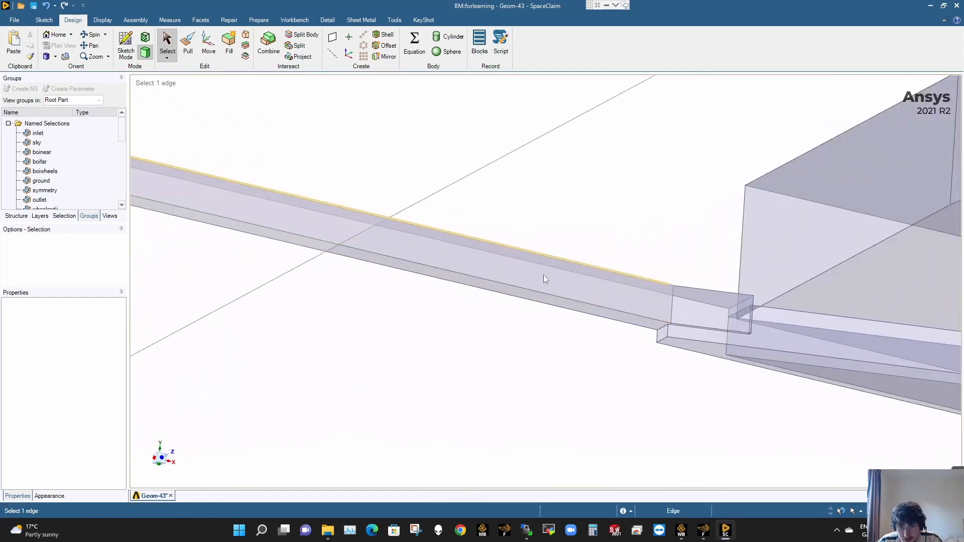
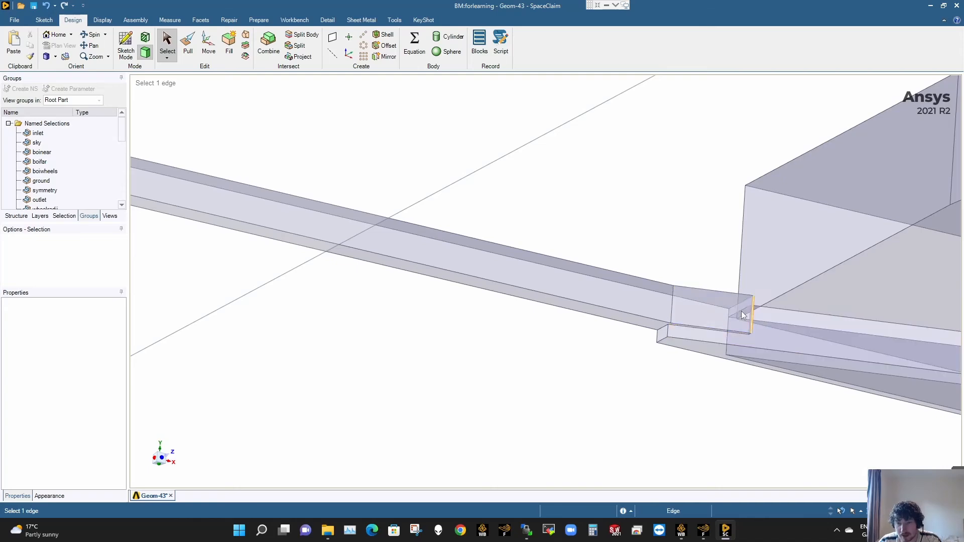
- Pull the trailer-facing side of the small block on top of the tongue, above the tow hitch, outward by 15 mm
scroll(546, 312, down, 5)
scroll(546, 311, down, 3)
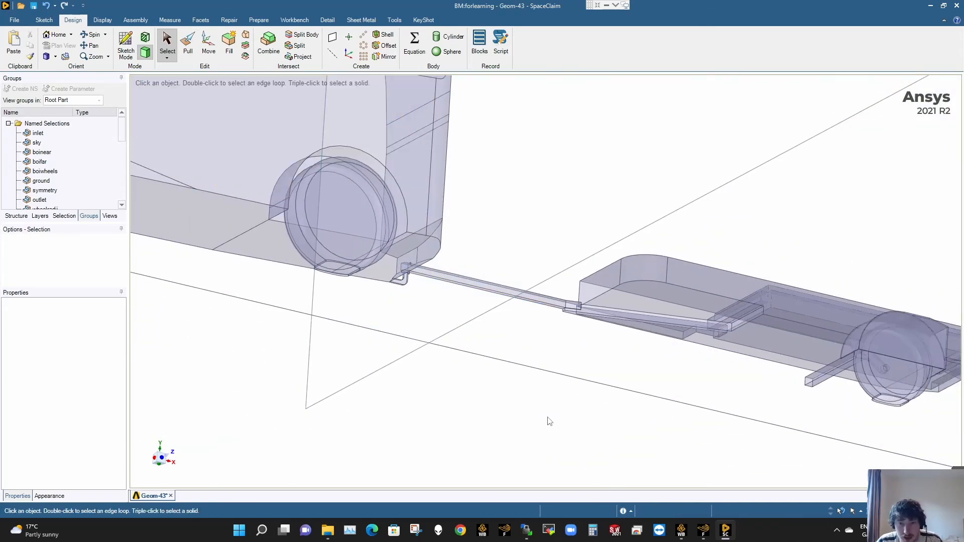
click(161, 463)
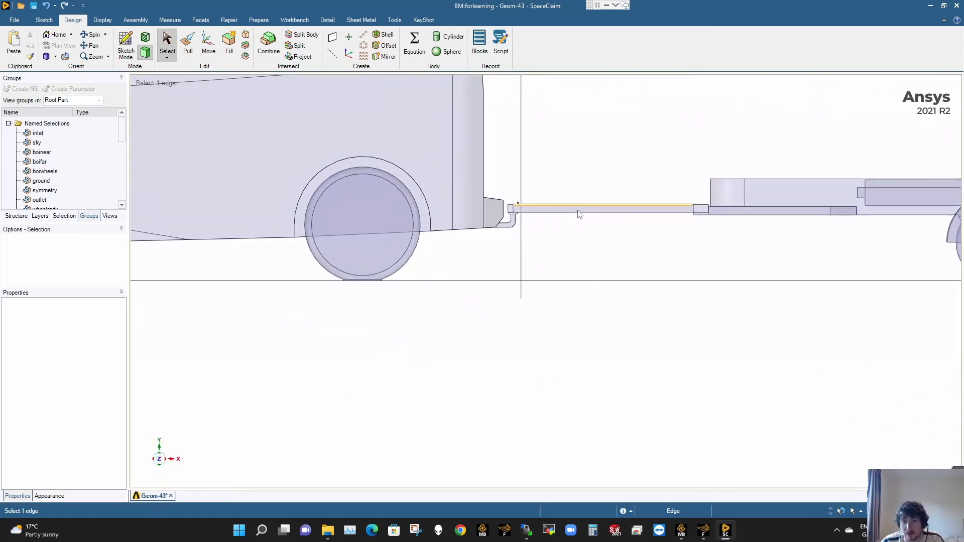
scroll(533, 219, up, 3)
click(529, 219)
scroll(526, 219, up, 5)
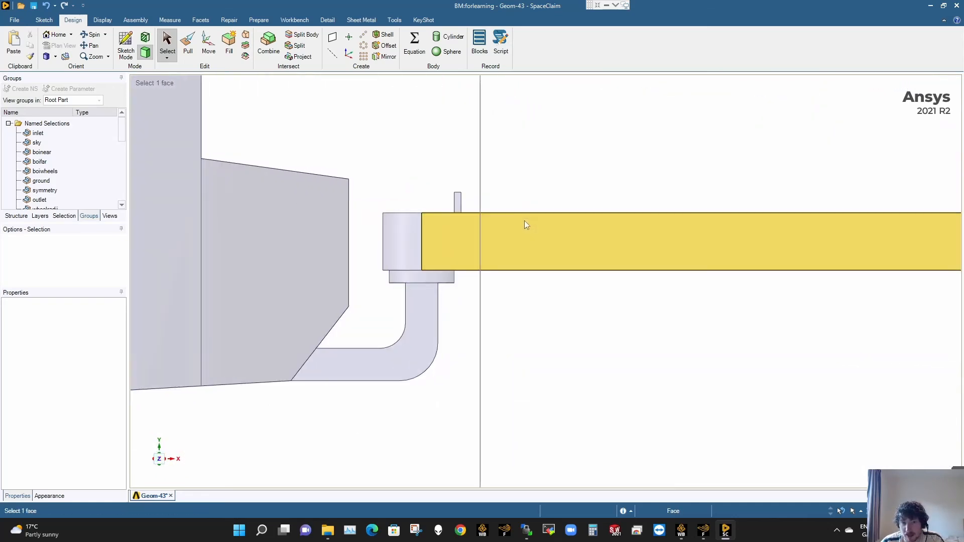
middle_drag(417, 283, 388, 301)
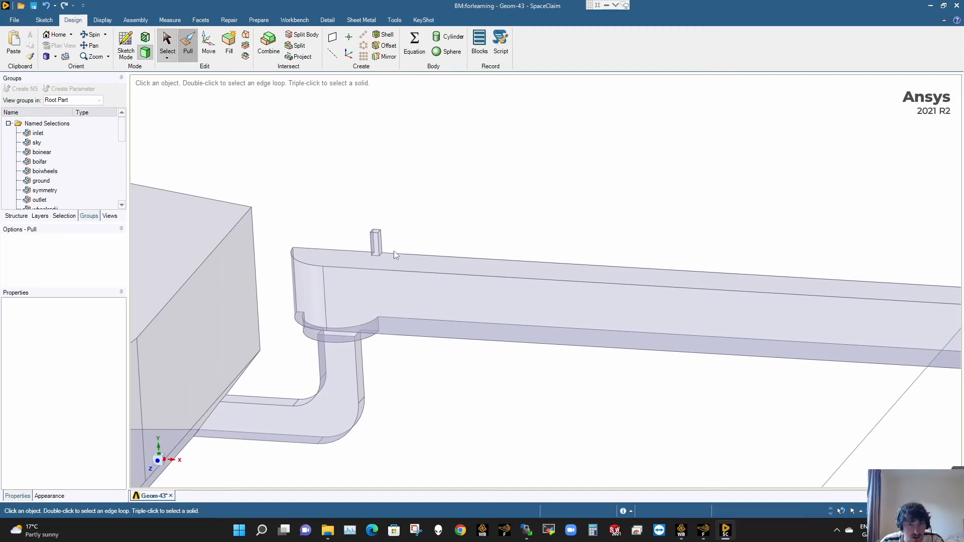
scroll(393, 251, up, 5)
click(368, 243)
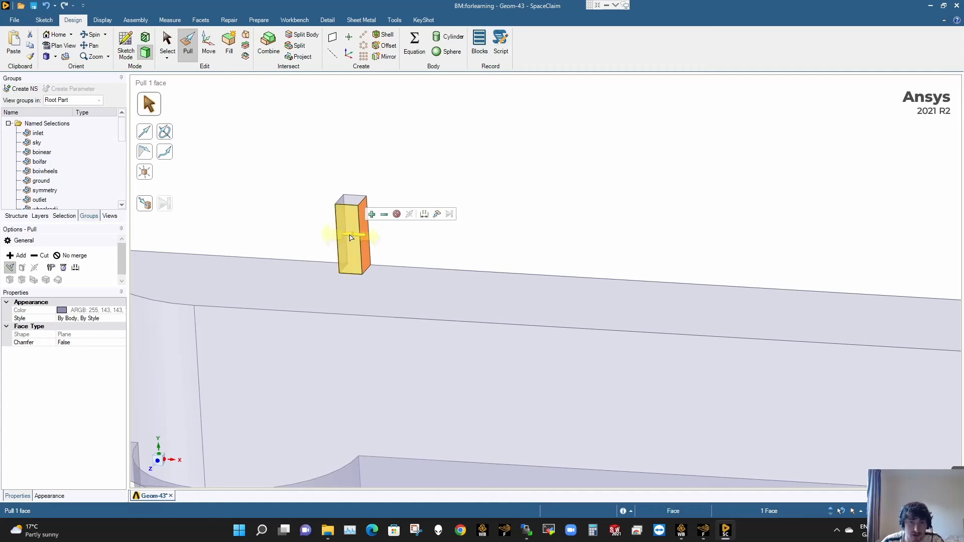
drag(350, 237, 387, 238)
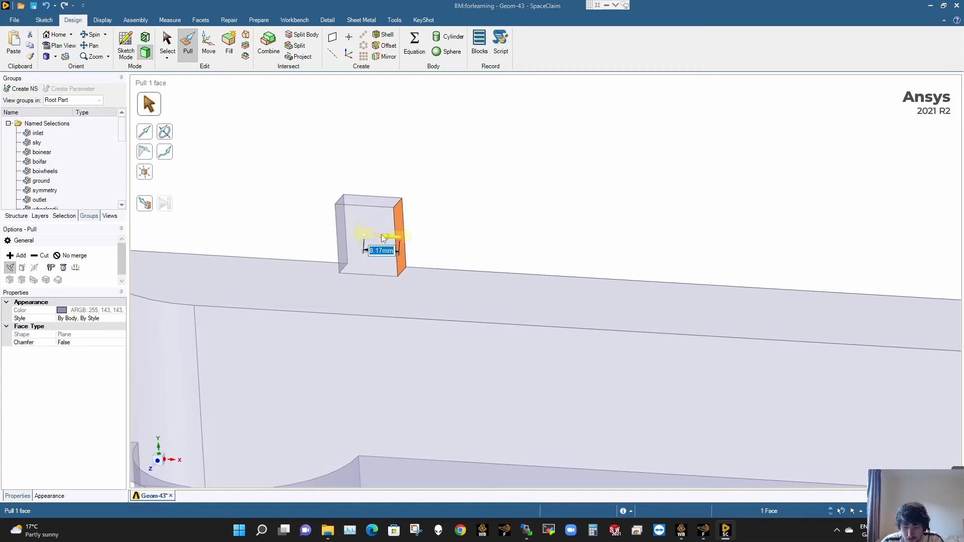
key(Return)
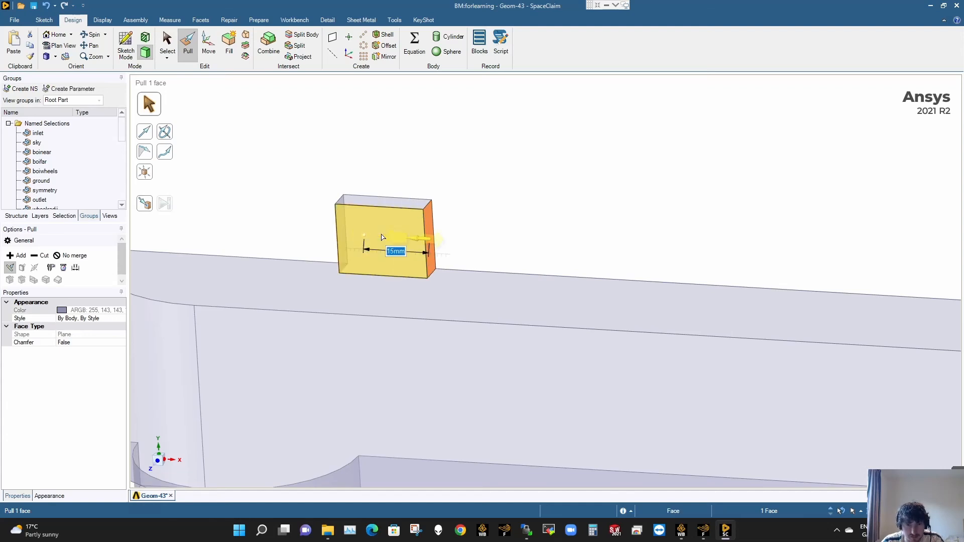
click(491, 157)
- Pull the top face of the small tongue block upward by 35 mm
click(397, 204)
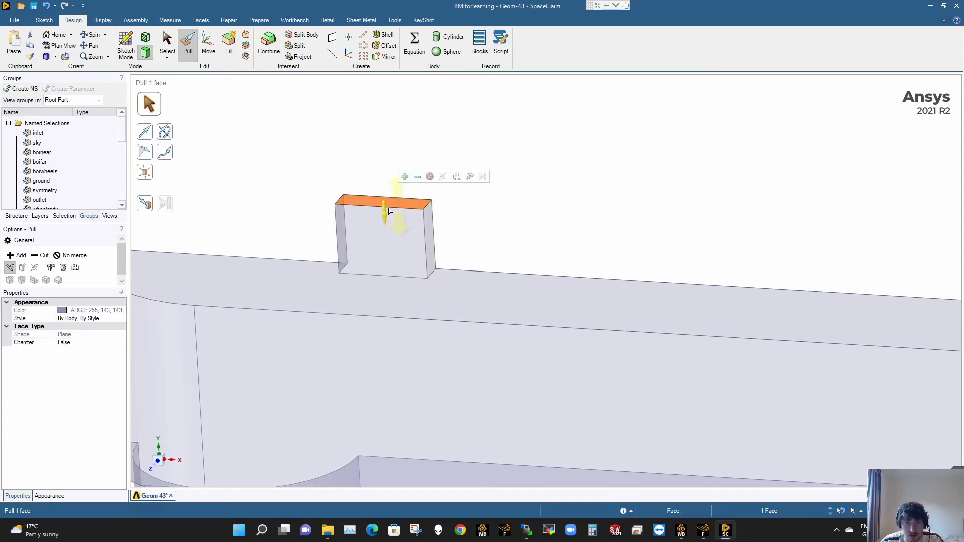
drag(385, 216, 390, 169)
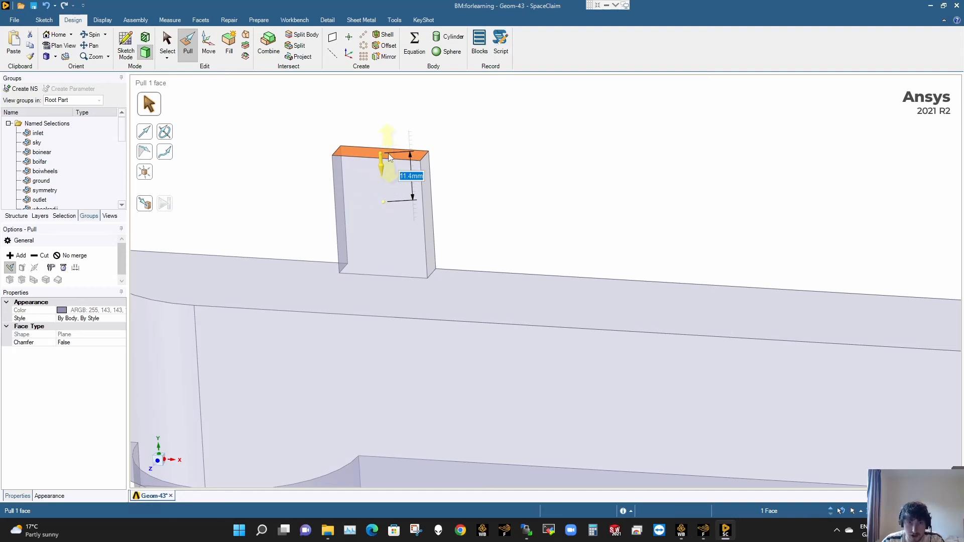
text(40)
key(Return)
scroll(420, 159, down, 4)
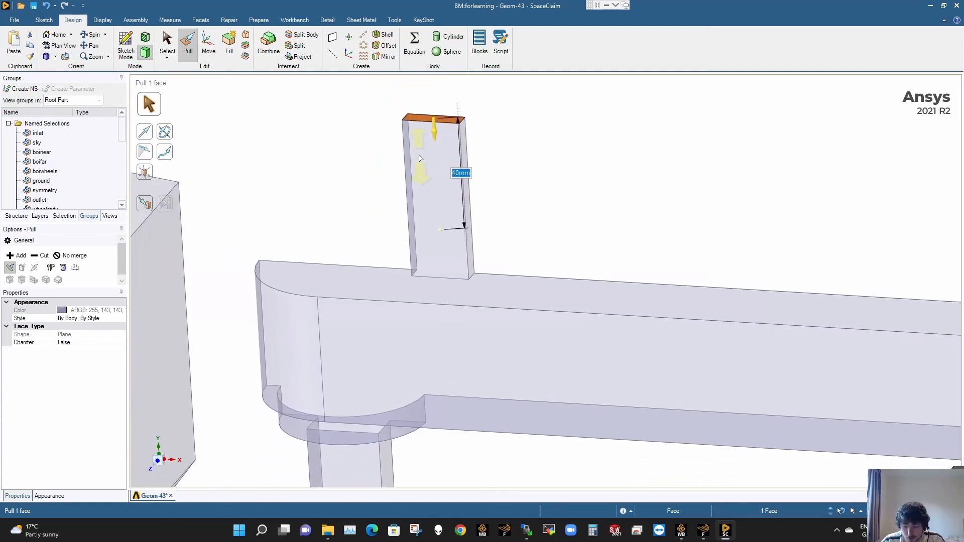
text(35)
key(Return)
click(598, 200)
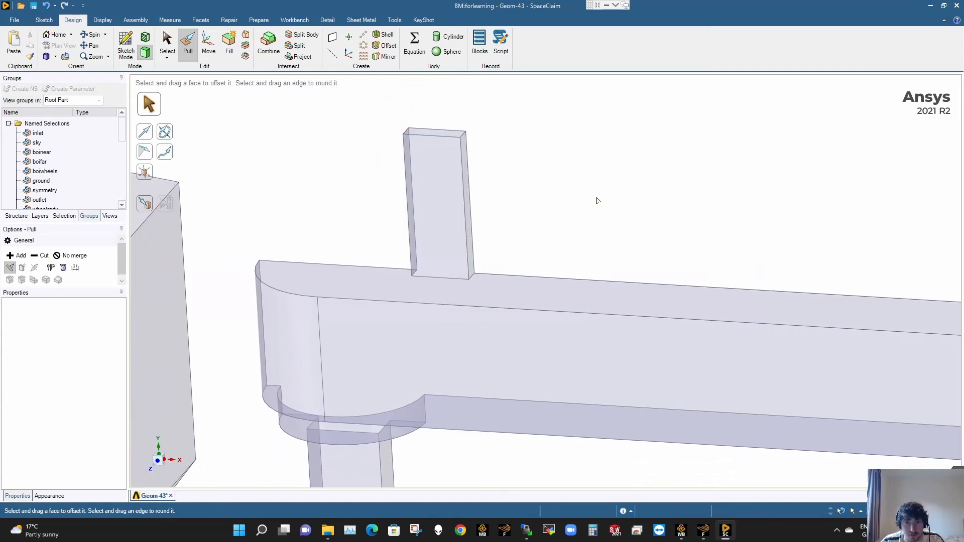
- Rotate the block's top face about its van-side edge to 335° so the top slopes up towards the trailer
scroll(462, 137, up, 3)
click(454, 136)
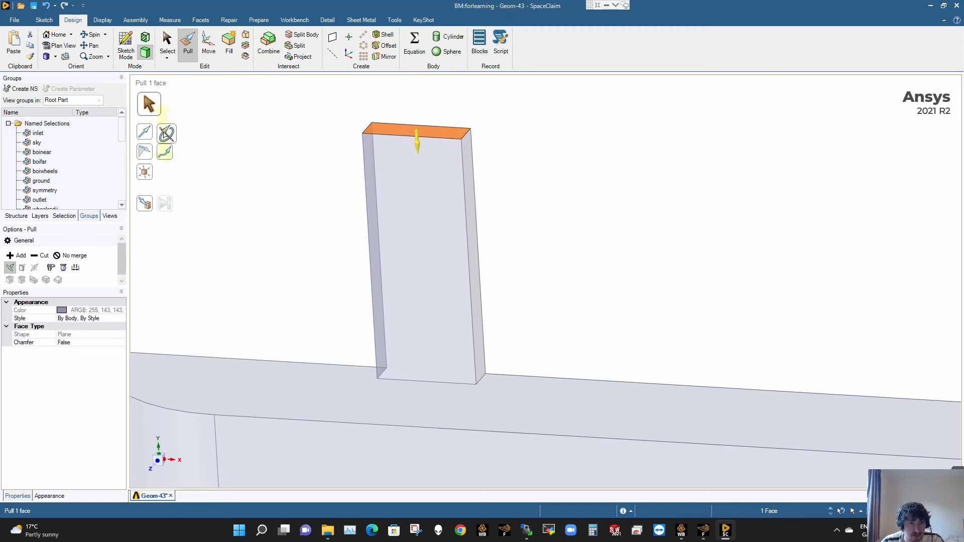
click(164, 132)
click(370, 126)
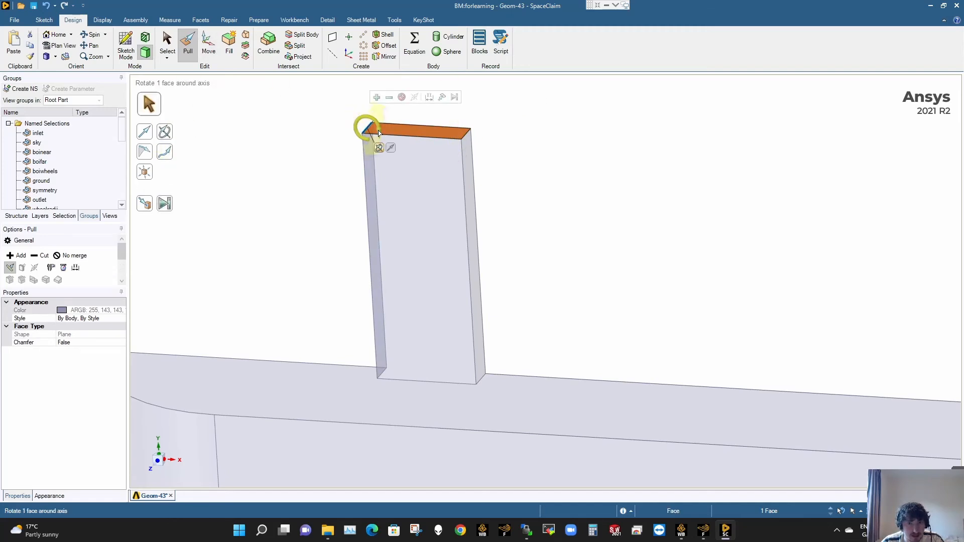
drag(372, 129, 378, 129)
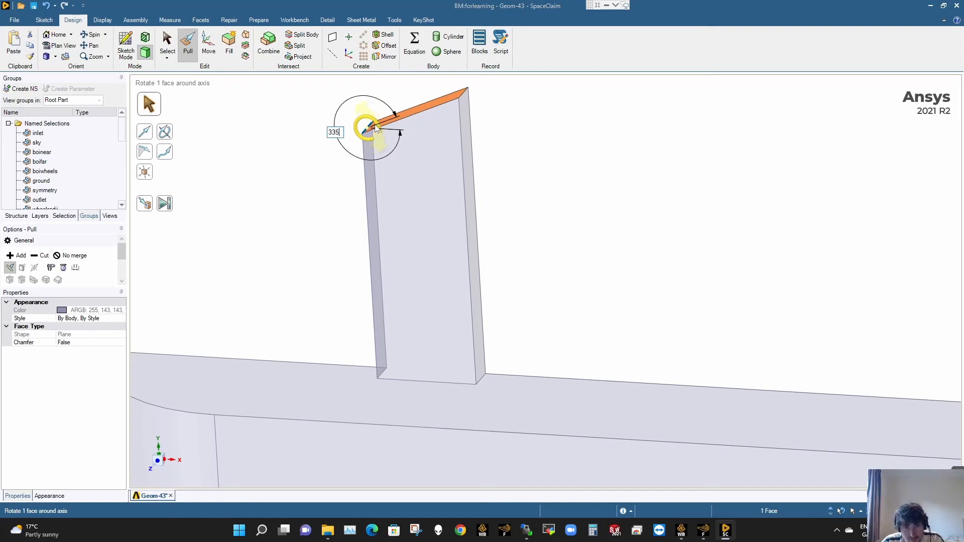
drag(374, 125, 375, 127)
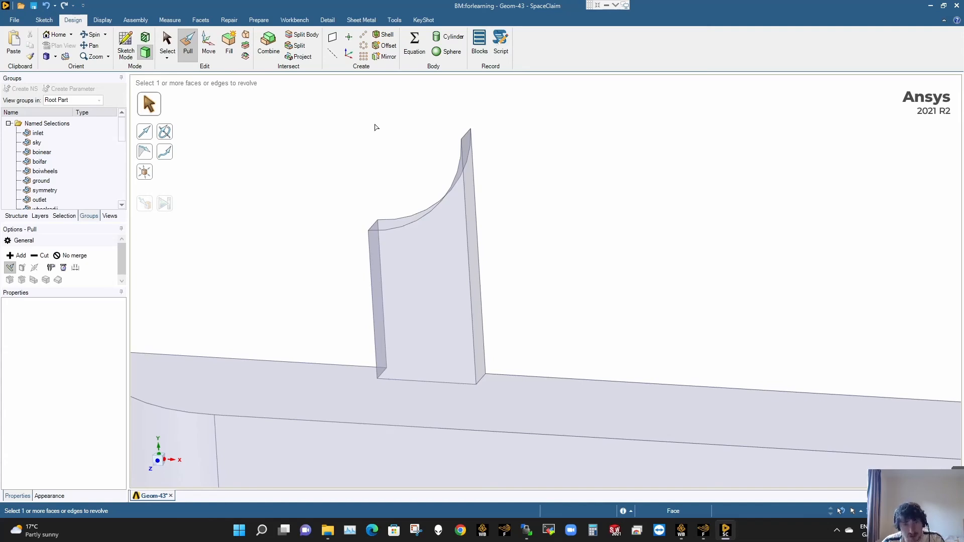
key(ctrl+z)
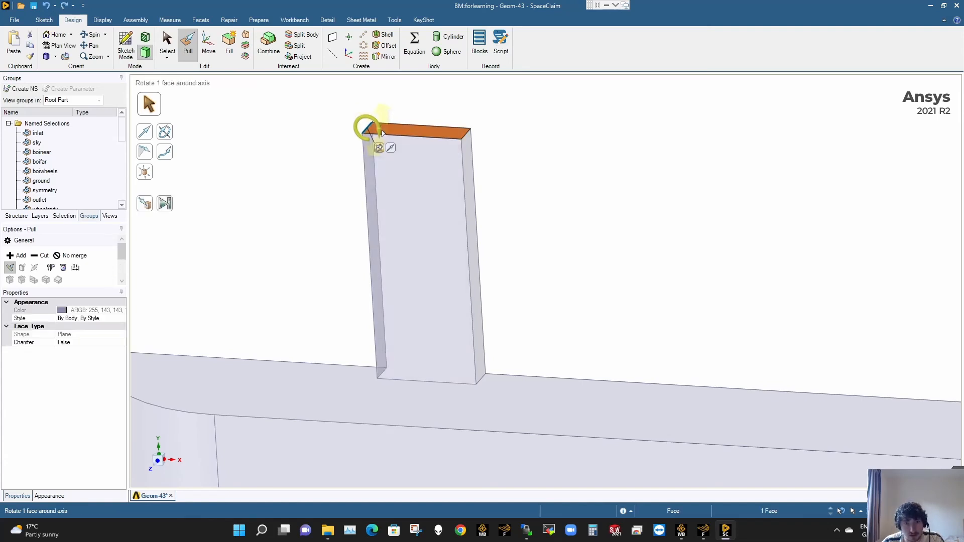
drag(382, 133, 380, 127)
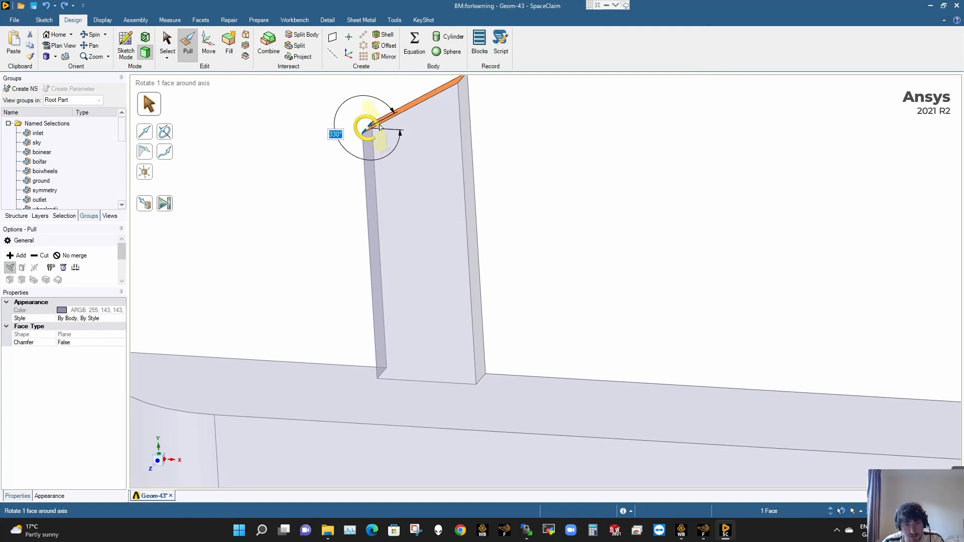
drag(380, 127, 381, 128)
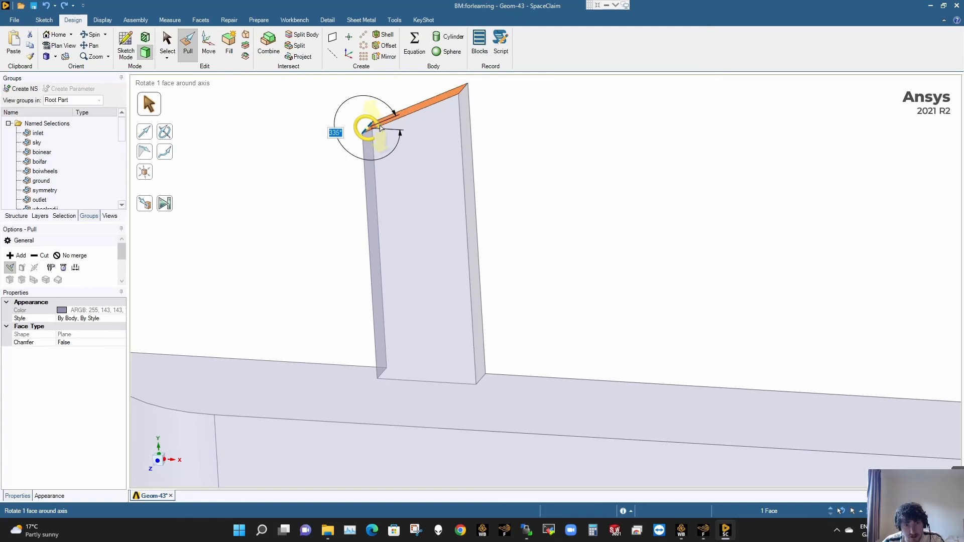
click(552, 156)
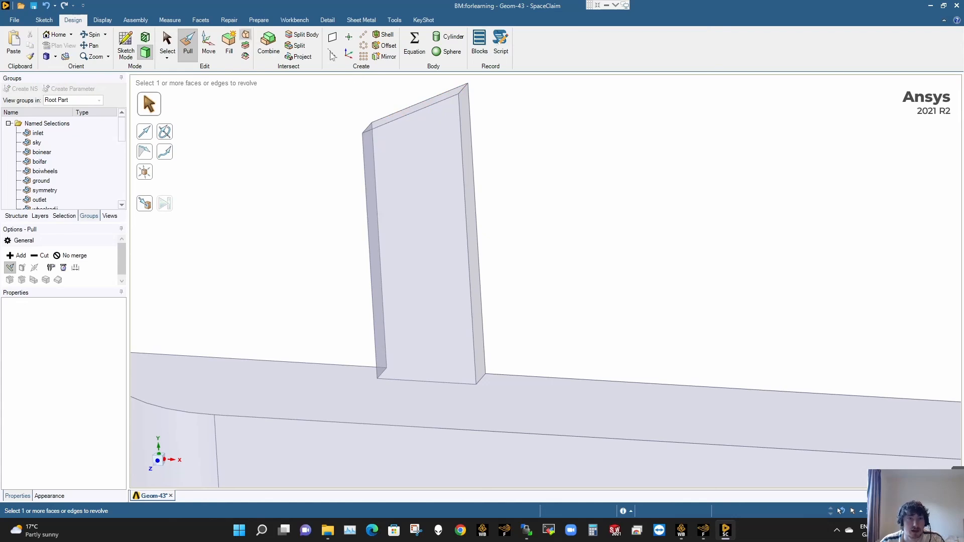
click(465, 119)
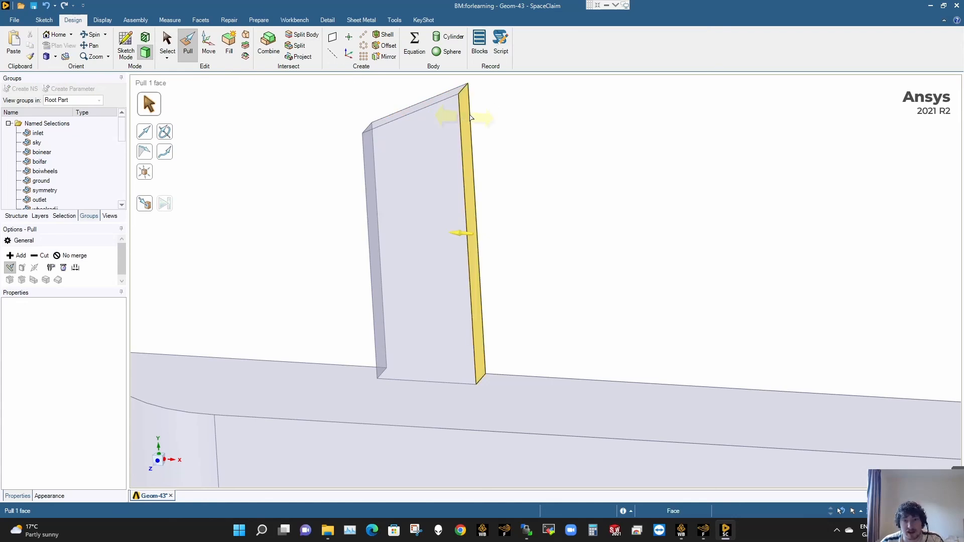
click(485, 108)
click(465, 113)
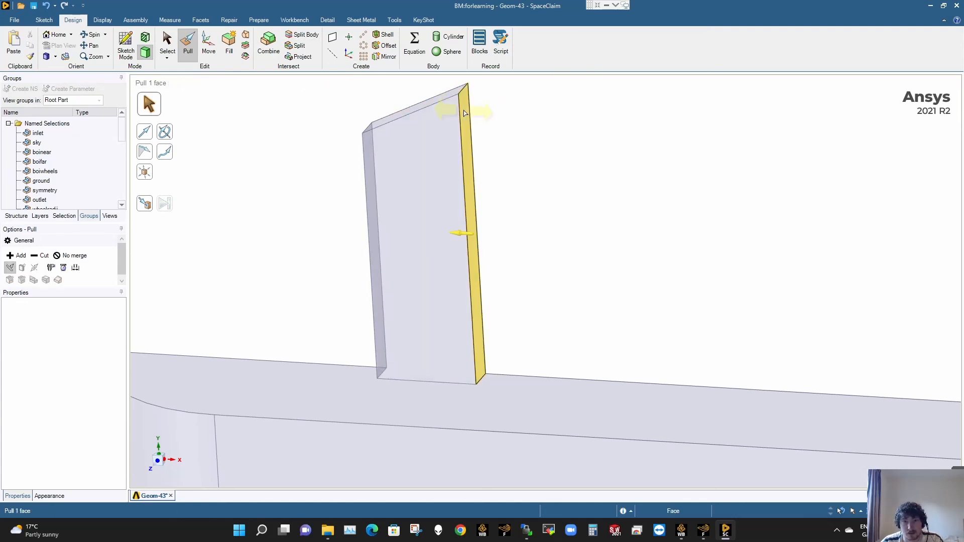
drag(458, 233, 468, 236)
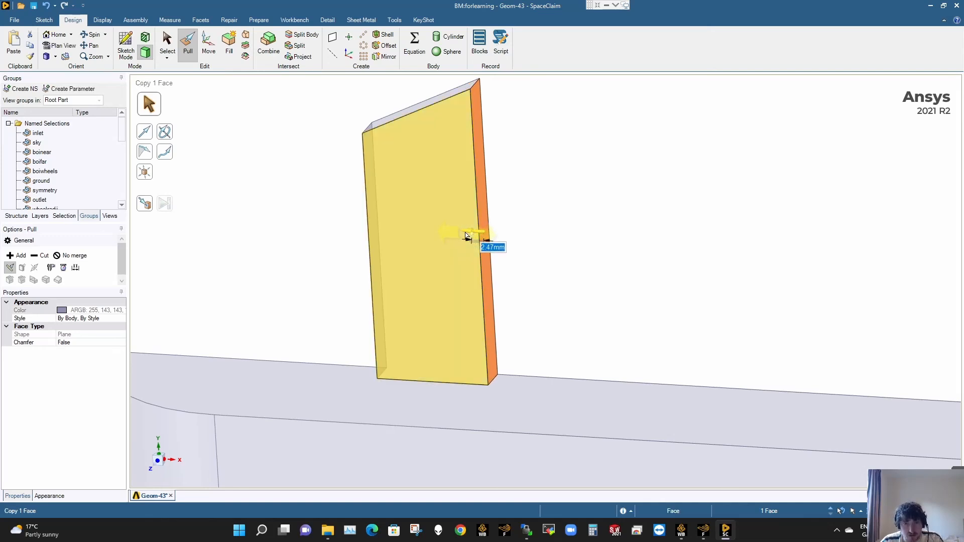
key(ctrl+z)
click(531, 138)
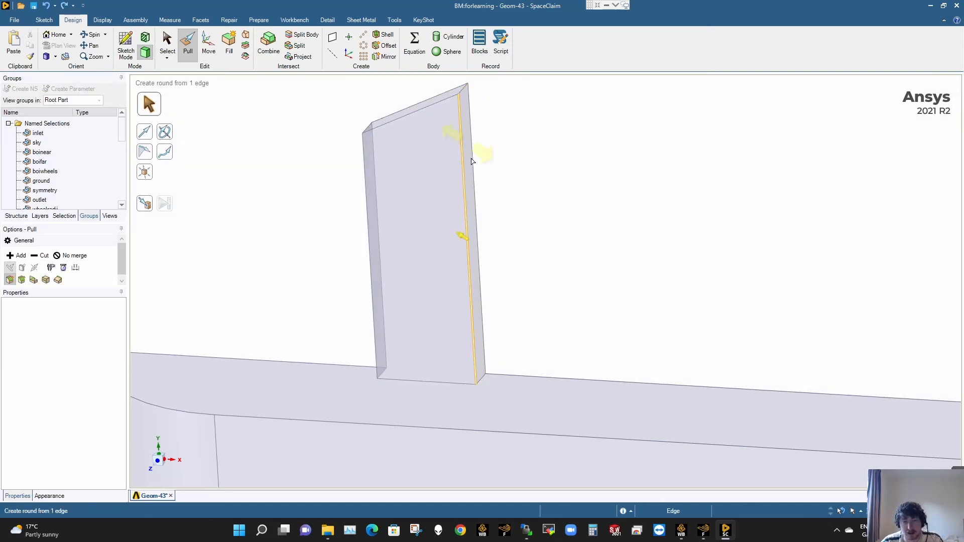
- Split the block's trailer-facing side across its width, 20 mm below its upper end
click(299, 45)
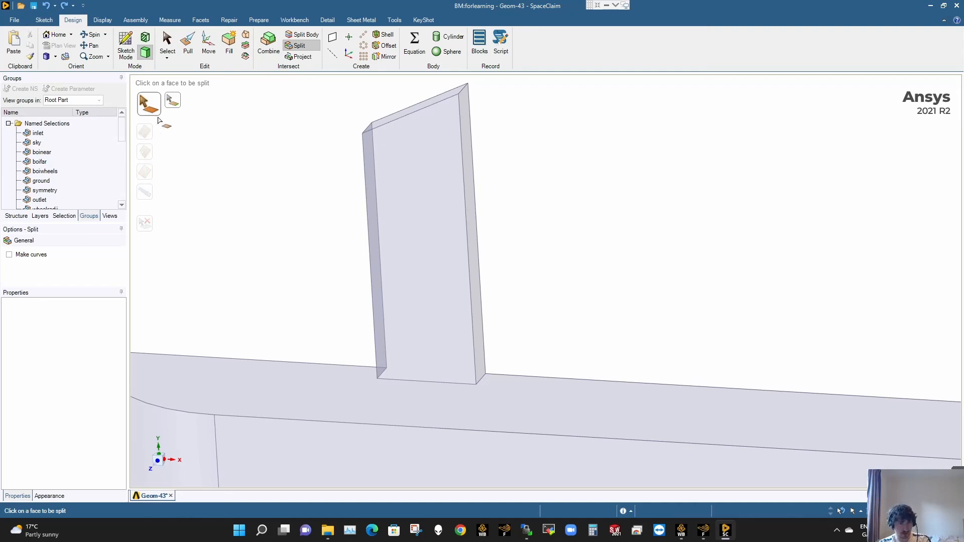
click(472, 176)
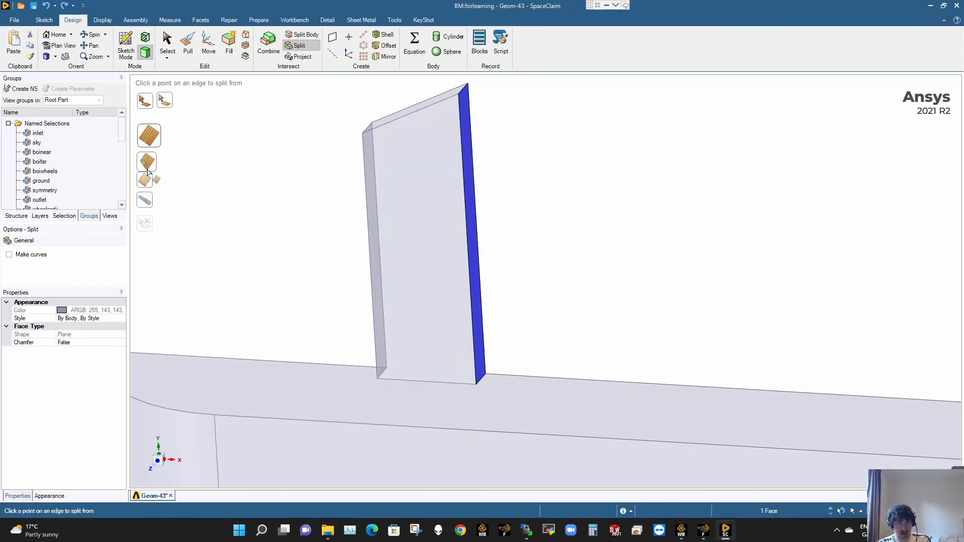
click(148, 172)
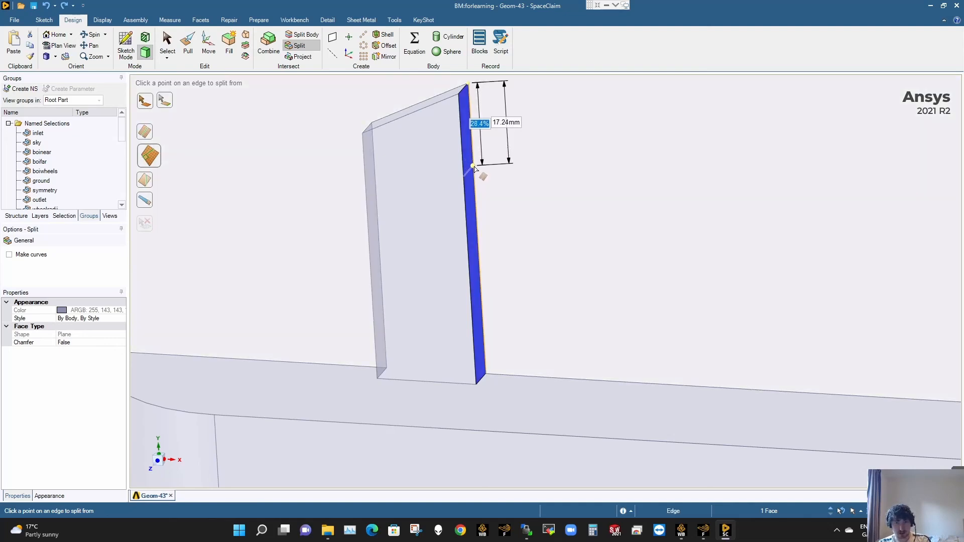
key(Tab)
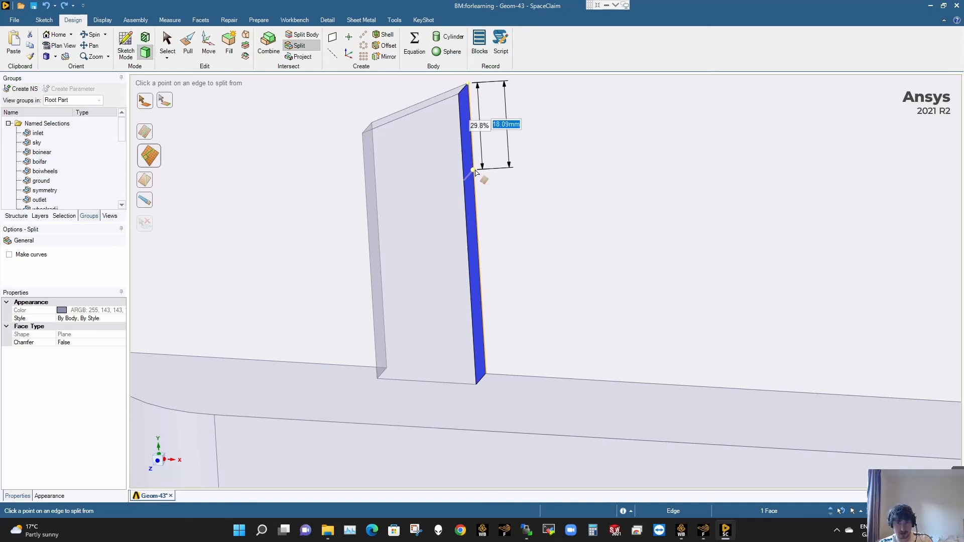
text(2)
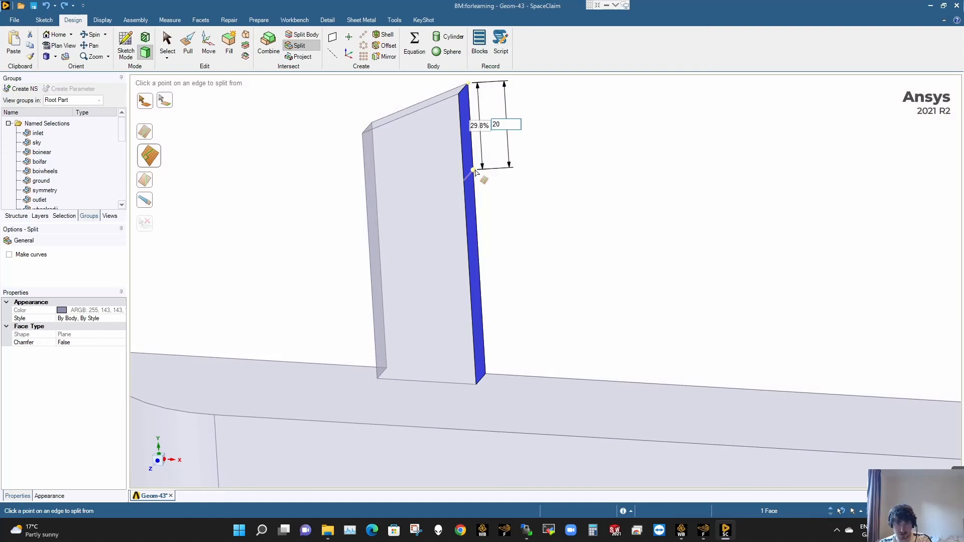
text(0)
key(Return)
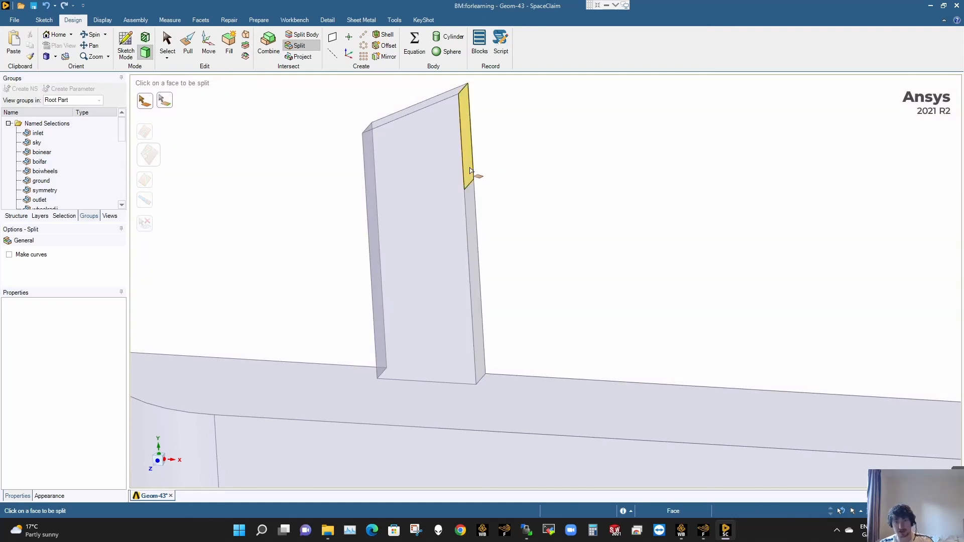
- Pull the upper part of the split trailer-facing side 60 mm along the direction of the sloped top edge
click(471, 170)
key(p)
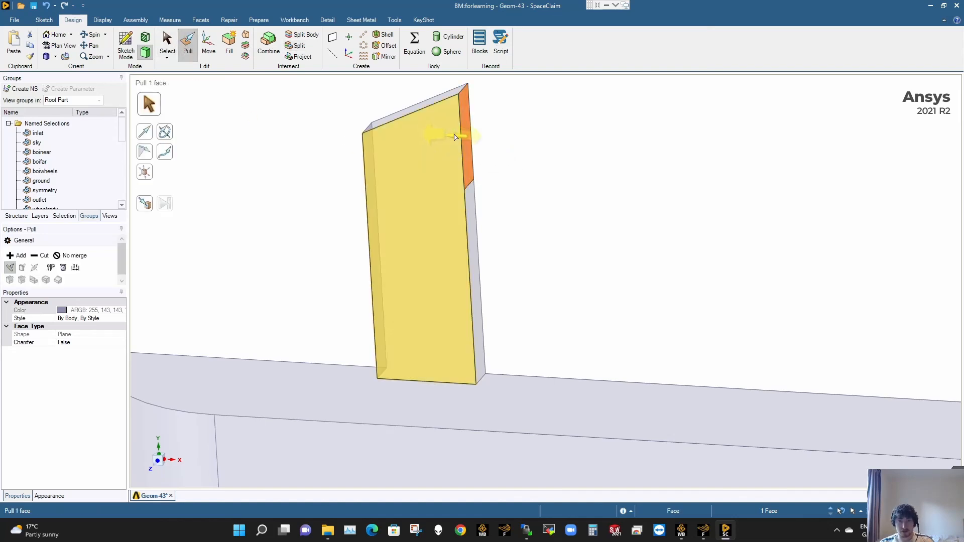
drag(455, 137, 549, 143)
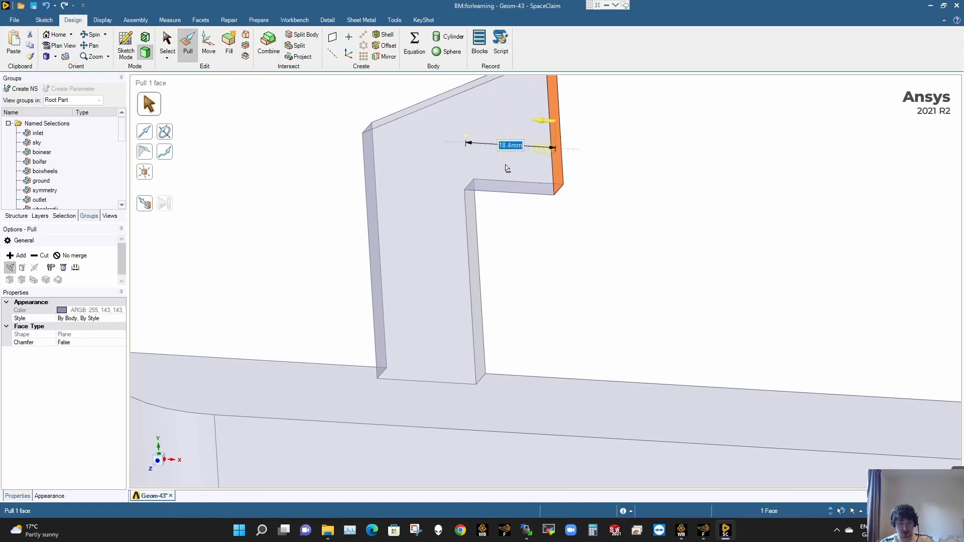
key(ctrl+z)
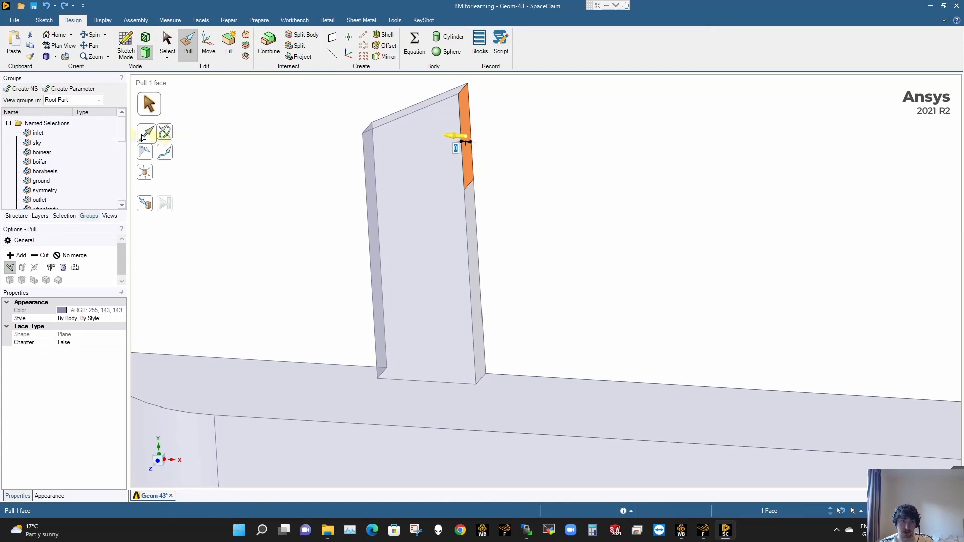
click(146, 134)
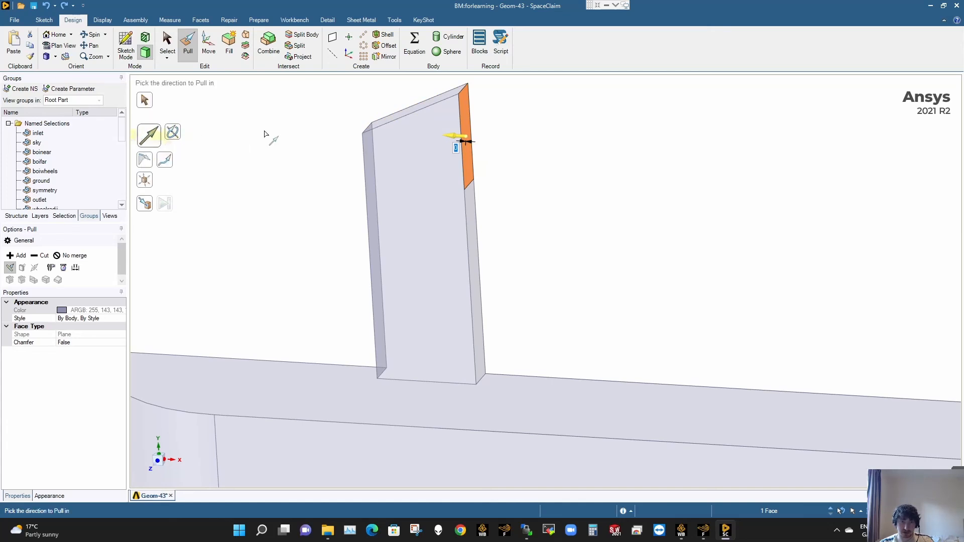
click(388, 124)
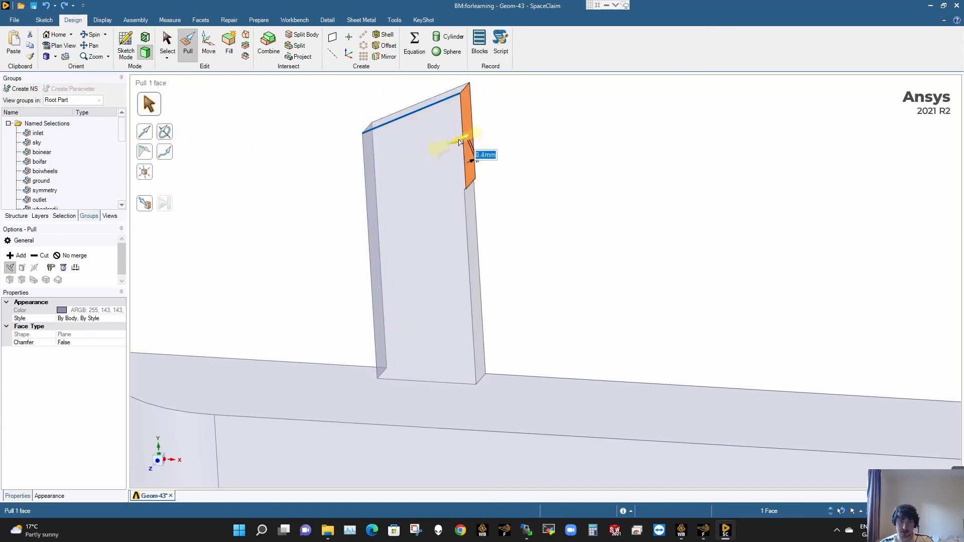
drag(460, 142, 530, 136)
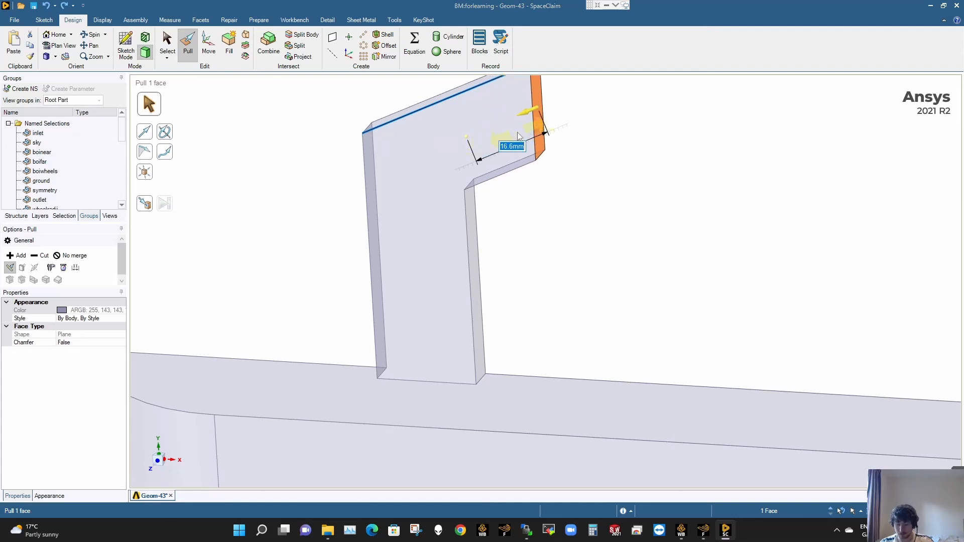
text(60)
key(Return)
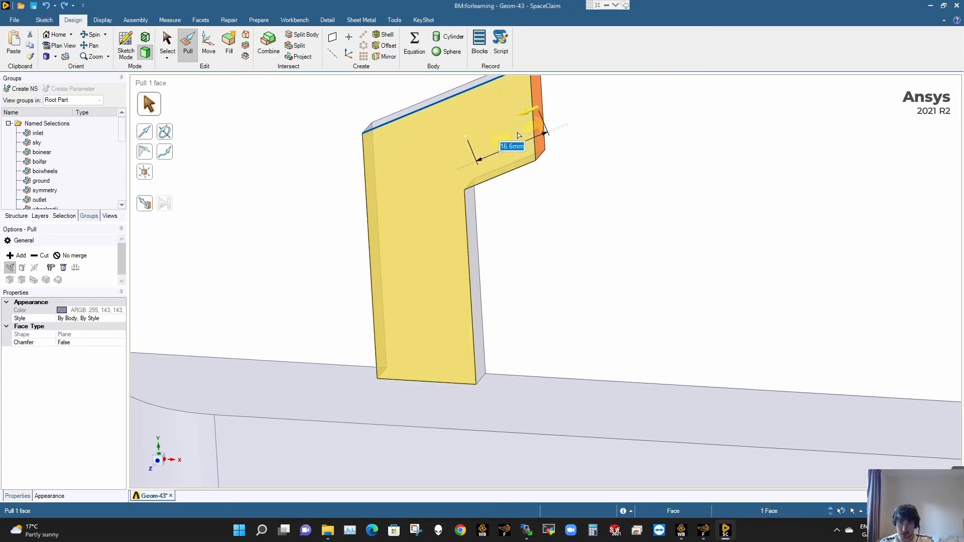
- Check which faces belong to the trailerhitchfine named selection, including those of the lever on the tongue
scroll(615, 183, down, 4)
scroll(614, 216, down, 2)
click(613, 216)
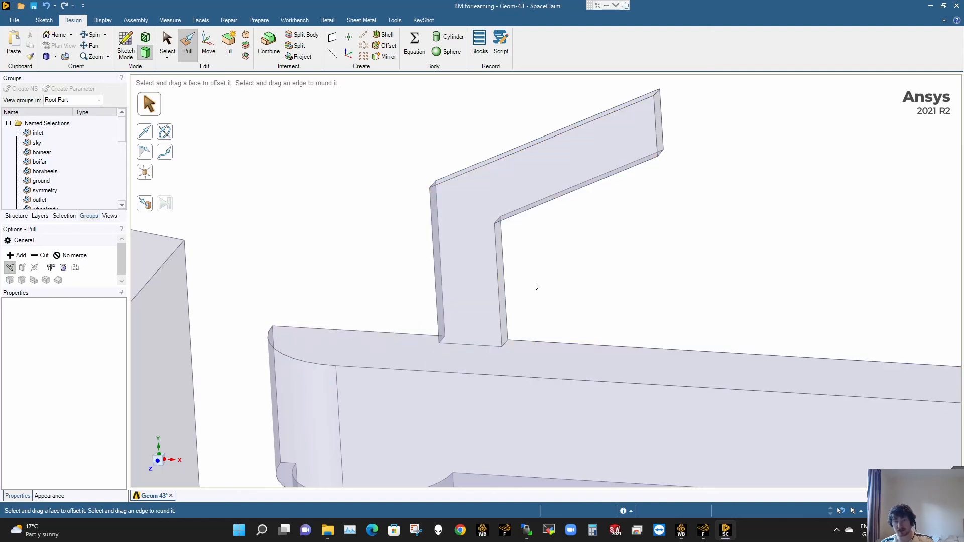
key(s)
scroll(51, 160, down, 5)
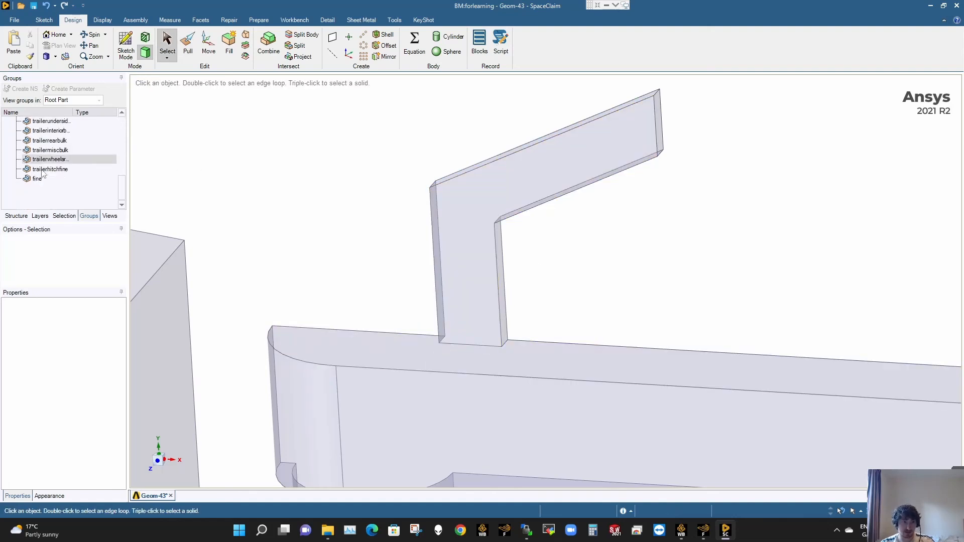
click(42, 179)
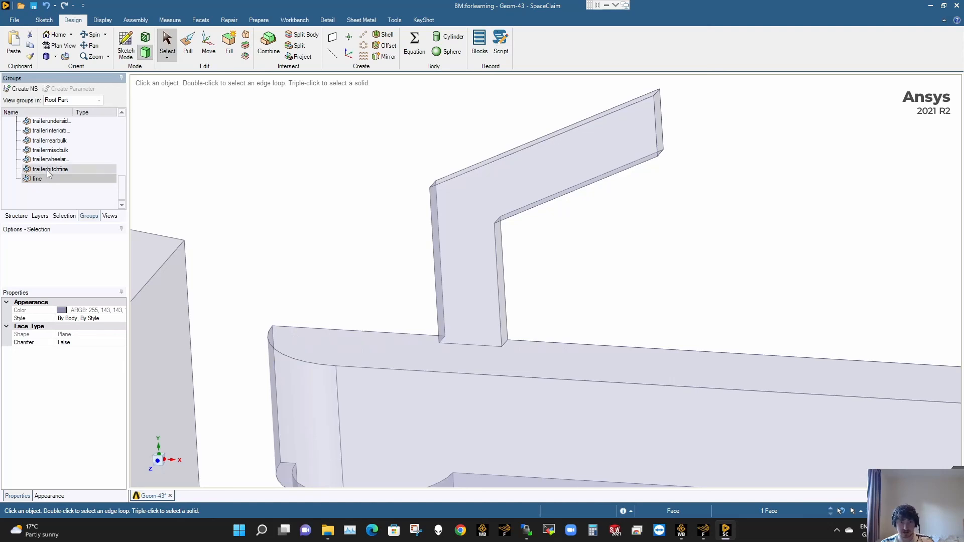
click(47, 170)
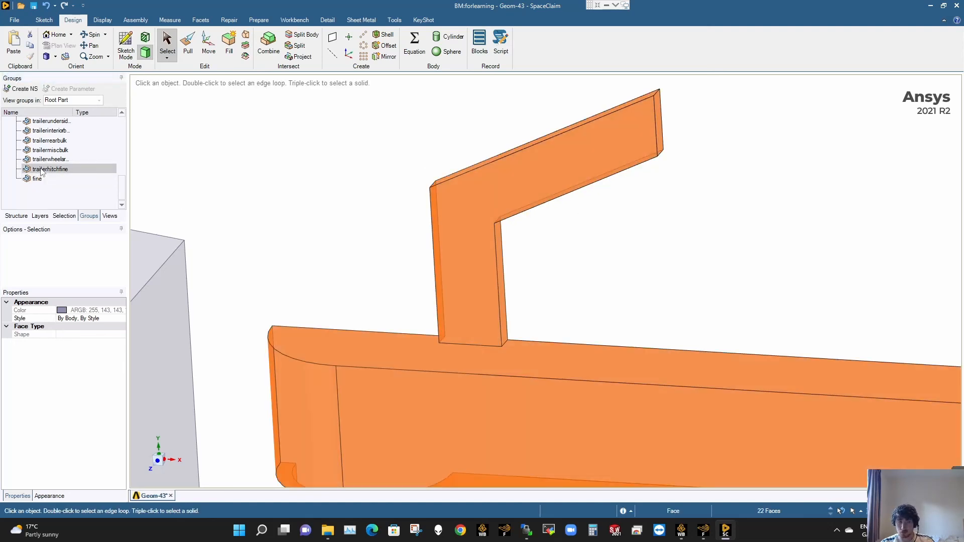
click(316, 162)
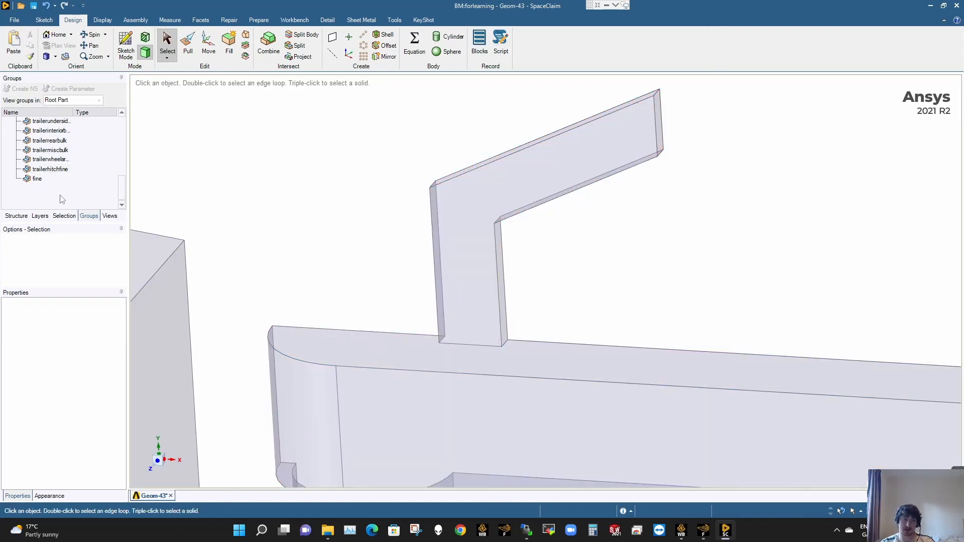
- Examine the lever and tongue in context with the van's rear and the whole trailer
scroll(62, 199, up, 1)
scroll(496, 198, down, 3)
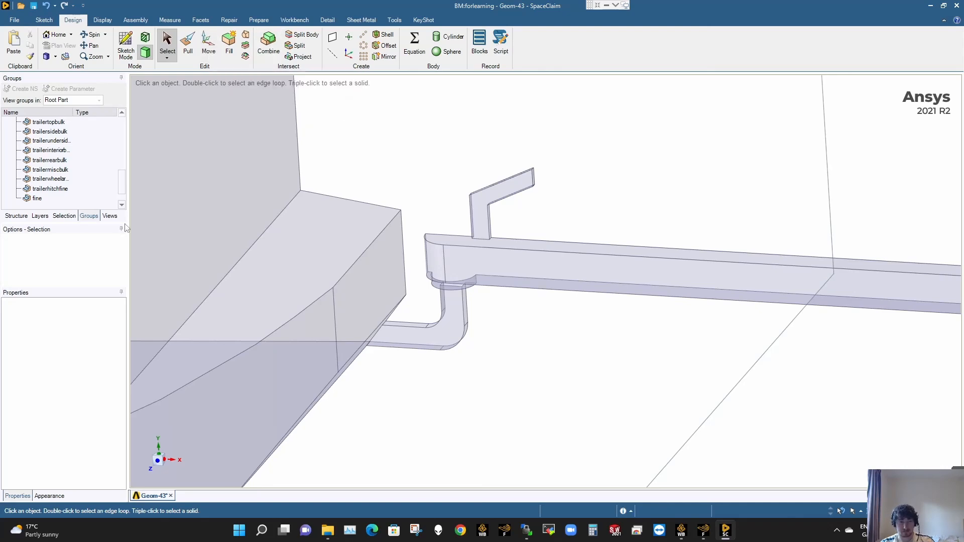
scroll(603, 307, down, 10)
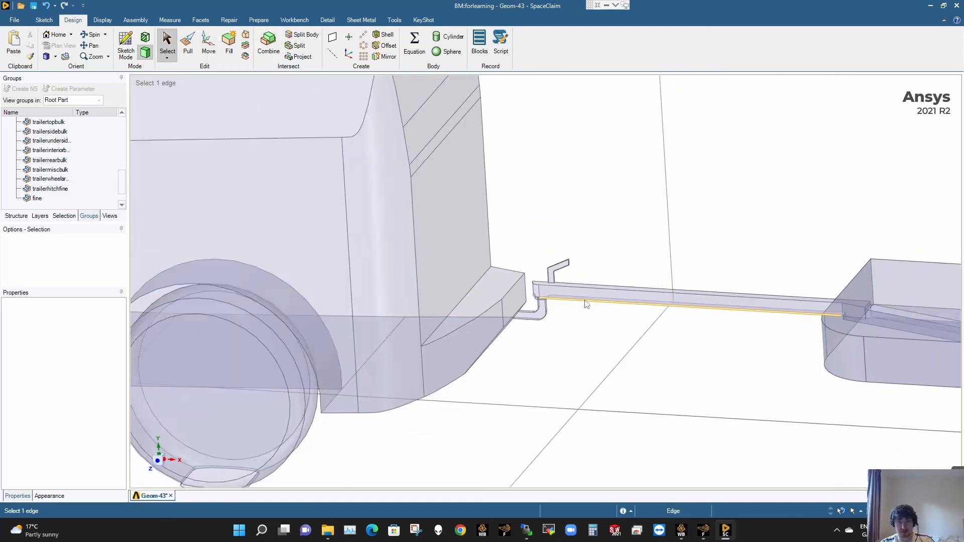
scroll(615, 311, up, 10)
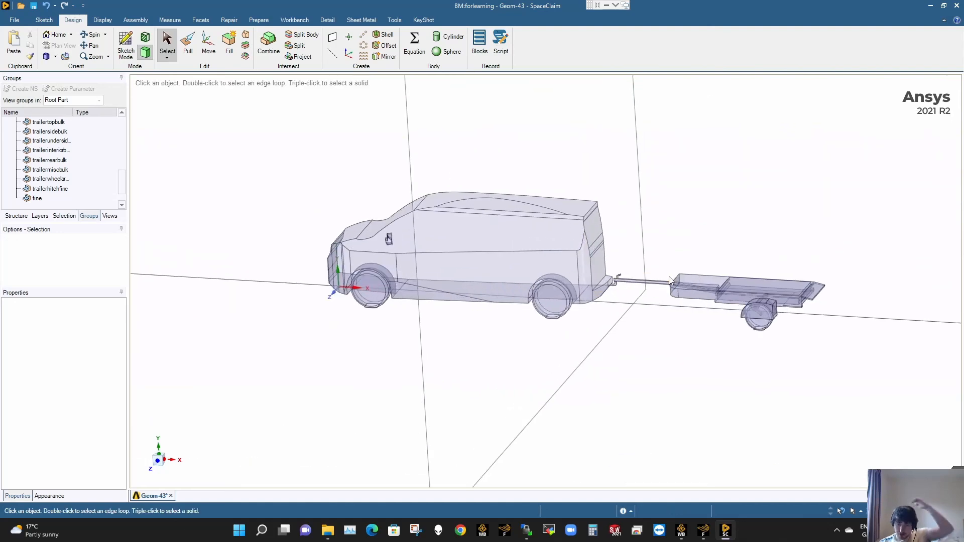
click(687, 285)
scroll(696, 290, up, 3)
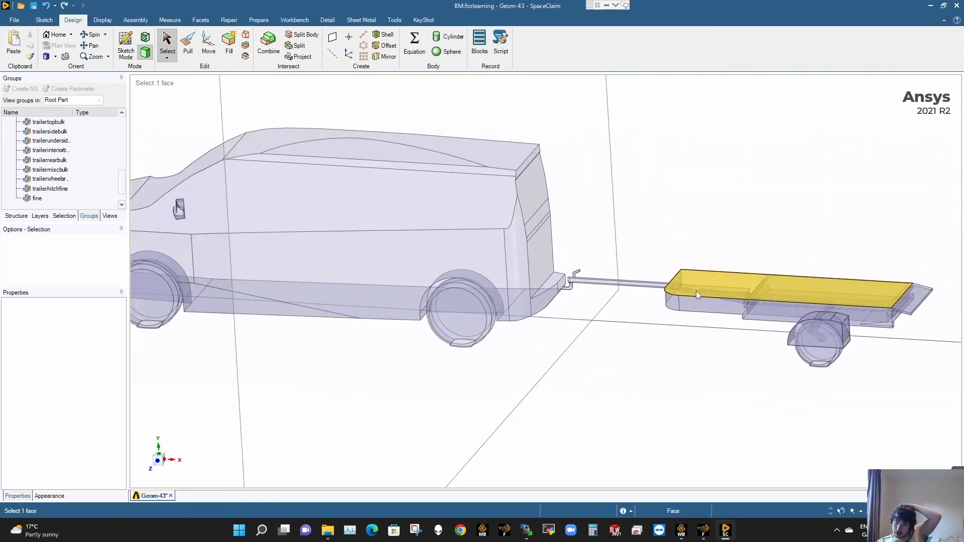
scroll(808, 287, up, 1)
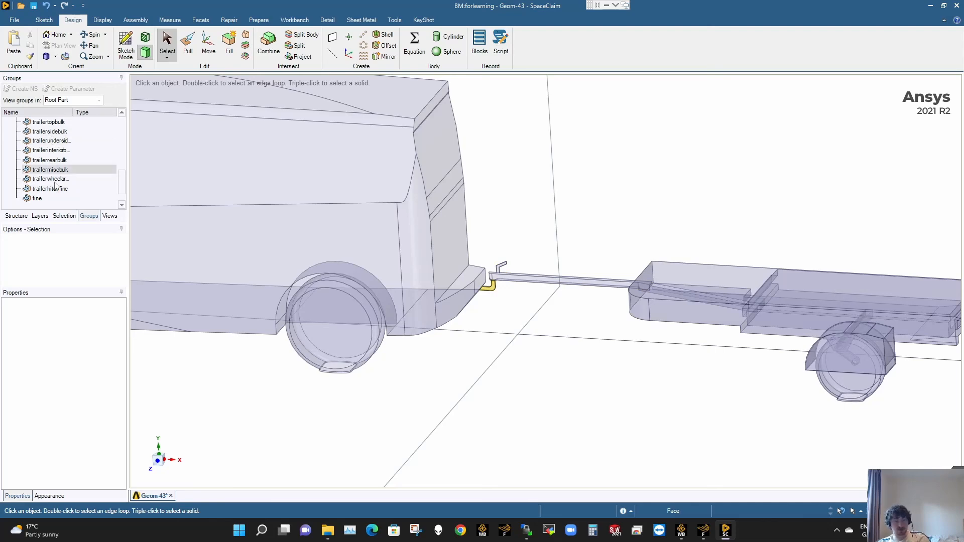
- Switch to Snipping Tool and capture the list of named selections from trailertopbulk to fine
click(415, 530)
click(366, 142)
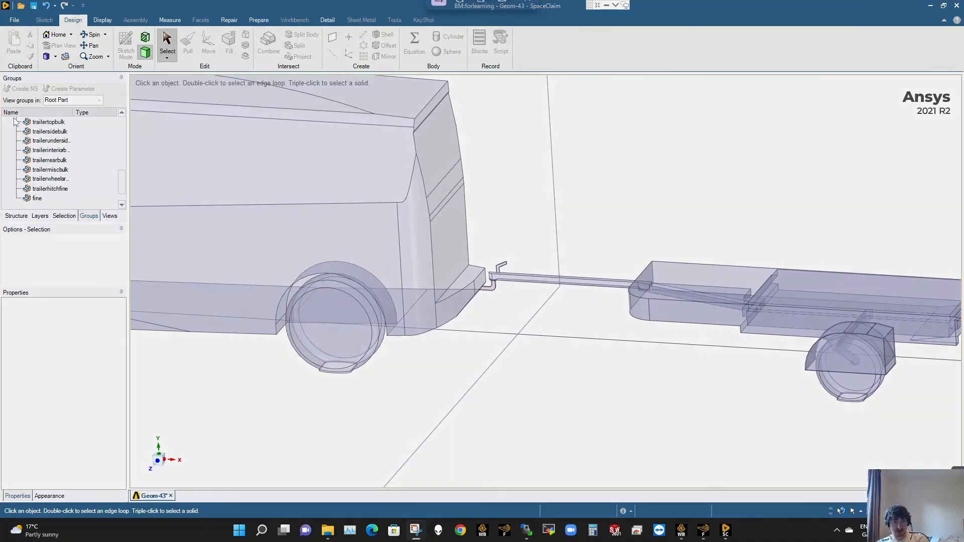
drag(14, 118, 87, 209)
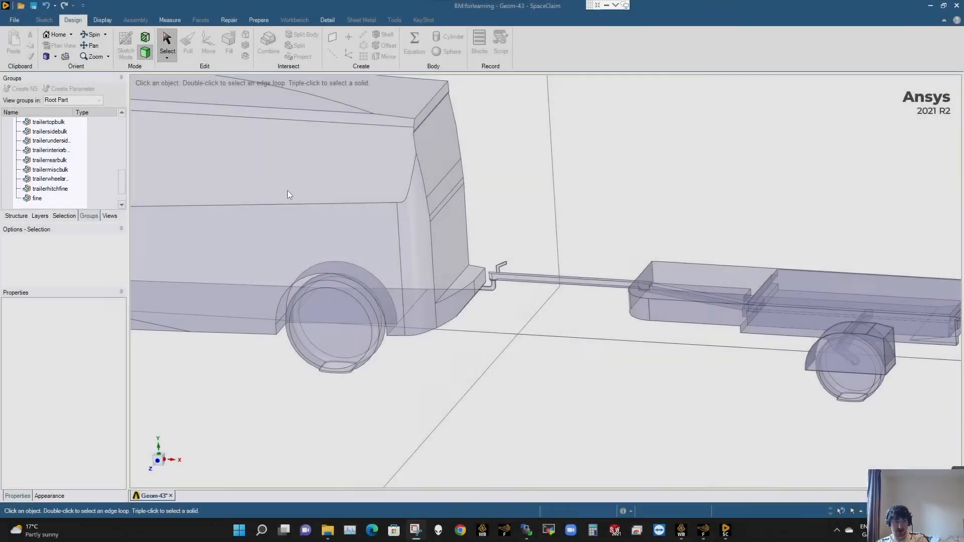
click(952, 121)
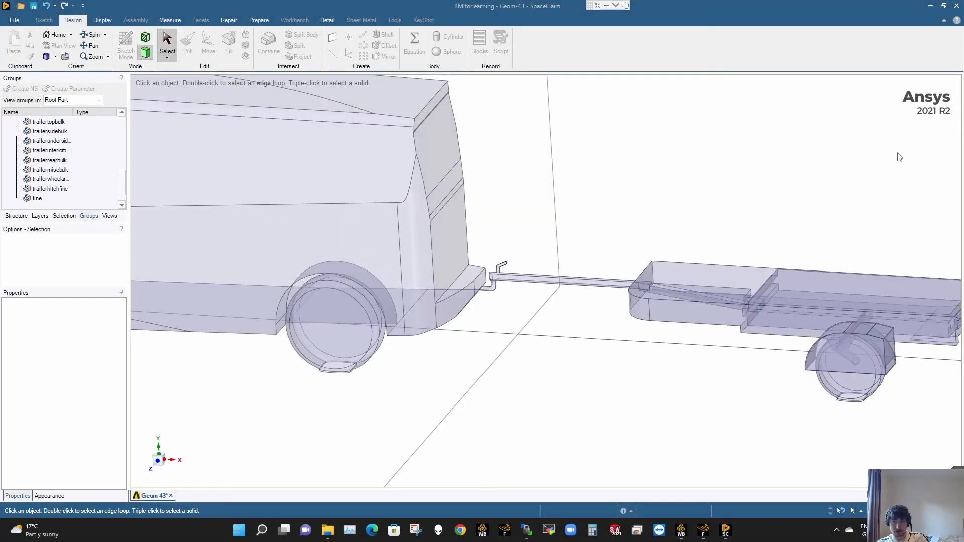
click(475, 304)
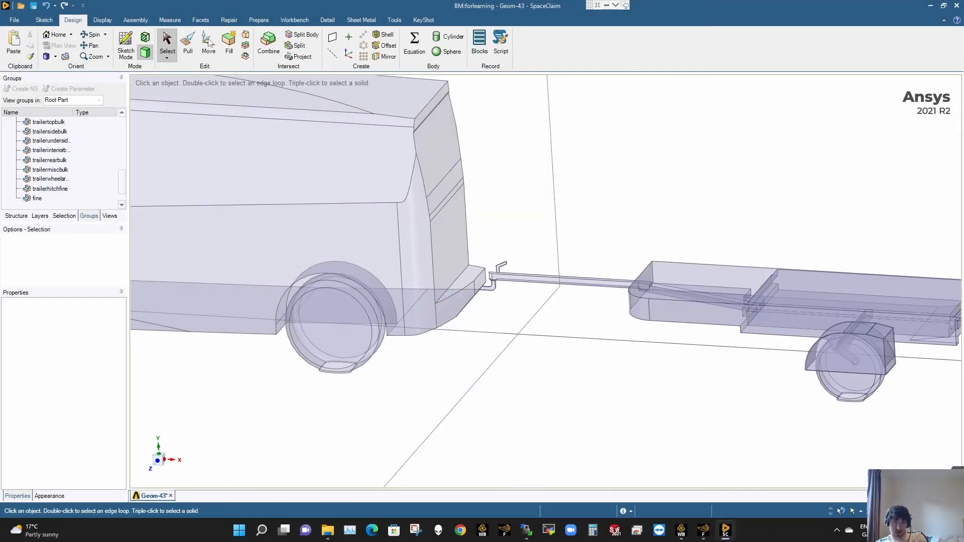